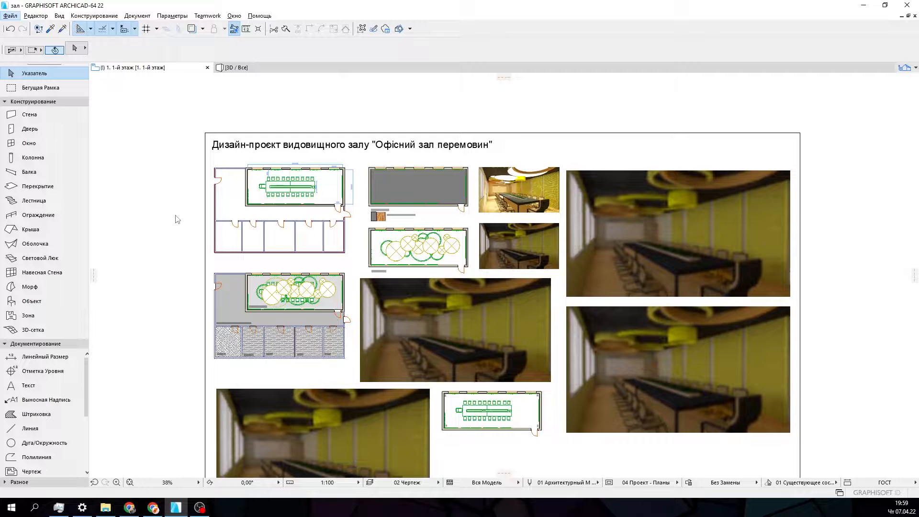
# - Examine the sheet's dimensioned furniture plan, laminate floor plan, ceiling plan and room layout with named rooms
pyautogui.scroll(2, 177, 239)
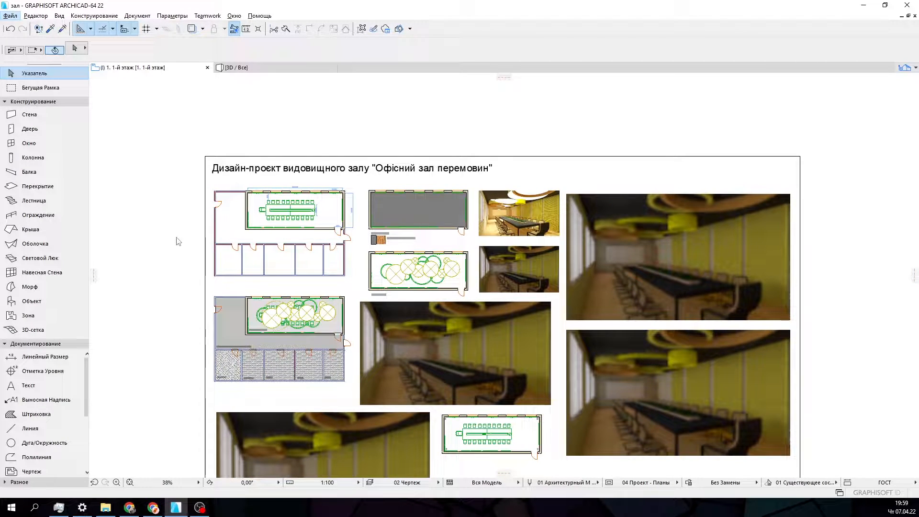
pyautogui.scroll(6, 175, 240)
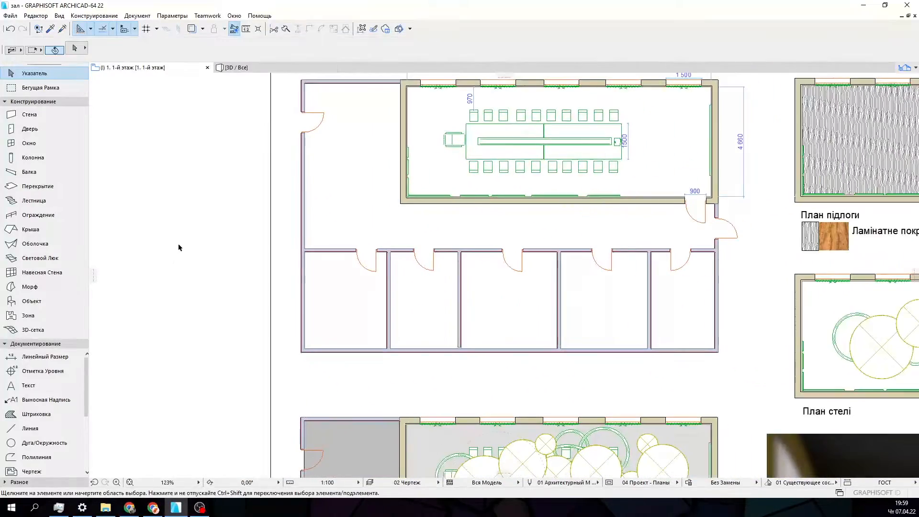
pyautogui.moveTo(198, 237); pyautogui.dragTo(122, 276, button='middle')
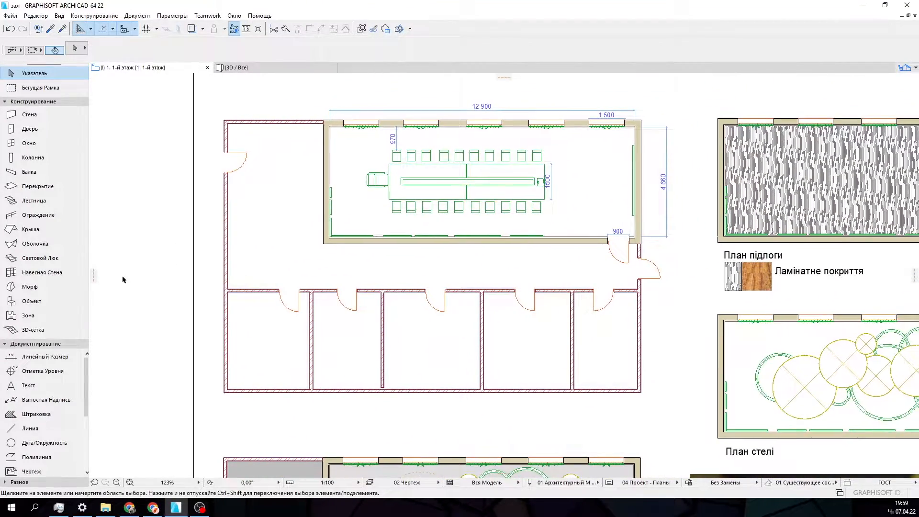
pyautogui.scroll(2, 354, 237)
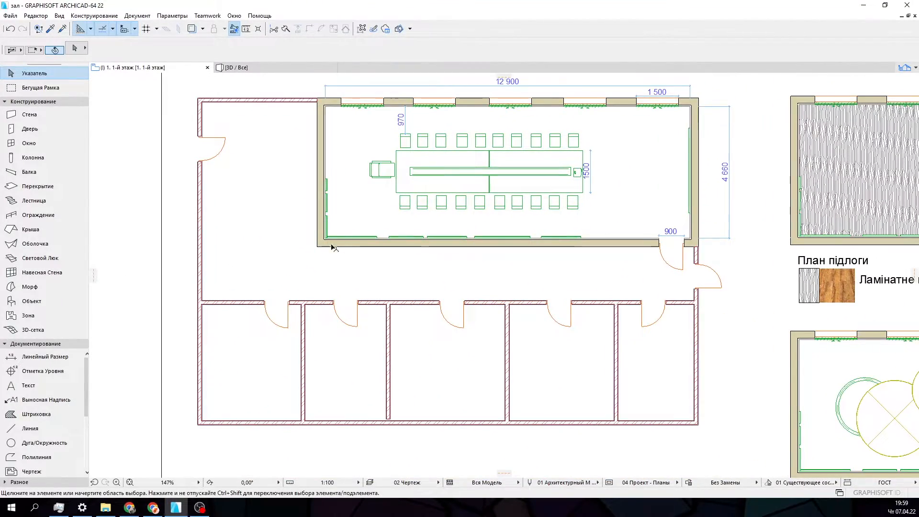
pyautogui.moveTo(335, 246); pyautogui.dragTo(297, 253, button='middle')
pyautogui.scroll(-2, 309, 263)
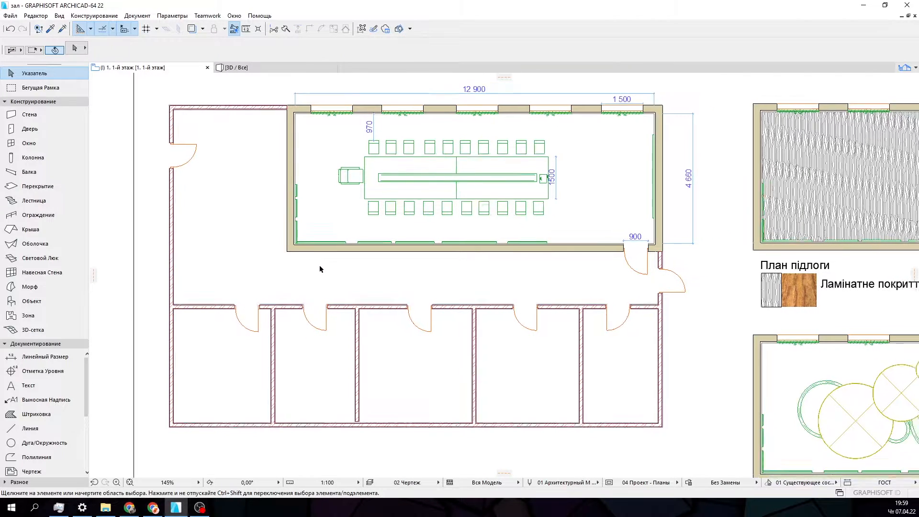
pyautogui.moveTo(578, 246); pyautogui.dragTo(291, 268, button='middle')
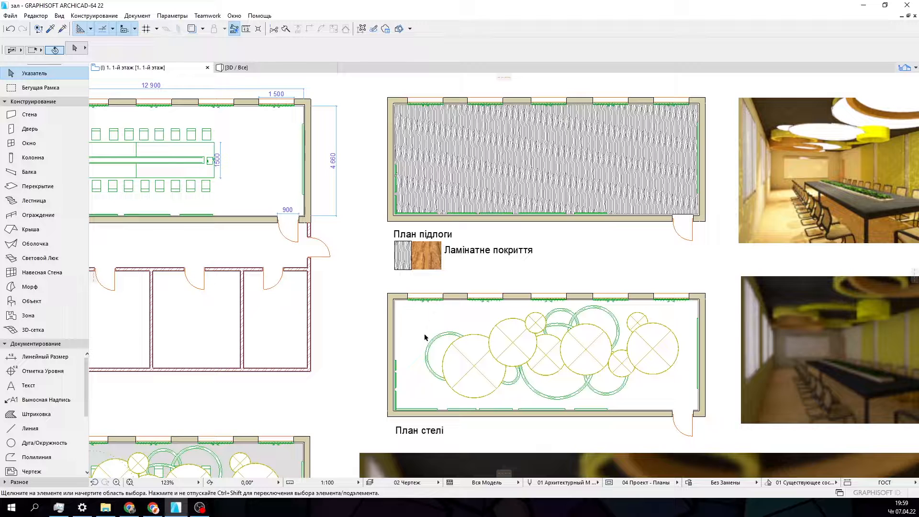
pyautogui.moveTo(420, 349); pyautogui.dragTo(617, 187, button='middle')
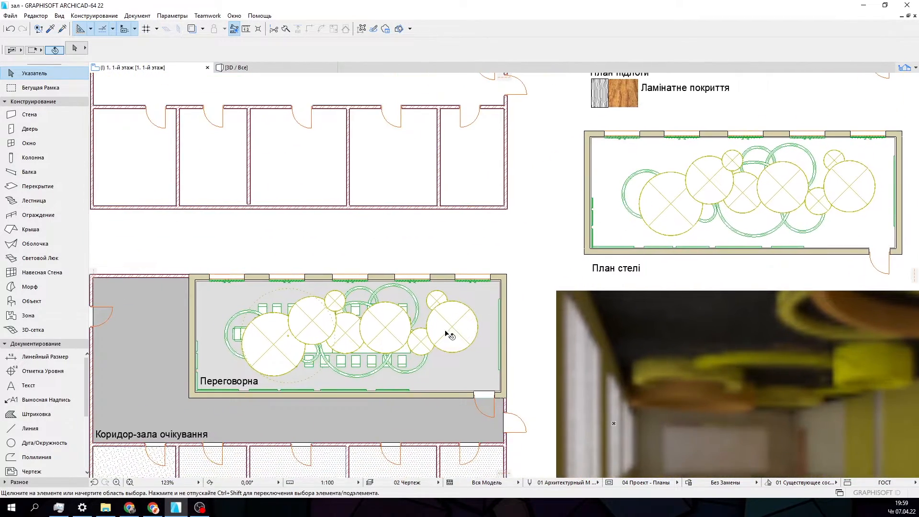
pyautogui.moveTo(446, 334); pyautogui.dragTo(574, 197, button='middle')
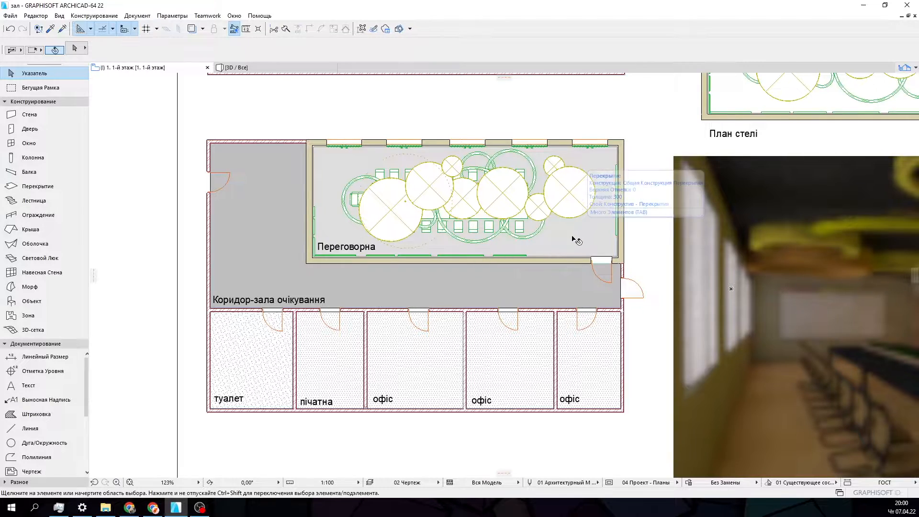
pyautogui.moveTo(550, 351); pyautogui.dragTo(561, 304, button='middle')
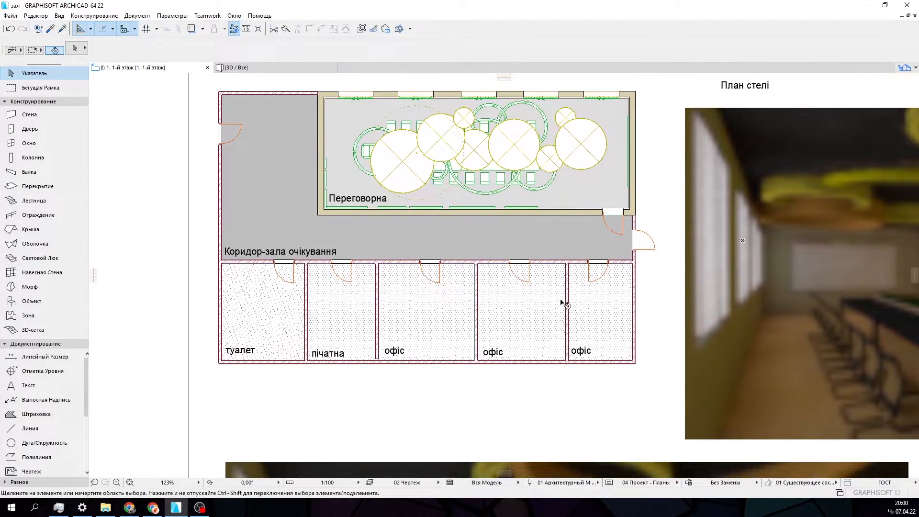
# - Examine the lower part of the sheet: the placed renders, the corner-numbered hall plan and the wall elevations
pyautogui.scroll(-5, 561, 305)
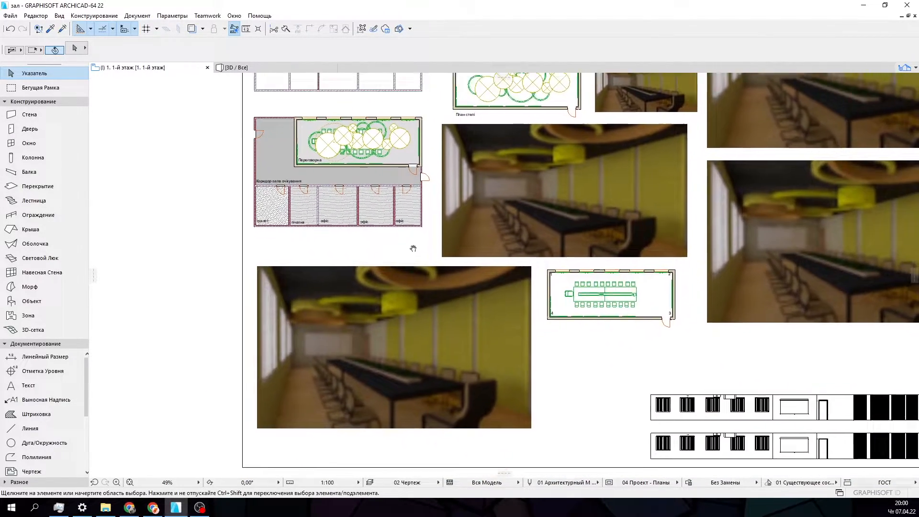
pyautogui.moveTo(413, 249); pyautogui.dragTo(388, 218, button='middle')
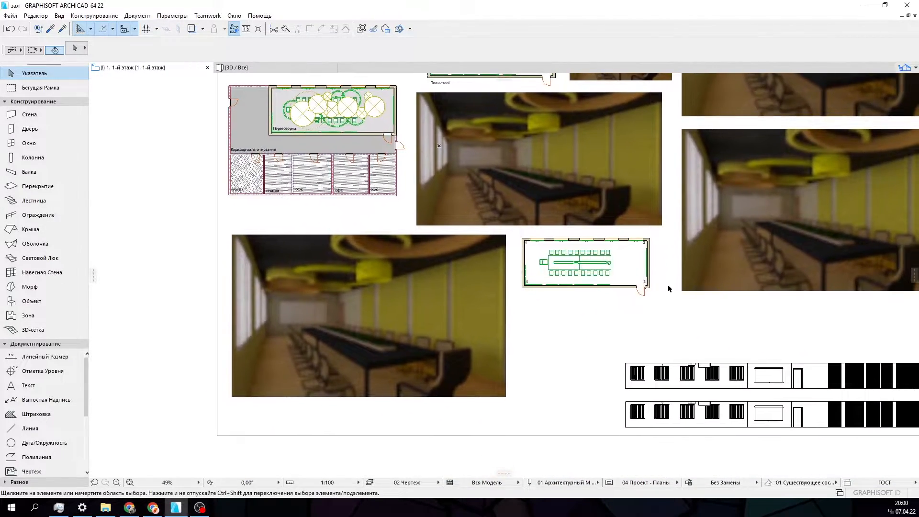
pyautogui.scroll(5, 663, 280)
pyautogui.scroll(-5, 663, 280)
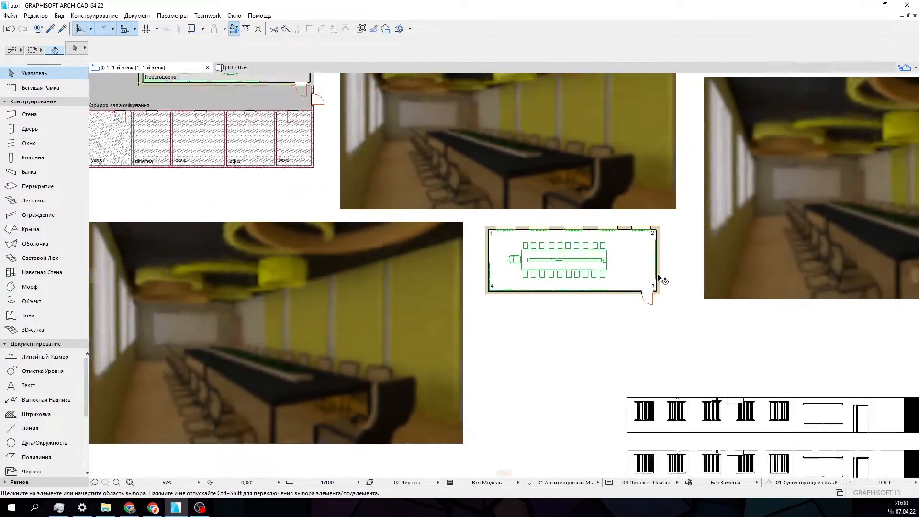
pyautogui.moveTo(647, 289); pyautogui.dragTo(508, 276, button='middle')
pyautogui.scroll(-2, 525, 291)
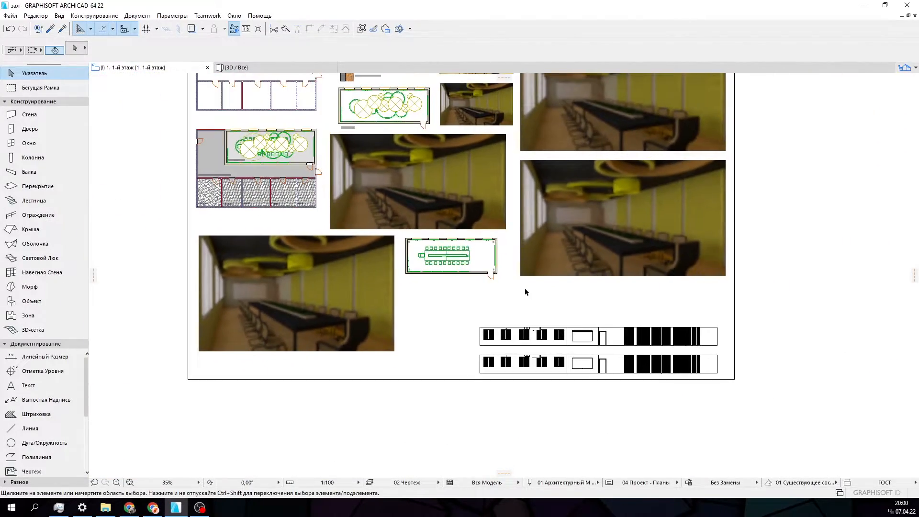
pyautogui.scroll(2, 546, 349)
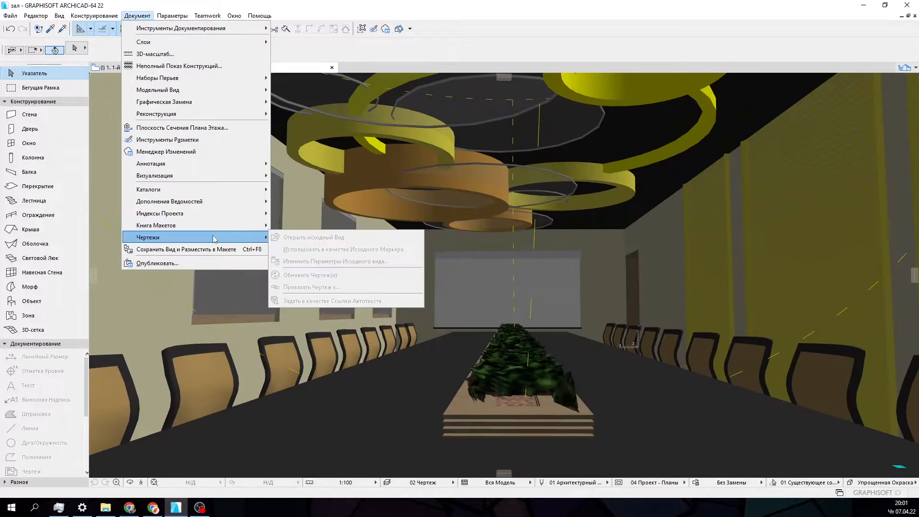
# - Open the visualization settings and render the current 3D perspective of the meeting hall
pyautogui.moveTo(216, 201)
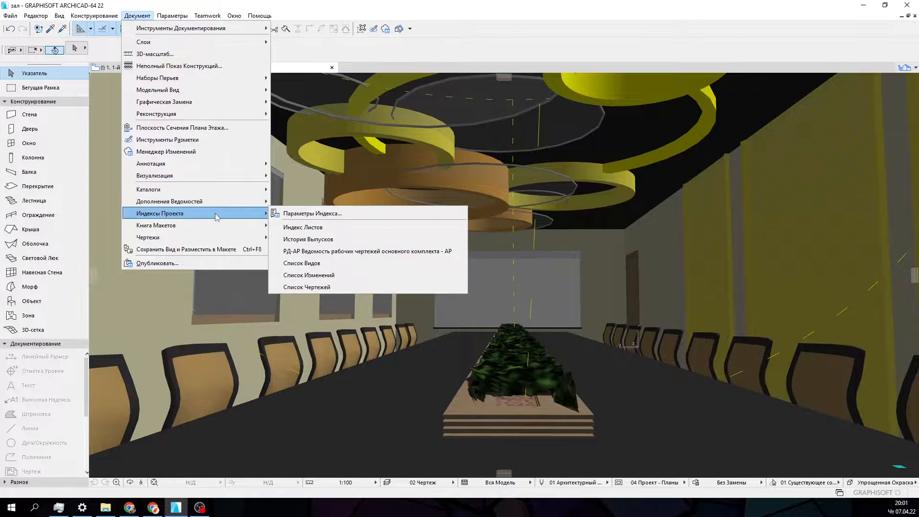
pyautogui.moveTo(215, 178)
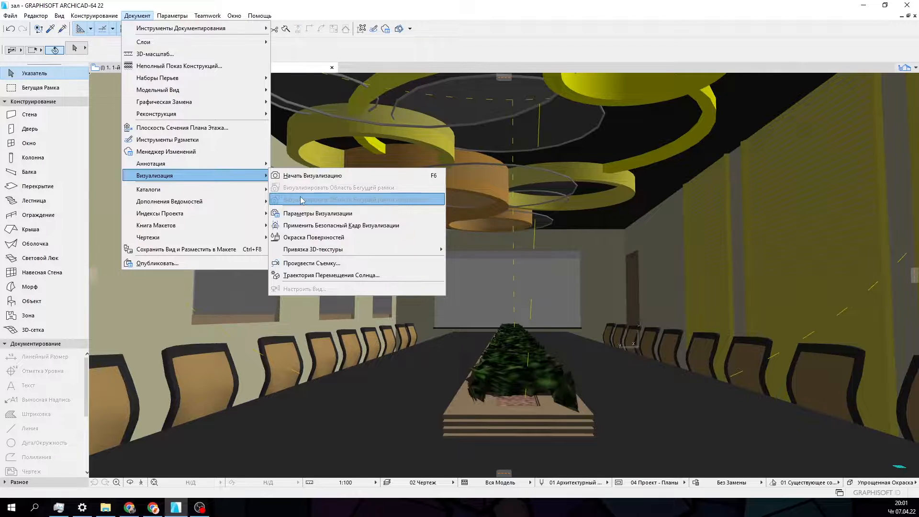
pyautogui.click(307, 213)
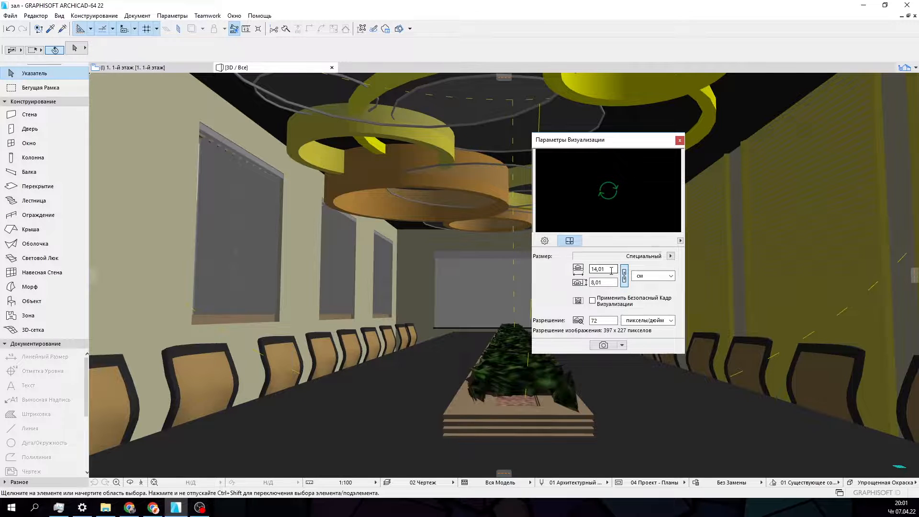
pyautogui.click(603, 345)
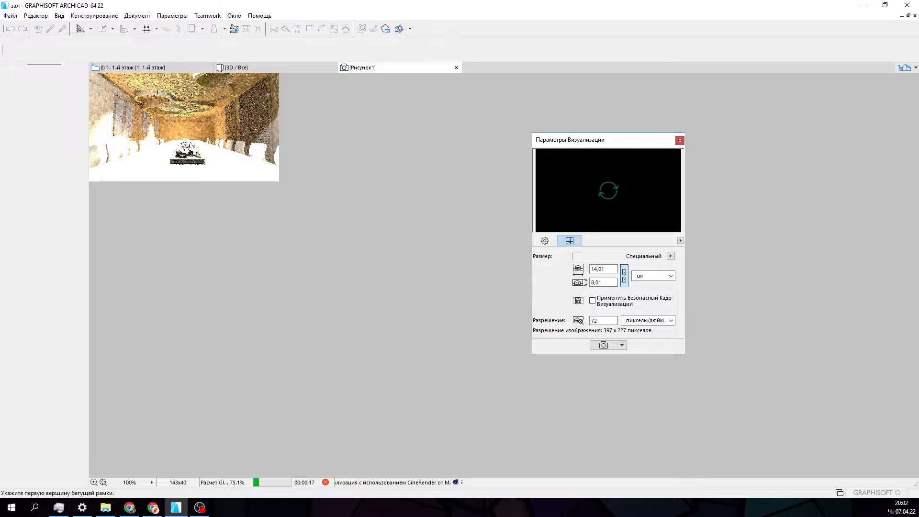
# - Move the visualization settings palette off the image and inspect the render's walls, windows and ceiling lights up close
pyautogui.scroll(5, 124, 86)
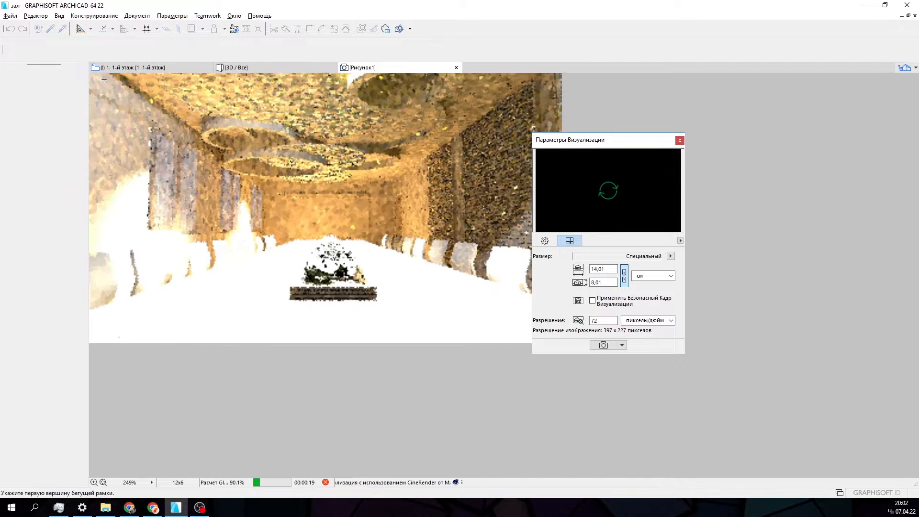
pyautogui.press('alt')
pyautogui.moveTo(589, 140); pyautogui.dragTo(719, 119)
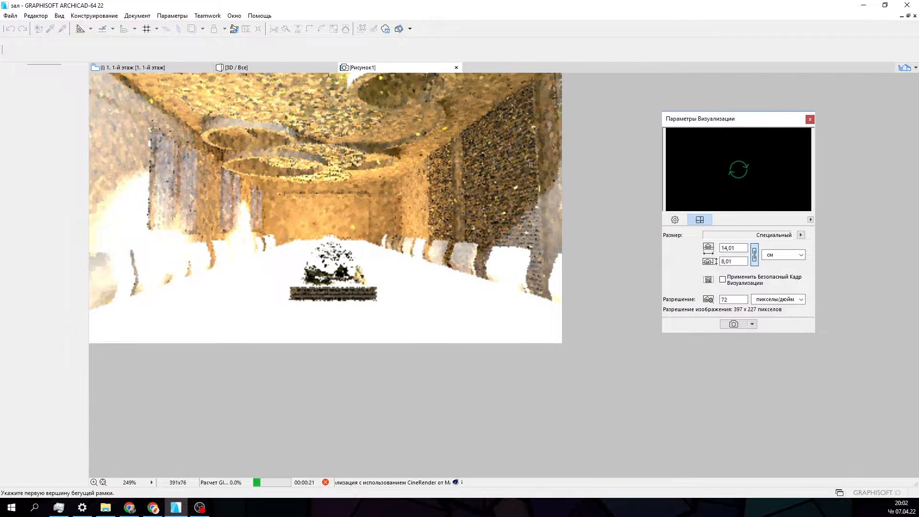
pyautogui.scroll(1, 160, 77)
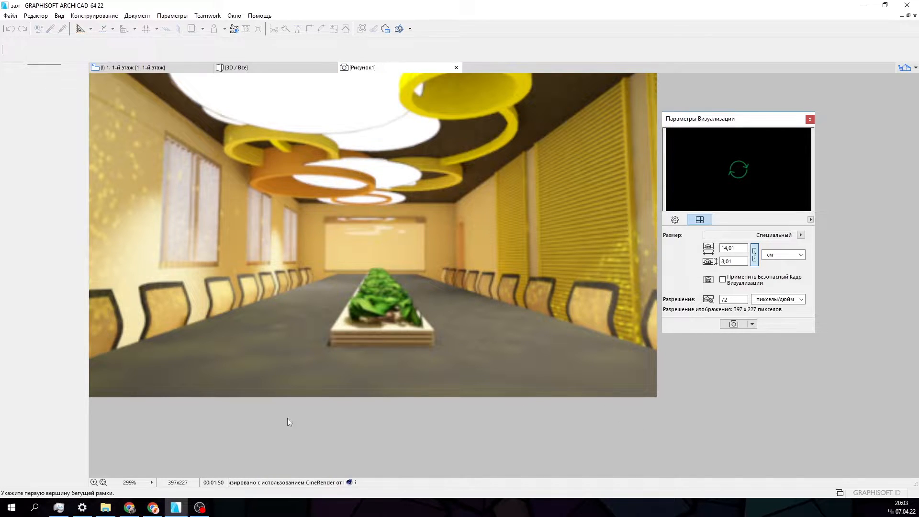
pyautogui.scroll(5, 240, 253)
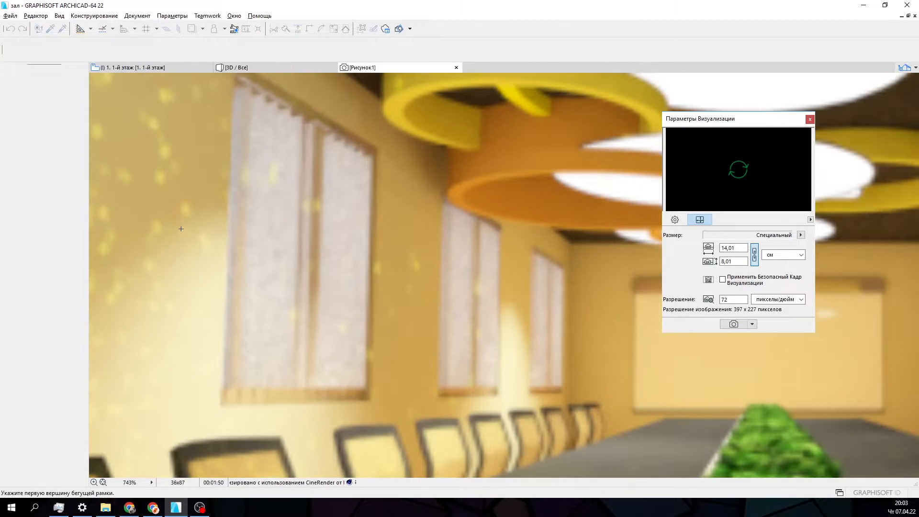
pyautogui.scroll(-6, 247, 256)
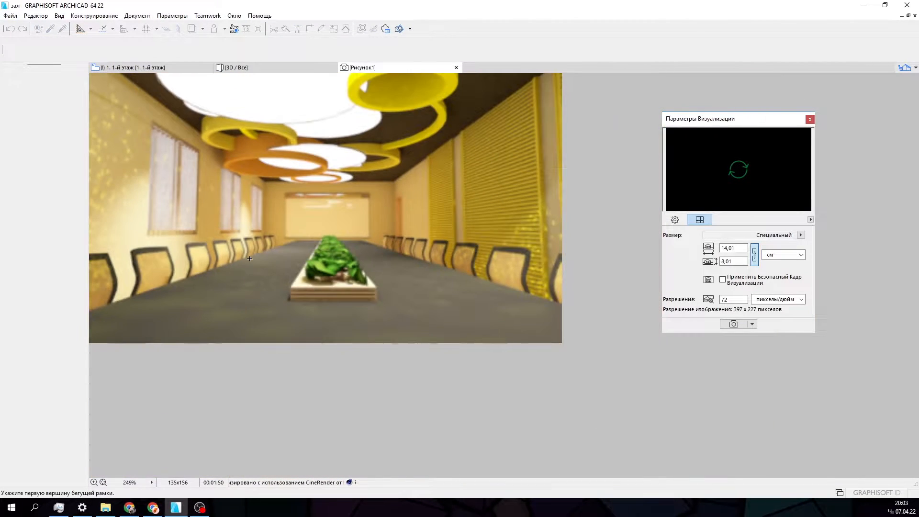
pyautogui.scroll(2, 240, 255)
pyautogui.scroll(-1, 239, 254)
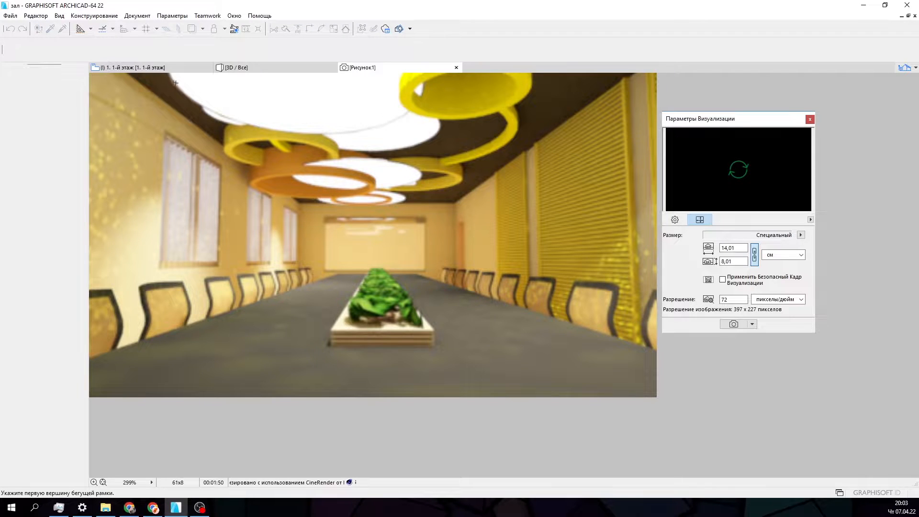
# - Return to the 3D view and fly the camera back to an oblique view of the table, chairs and projection screen
pyautogui.click(155, 70)
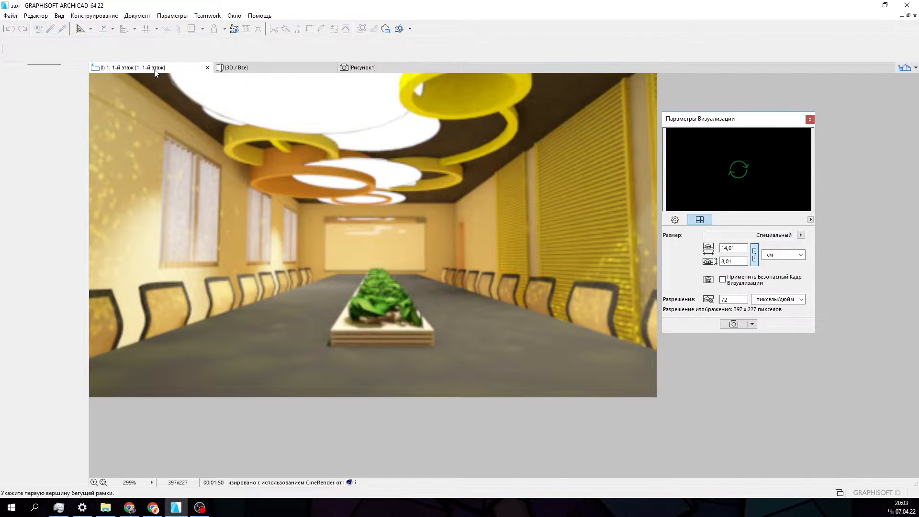
pyautogui.click(240, 68)
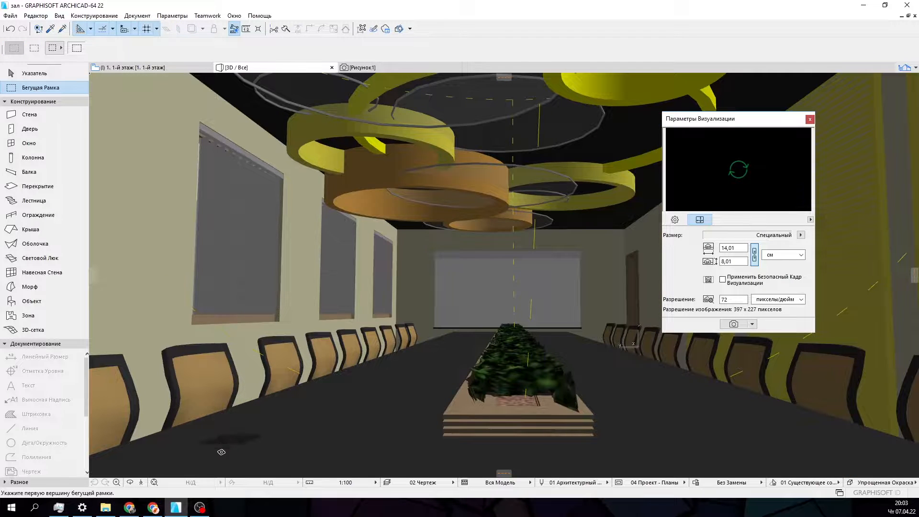
pyautogui.click(141, 482)
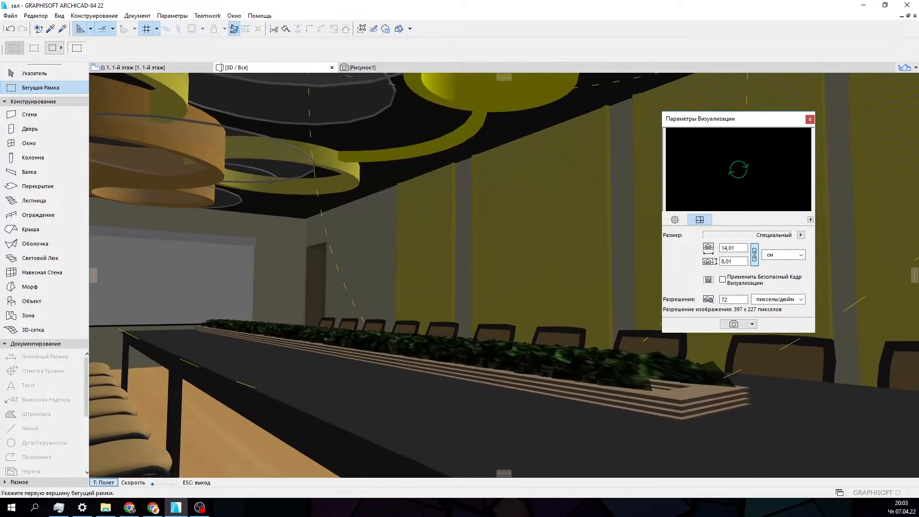
pyautogui.press('Down')
pyautogui.press('Up')
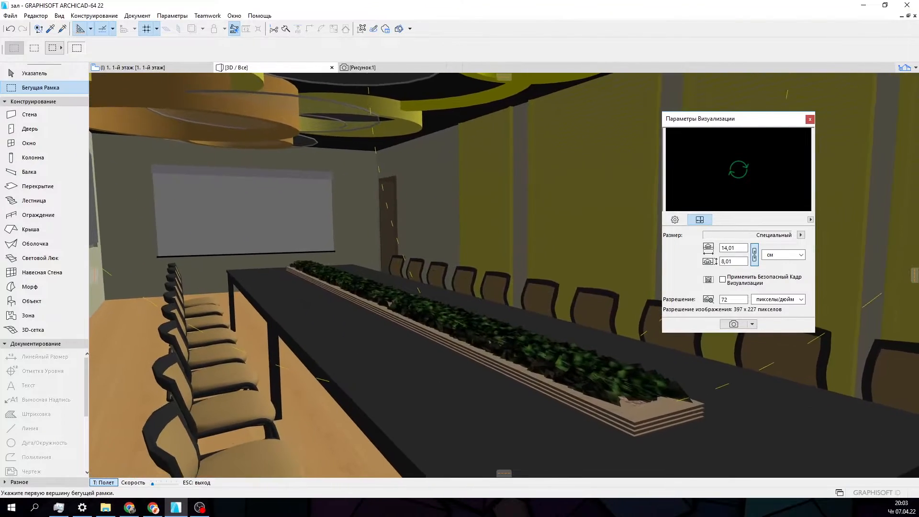
pyautogui.press('Down')
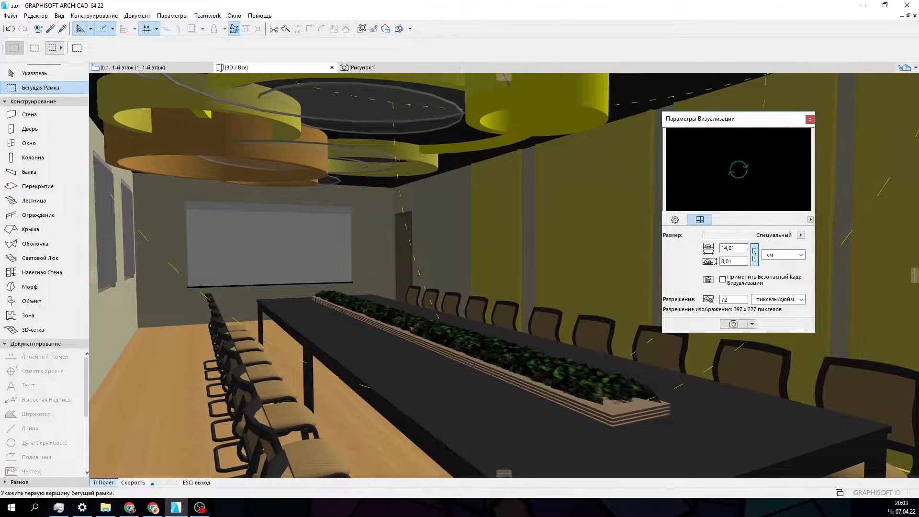
pyautogui.press('Down')
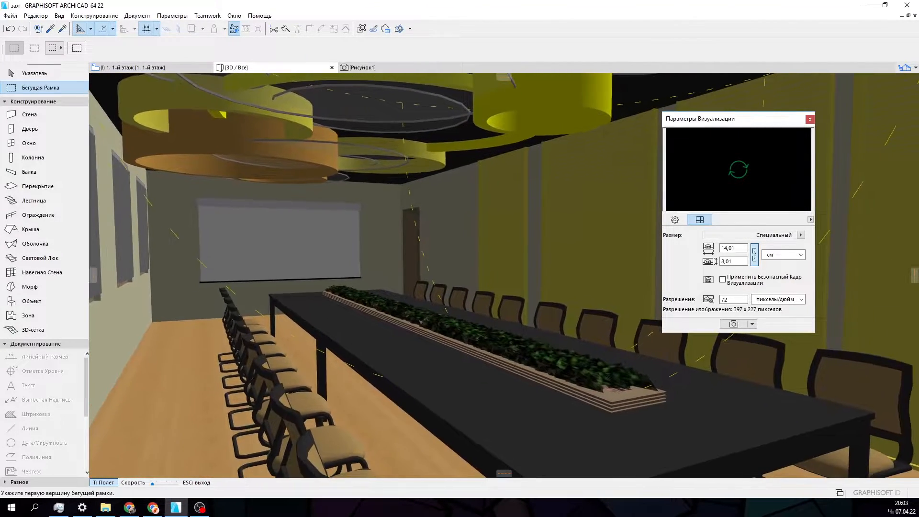
pyautogui.press('Escape')
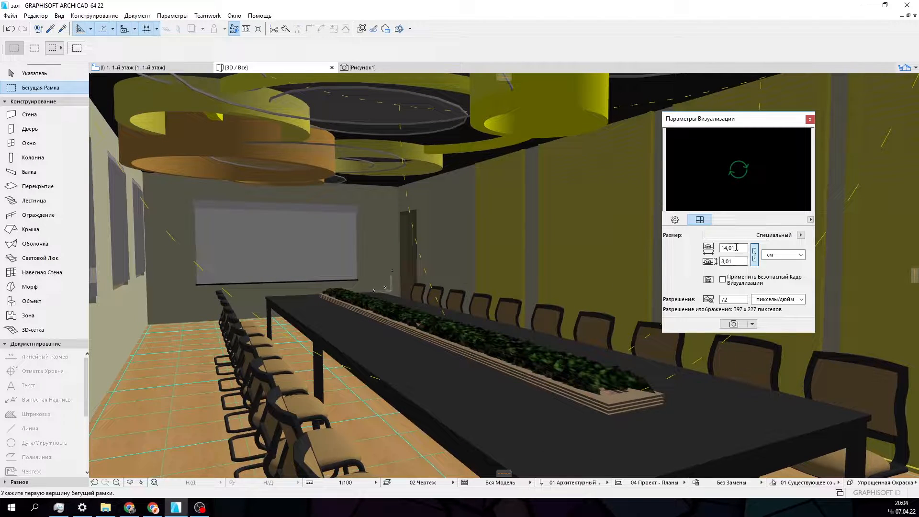
# - Set the render width to 20 cm with linked proportions and render the new camera view
pyautogui.click(732, 247)
pyautogui.write('20')
pyautogui.press('Return')
pyautogui.click(742, 325)
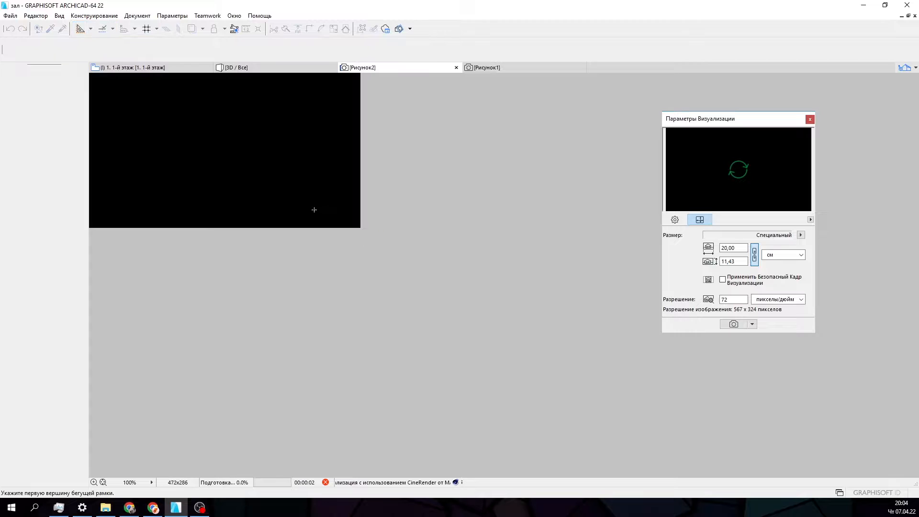
# - Move the visualization settings palette clear of the new render and enlarge the image to check its progress
pyautogui.moveTo(704, 123); pyautogui.dragTo(781, 123)
pyautogui.scroll(4, 274, 175)
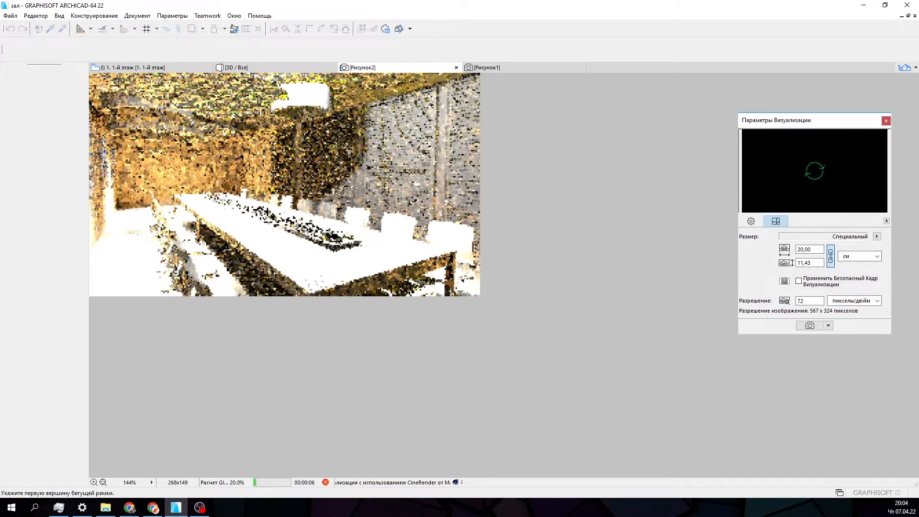
pyautogui.scroll(1, 274, 175)
pyautogui.scroll(-1, 274, 175)
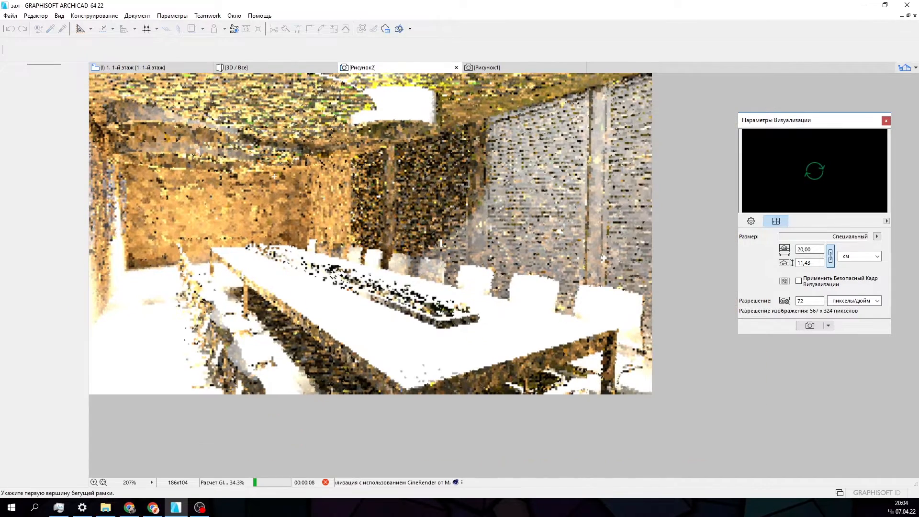
pyautogui.scroll(1, 731, 152)
pyautogui.press('alt')
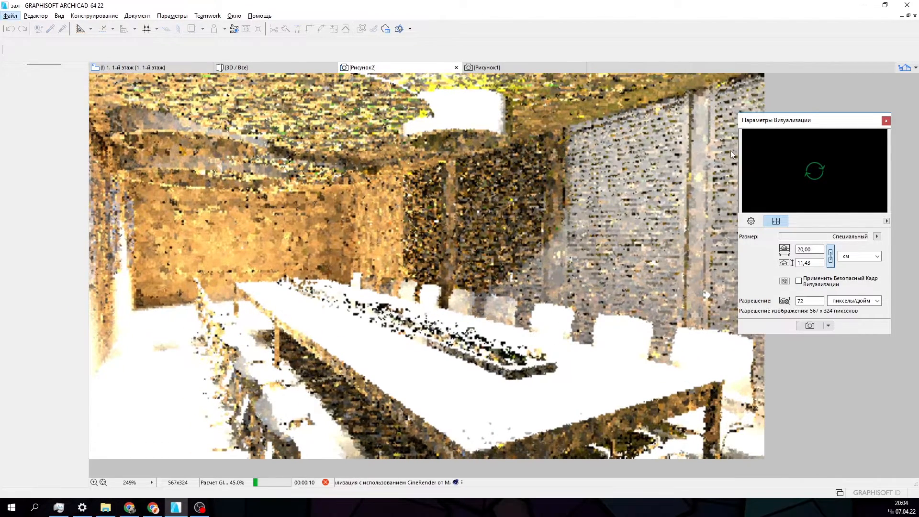
# - Reposition the visualization settings palette beside the oblique table render so it barely covers the image
pyautogui.moveTo(791, 125); pyautogui.dragTo(807, 111)
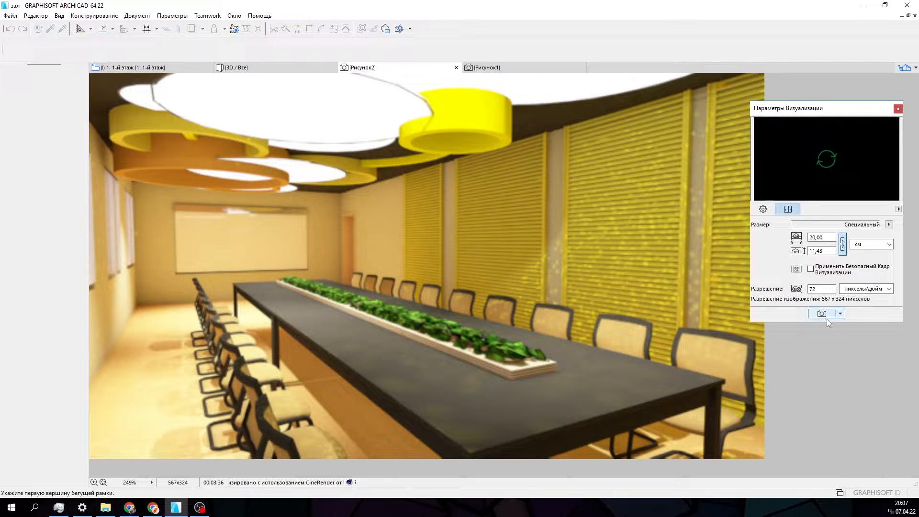
pyautogui.moveTo(813, 110); pyautogui.dragTo(837, 111)
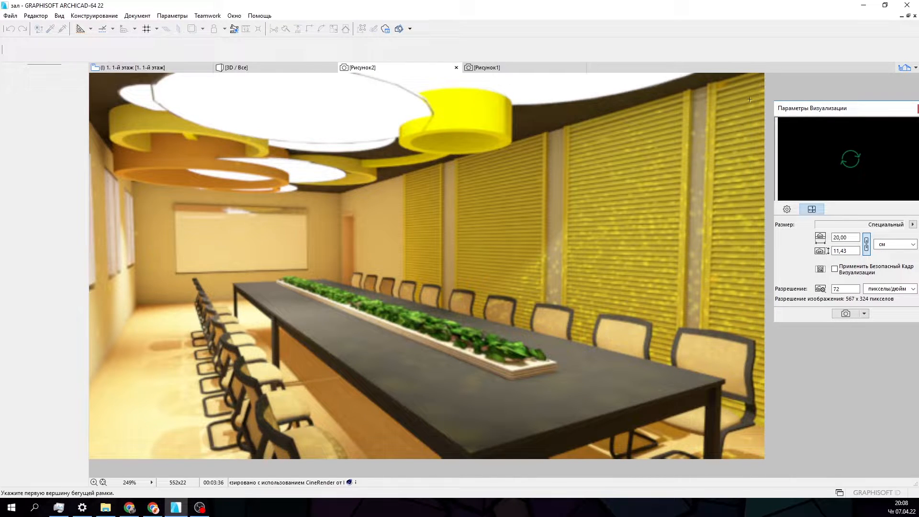
pyautogui.moveTo(816, 109); pyautogui.dragTo(782, 109)
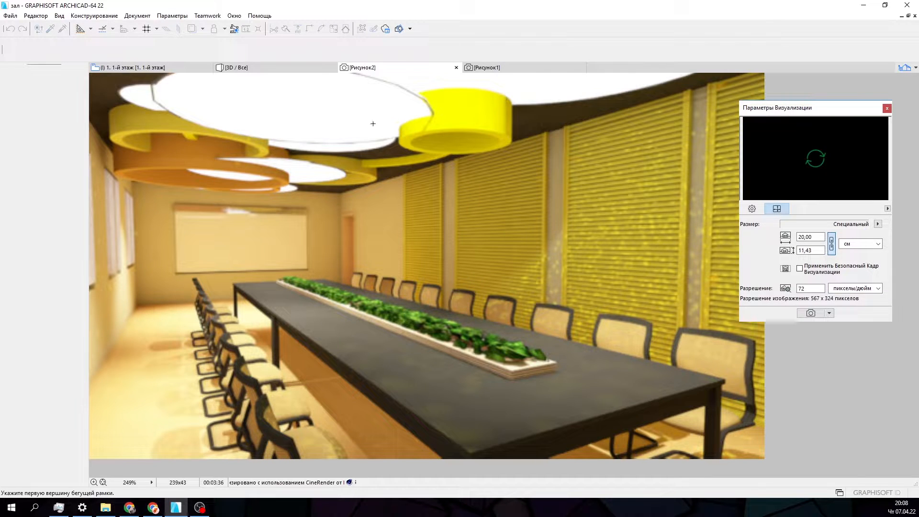
# - Compare the first-floor plan sheet with the head-of-table render and the oblique render of the hall
pyautogui.click(138, 69)
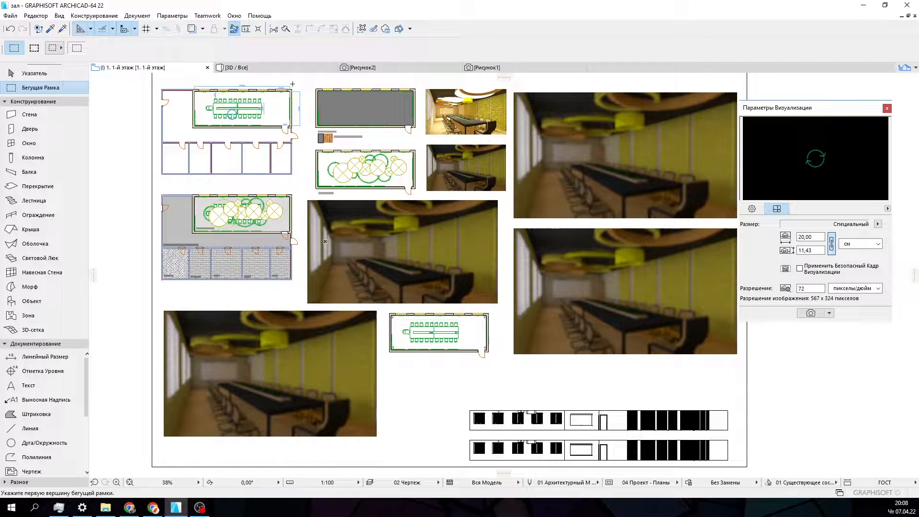
pyautogui.click(481, 67)
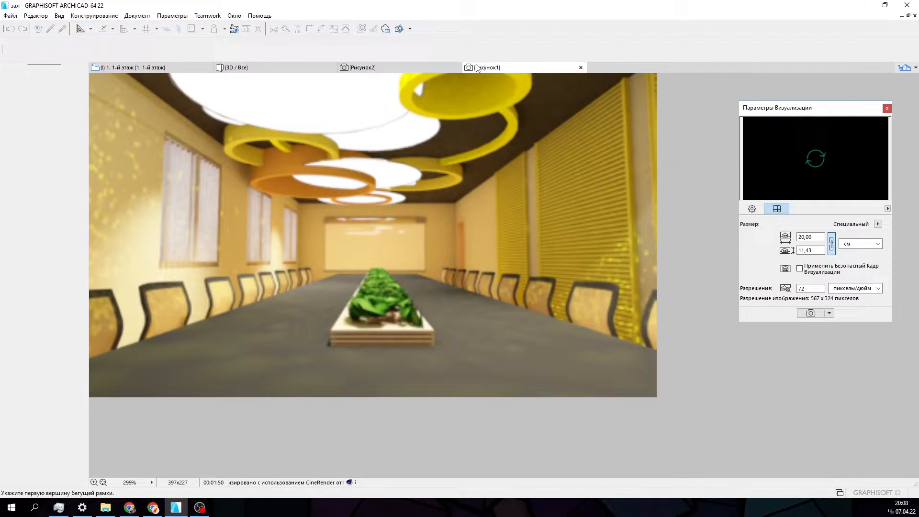
pyautogui.click(424, 68)
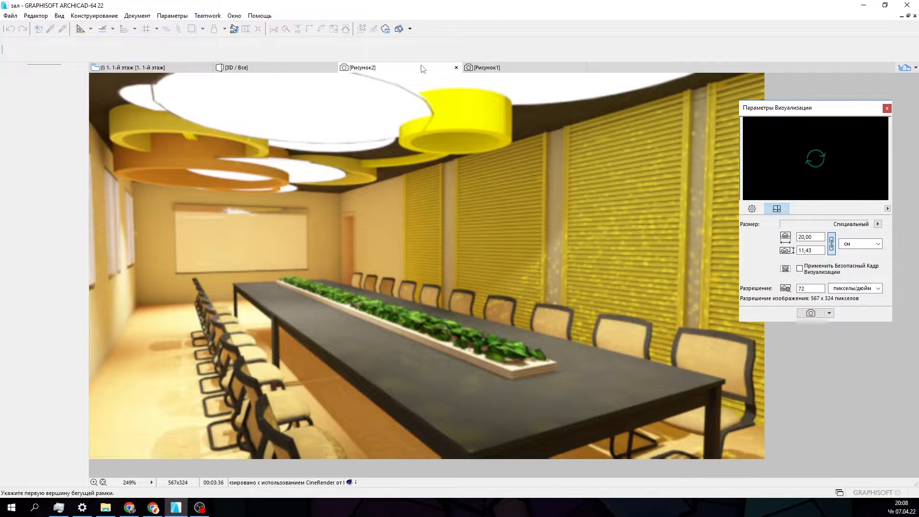
pyautogui.click(167, 68)
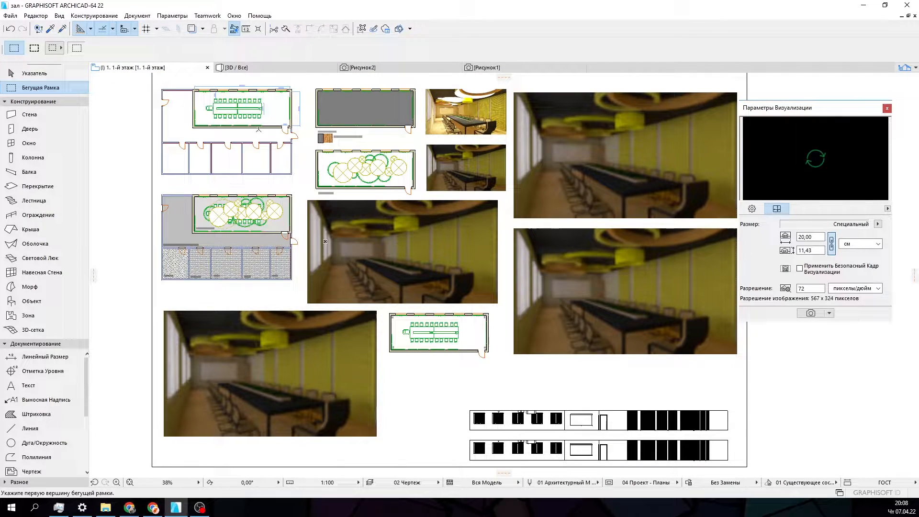
# - Return to the 3D view and fly the camera to the opposite end, facing along the table with the windows and projector in view
pyautogui.click(236, 67)
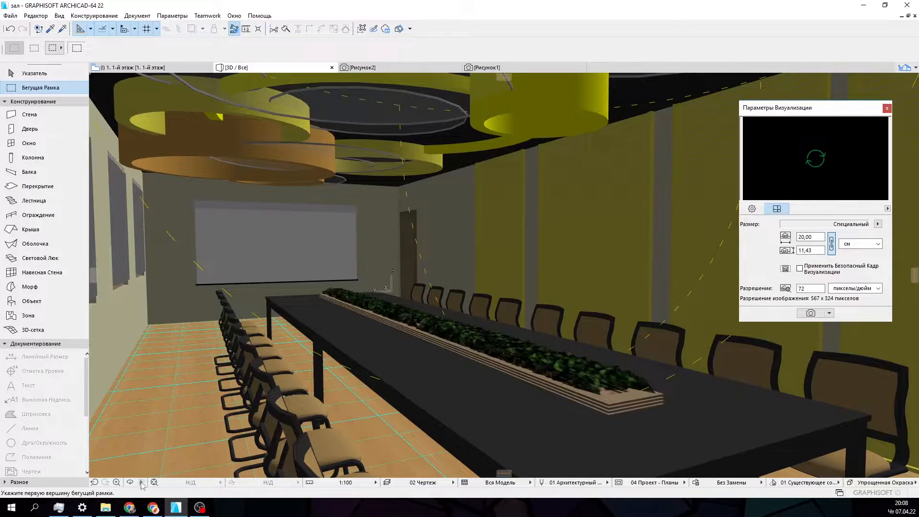
pyautogui.click(141, 482)
pyautogui.press('Up')
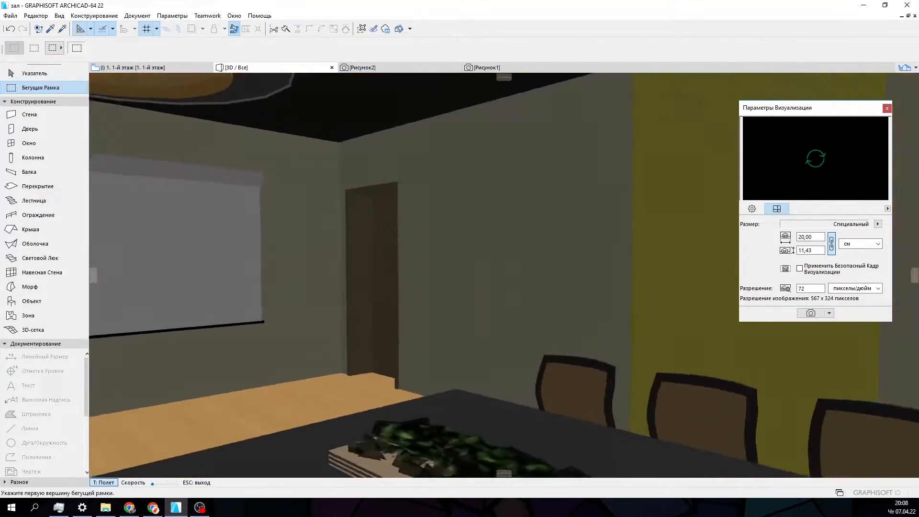
pyautogui.press('Down')
pyautogui.press('Left')
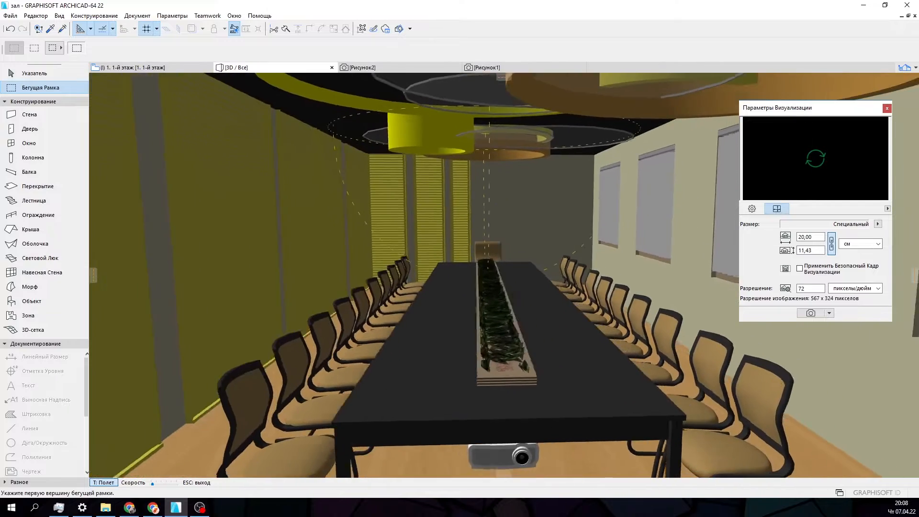
pyautogui.press('Down')
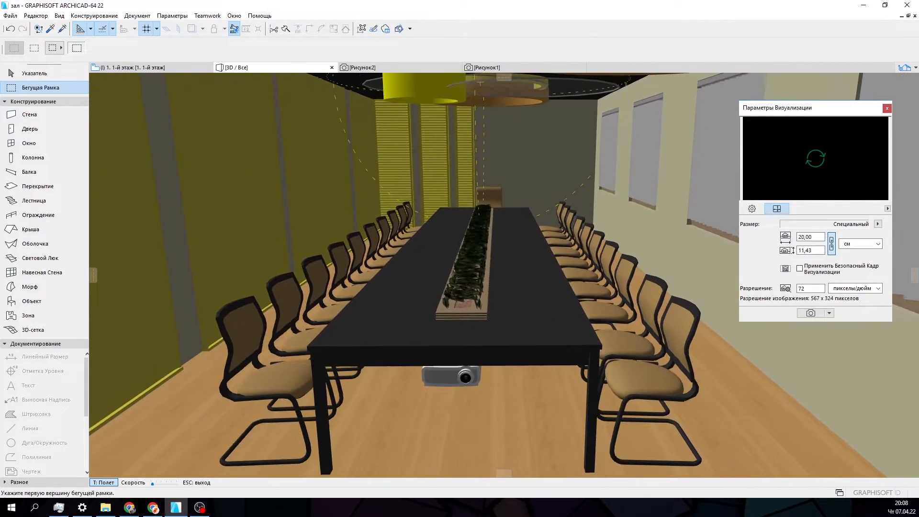
pyautogui.press('Down')
pyautogui.press('Right')
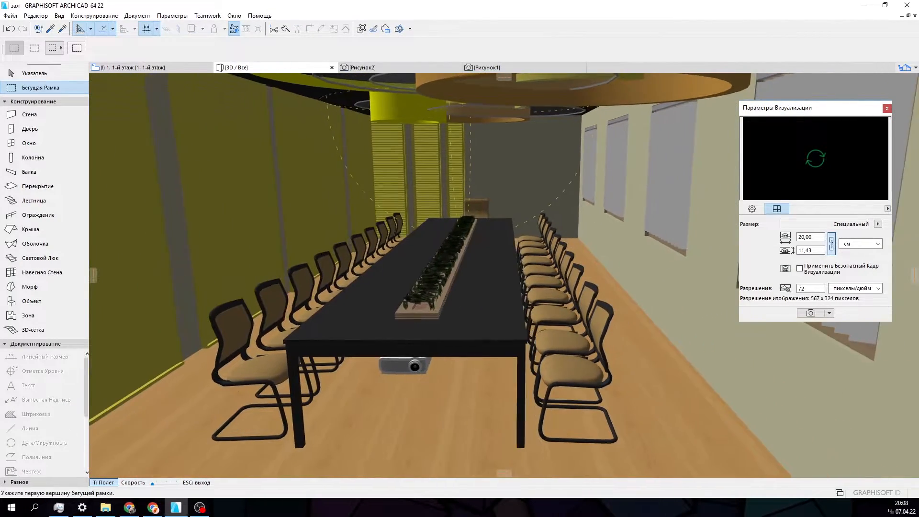
pyautogui.press('Left')
pyautogui.press('Up')
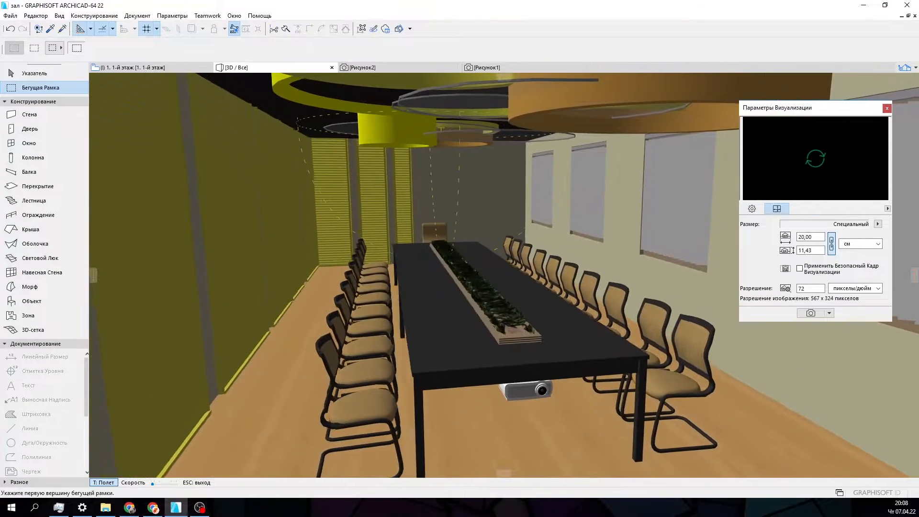
pyautogui.press('Escape')
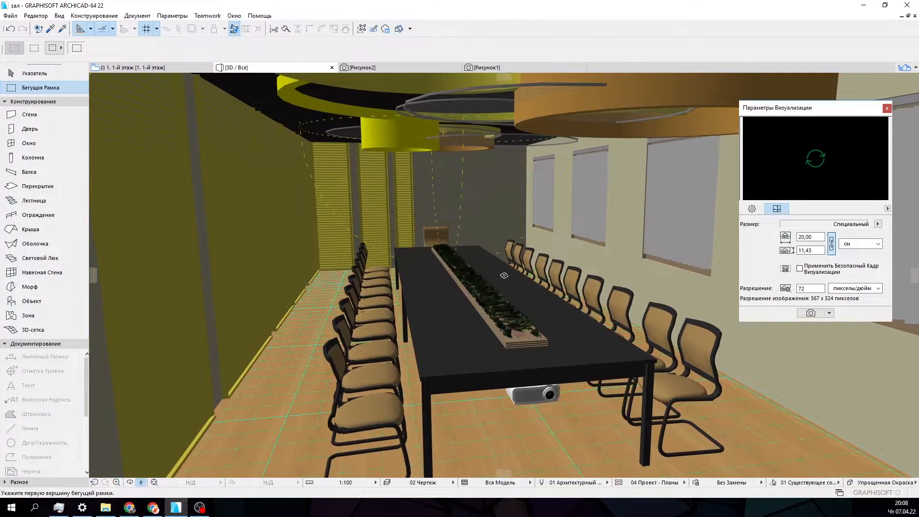
# - Render the new camera view at 20 cm width and enlarge the image in progress
pyautogui.click(820, 315)
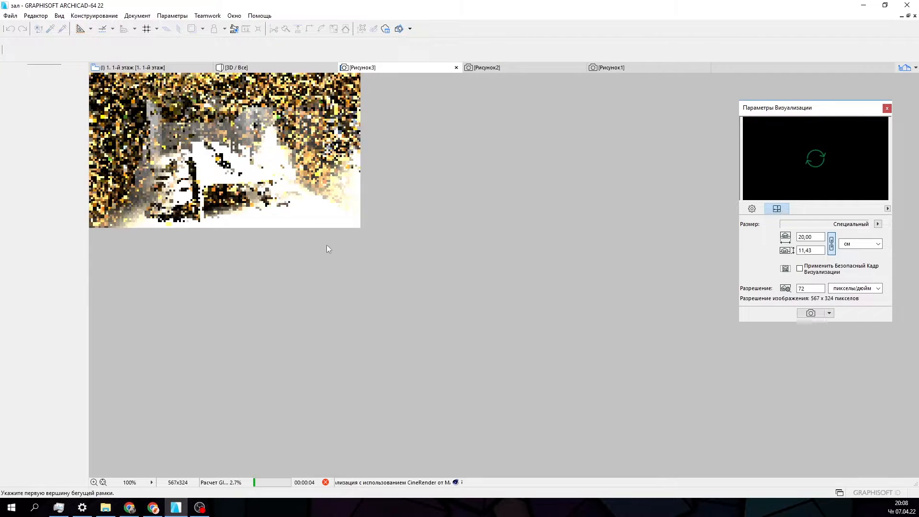
pyautogui.scroll(2, 300, 234)
pyautogui.scroll(2, 299, 234)
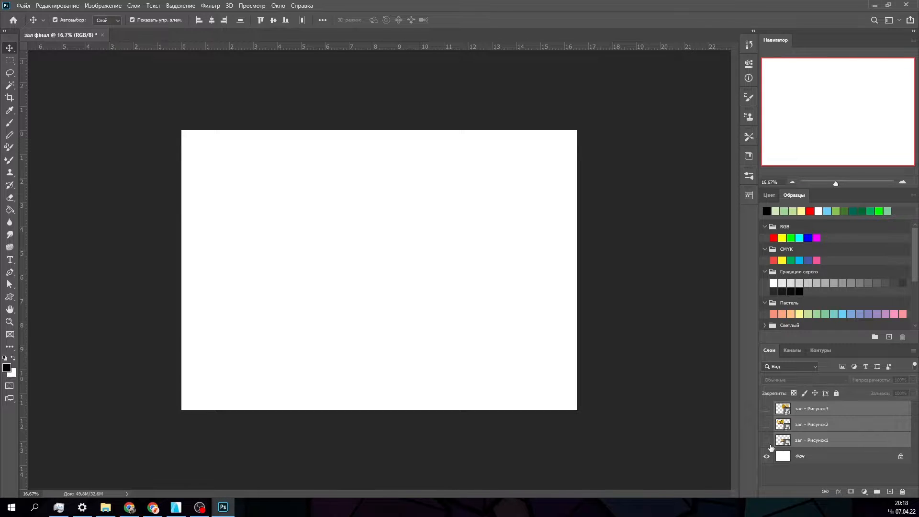
# - In the Photoshop layout, show the three render layers and move the head-of-table render below the oblique one at the sheet's left edge
pyautogui.click(714, 449)
pyautogui.click(766, 441)
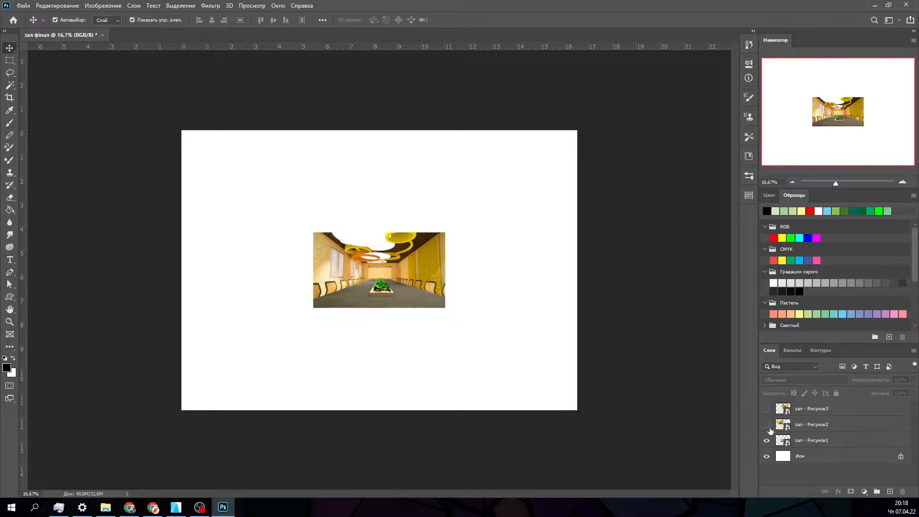
pyautogui.click(767, 424)
pyautogui.click(767, 409)
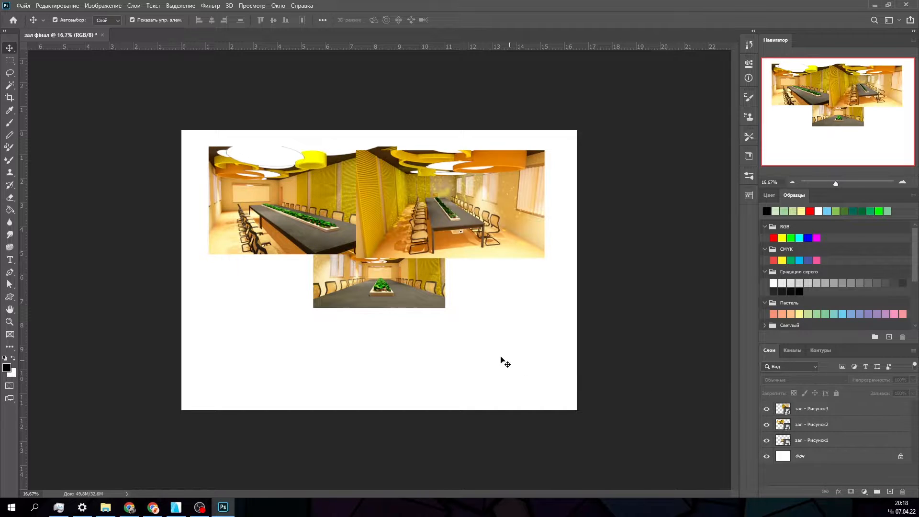
pyautogui.moveTo(395, 291); pyautogui.dragTo(261, 323)
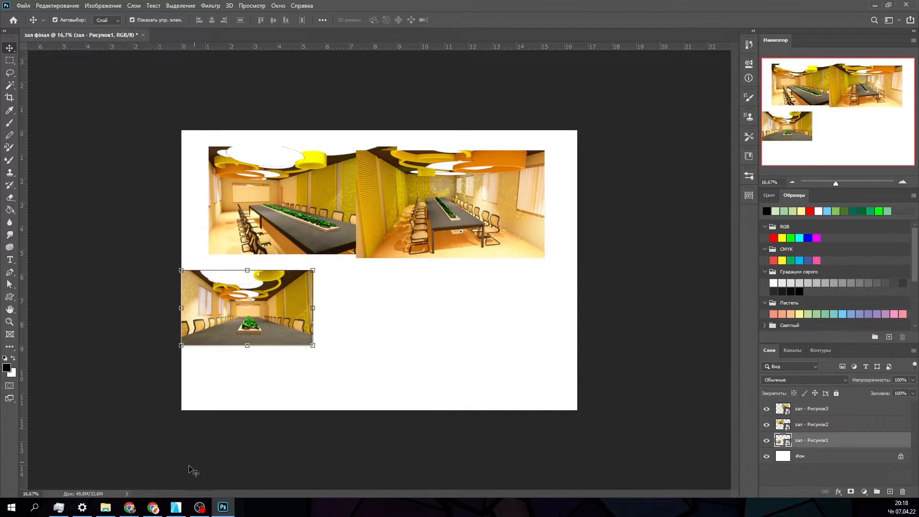
# - Switch to Archicad and bring up the first-floor plan sheet with its small bright hall render
pyautogui.click(176, 507)
pyautogui.click(174, 68)
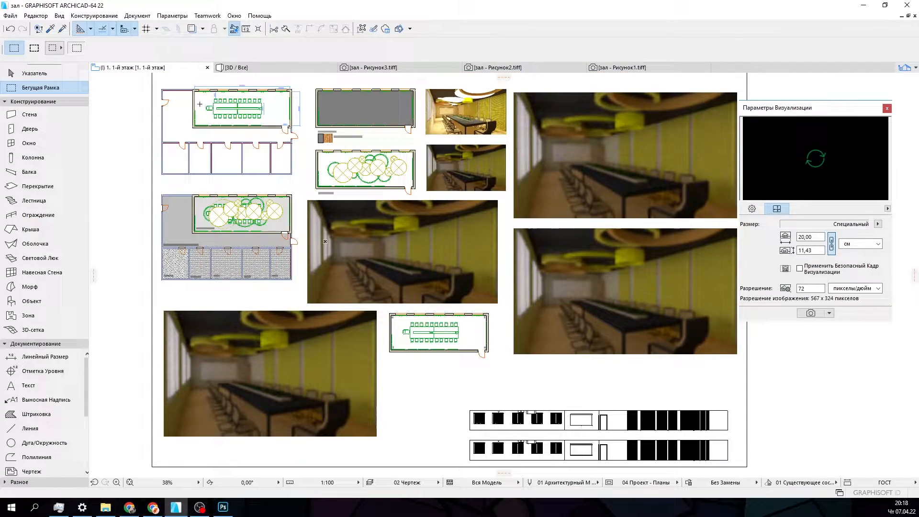
pyautogui.scroll(4, 274, 194)
pyautogui.scroll(-6, 274, 193)
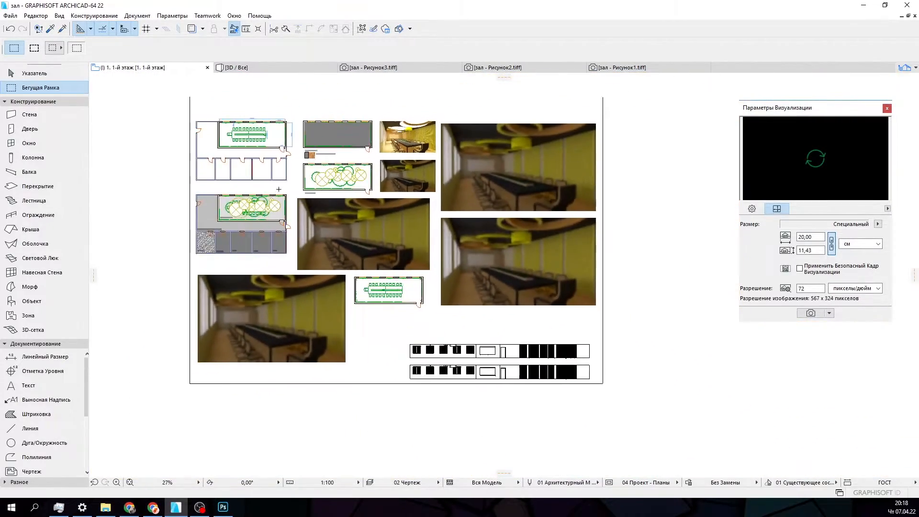
pyautogui.scroll(2, 274, 193)
pyautogui.click(470, 124)
pyautogui.rightClick(470, 126)
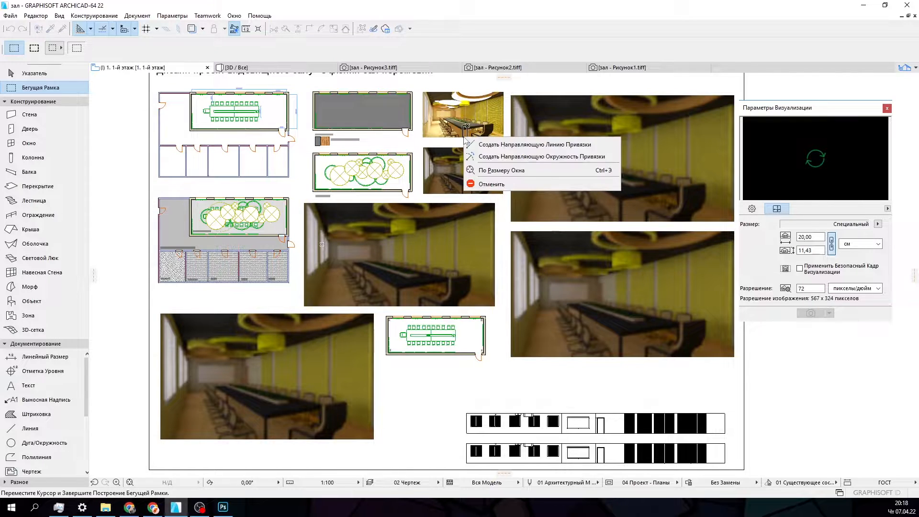
pyautogui.click(484, 180)
# - Copy the small bright hall render from the plan sheet into the Photoshop layout, placing it beside the head-of-table render
pyautogui.click(63, 73)
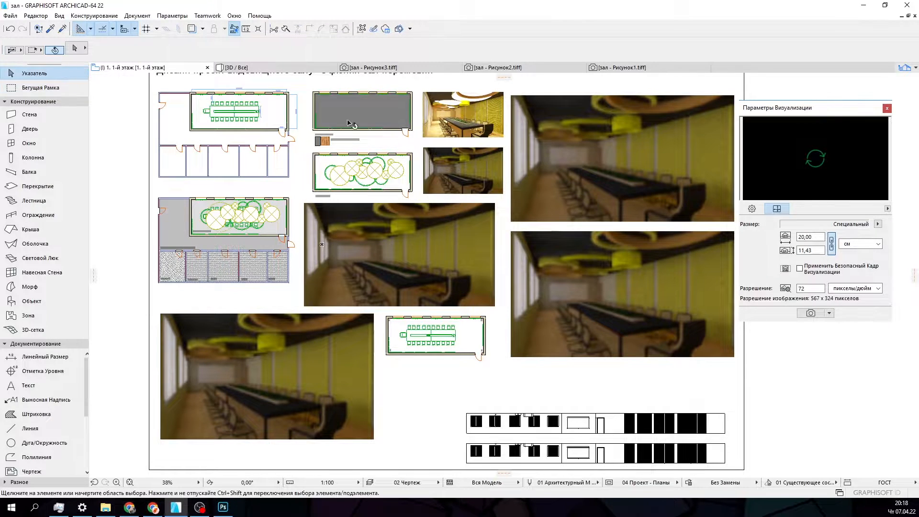
pyautogui.click(462, 132)
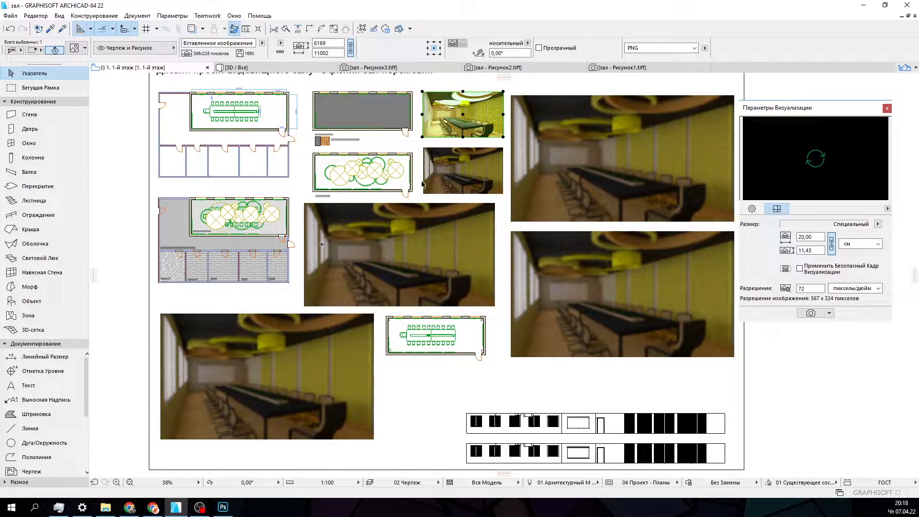
pyautogui.click(223, 507)
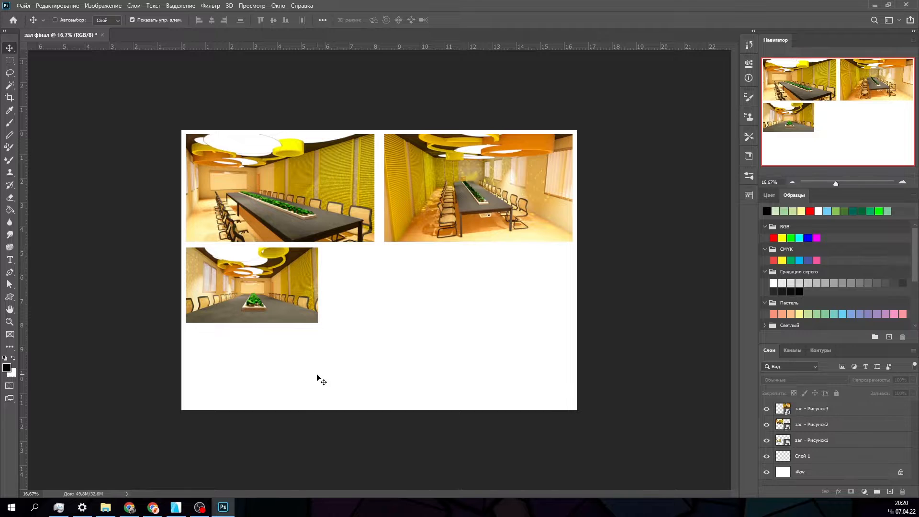
pyautogui.hotkey('ctrl', 'v')
pyautogui.keyDown('ctrl'); pyautogui.moveTo(370, 269); pyautogui.dragTo(359, 270); pyautogui.keyUp('ctrl')
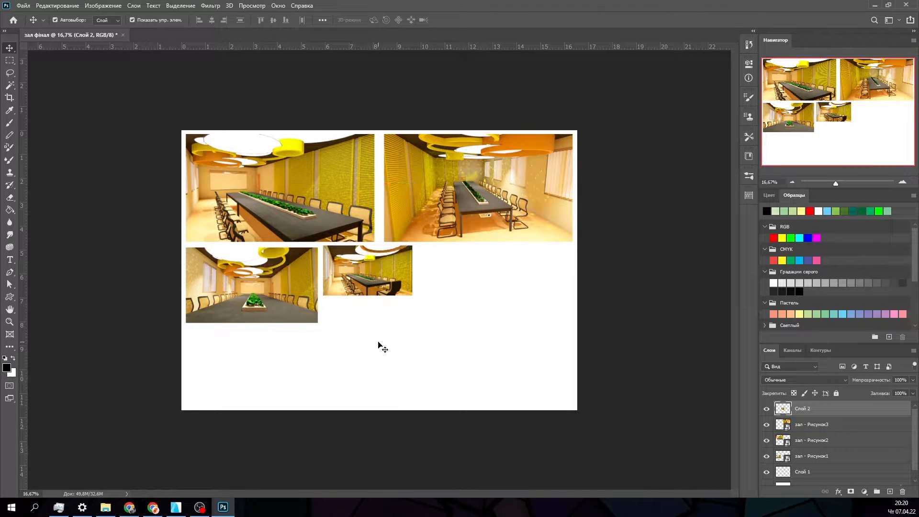
# - Move the pasted window-wall elevations down beside the shuttered-wall elevations near the layout's lower edge
pyautogui.click(350, 368)
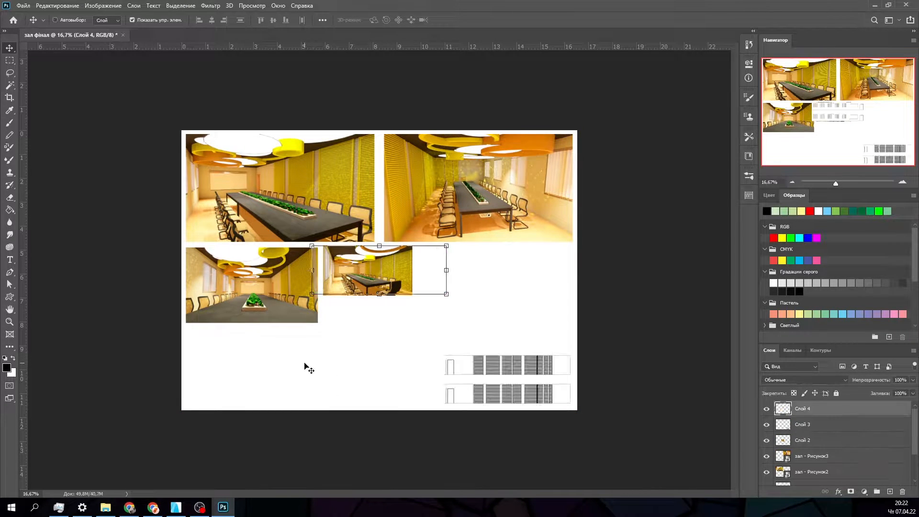
pyautogui.moveTo(303, 369)
pyautogui.mouseDown()
pyautogui.moveTo(375, 328)
pyautogui.moveTo(423, 283)
pyautogui.moveTo(408, 368)
pyautogui.moveTo(427, 389)
pyautogui.moveTo(409, 394)
pyautogui.mouseUp()
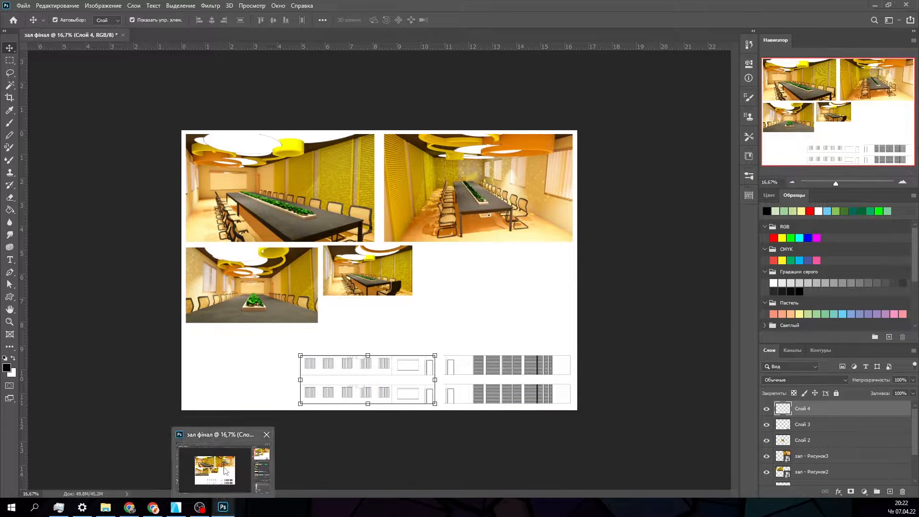
# - Switch to Archicad and capture the furnished hall plan with corners numbered 1 to 4 from the plan sheet
pyautogui.click(177, 507)
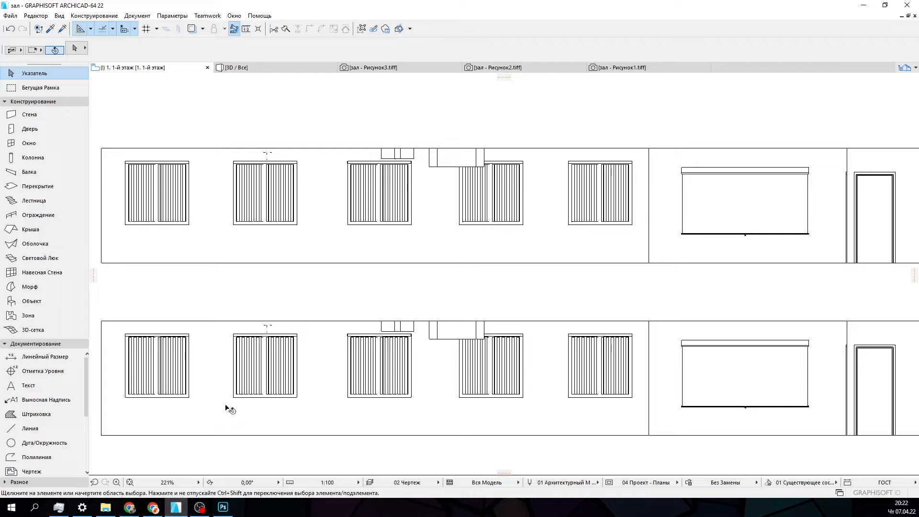
pyautogui.scroll(-6, 241, 386)
pyautogui.scroll(3, 174, 335)
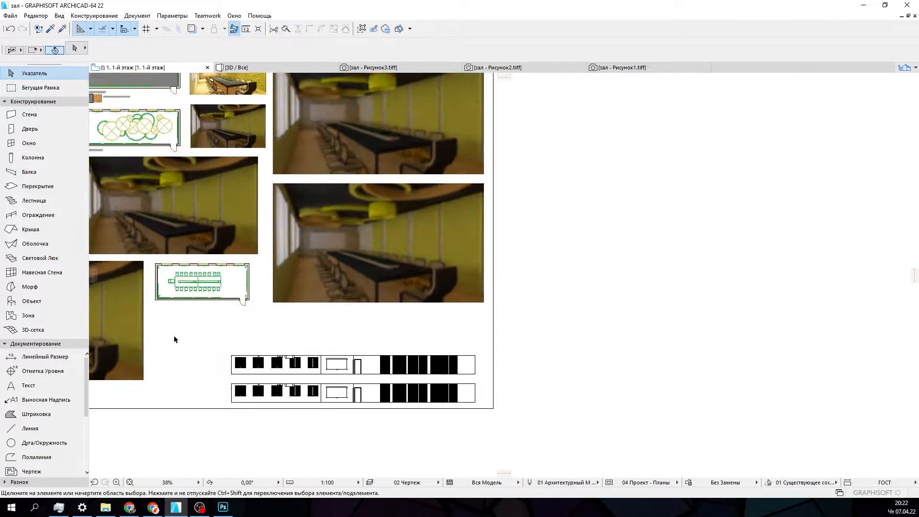
pyautogui.scroll(5, 308, 400)
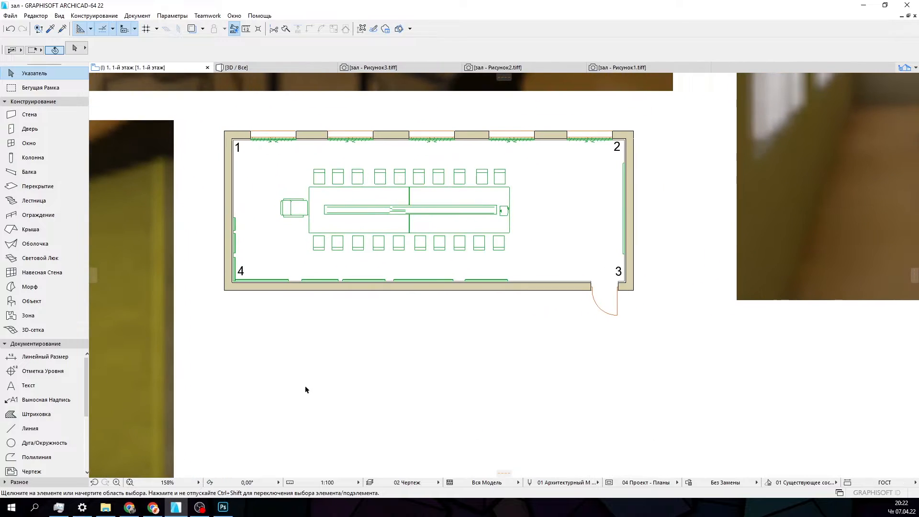
pyautogui.scroll(1, 307, 384)
pyautogui.moveTo(313, 384); pyautogui.dragTo(297, 441, button='middle')
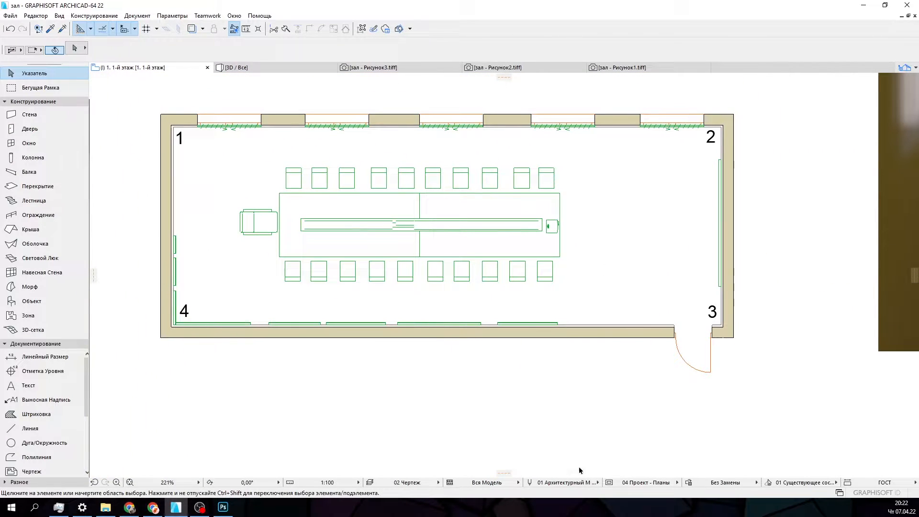
pyautogui.scroll(1, 430, 365)
pyautogui.moveTo(431, 366); pyautogui.dragTo(476, 413, button='middle')
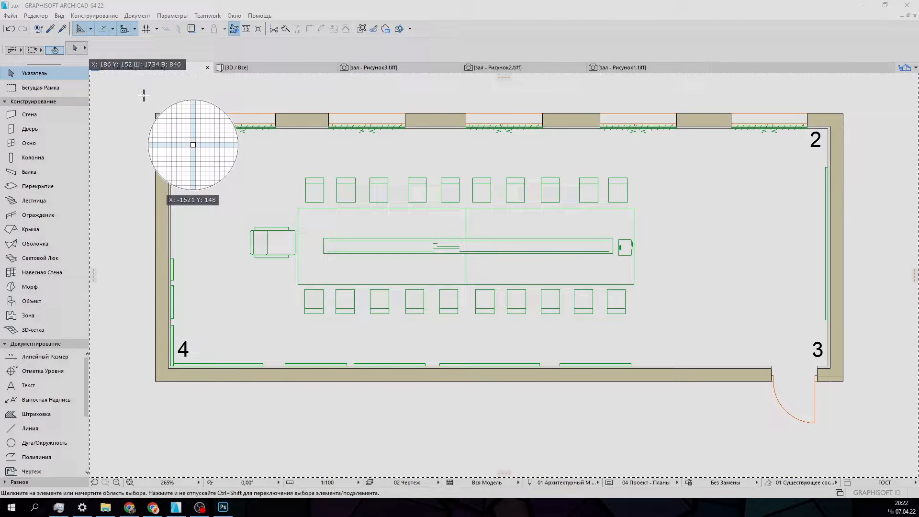
pyautogui.moveTo(133, 91); pyautogui.dragTo(869, 458)
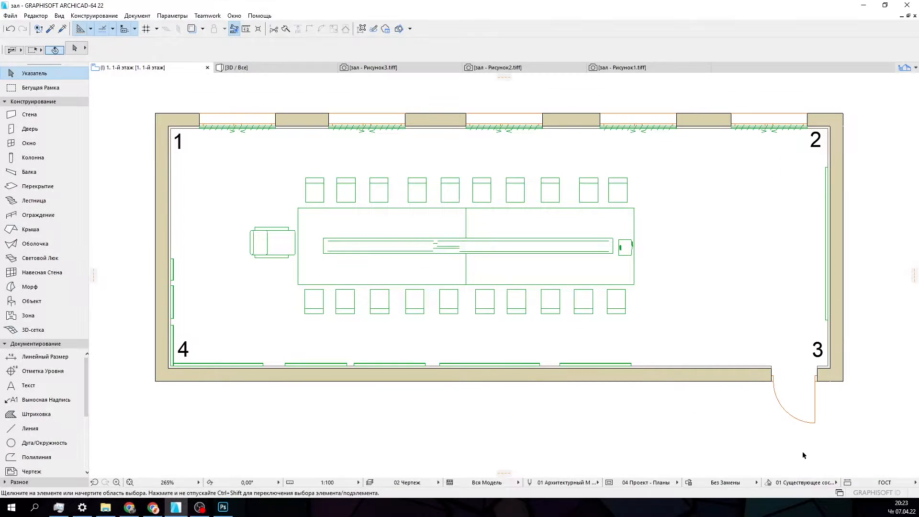
# - Paste the numbered hall plan into the Photoshop layout and place it above the shuttered-wall elevations
pyautogui.click(222, 507)
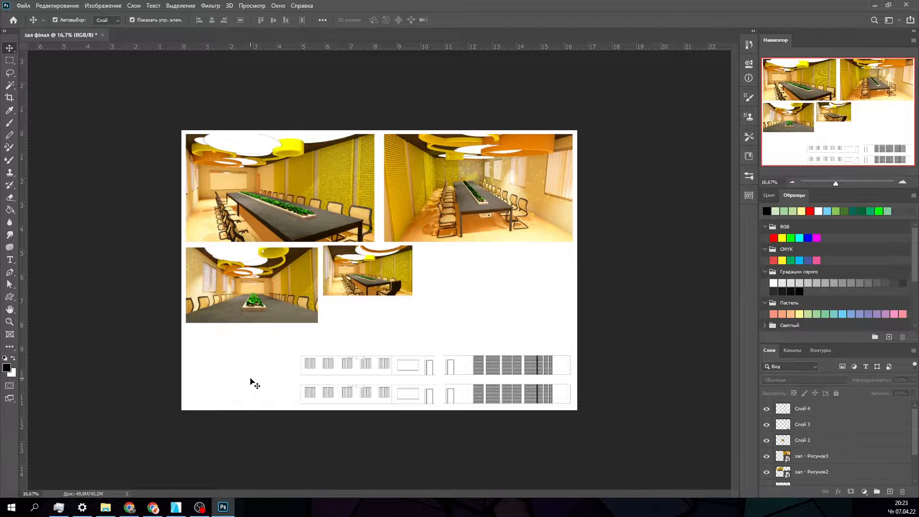
pyautogui.hotkey('ctrl', 'v')
pyautogui.moveTo(378, 292); pyautogui.dragTo(518, 328)
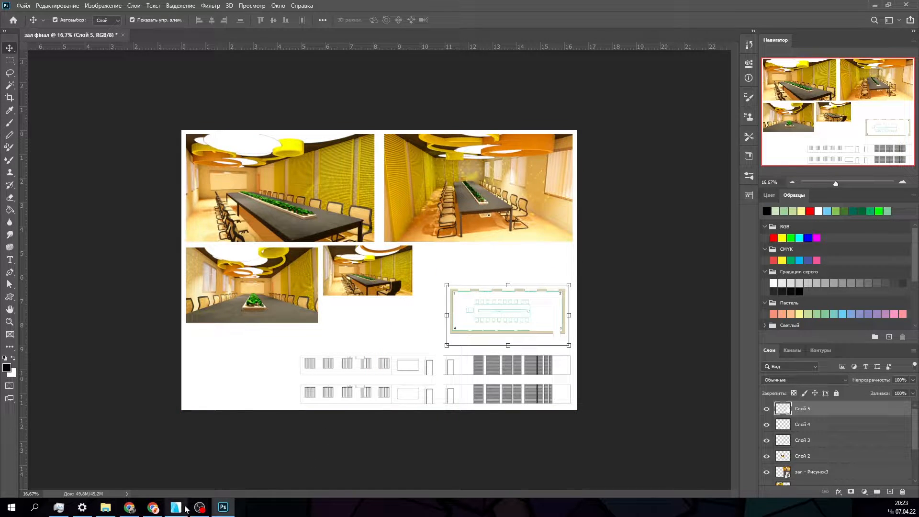
# - Capture the dimensioned floor plan with the furnished hall and adjoining rooms in Archicad and paste it into the Photoshop layout
pyautogui.click(176, 507)
pyautogui.scroll(-5, 364, 395)
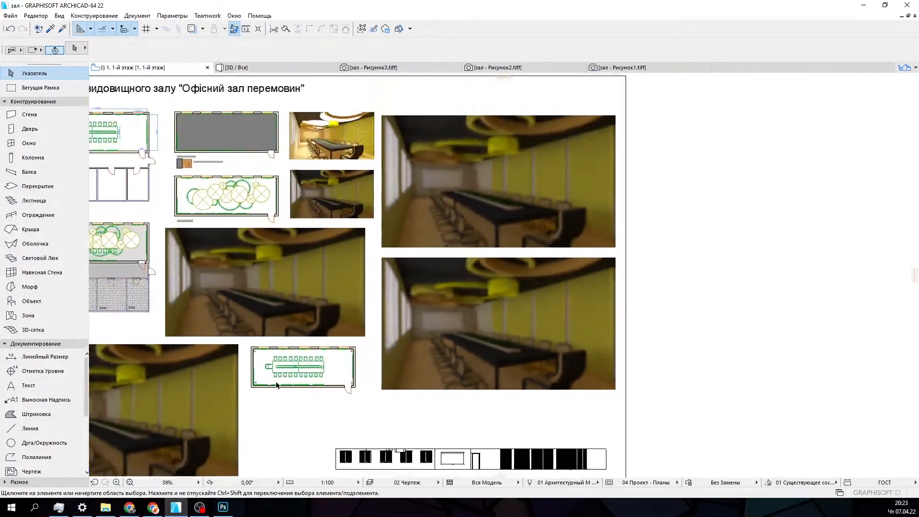
pyautogui.scroll(3, 139, 248)
pyautogui.scroll(5, 195, 344)
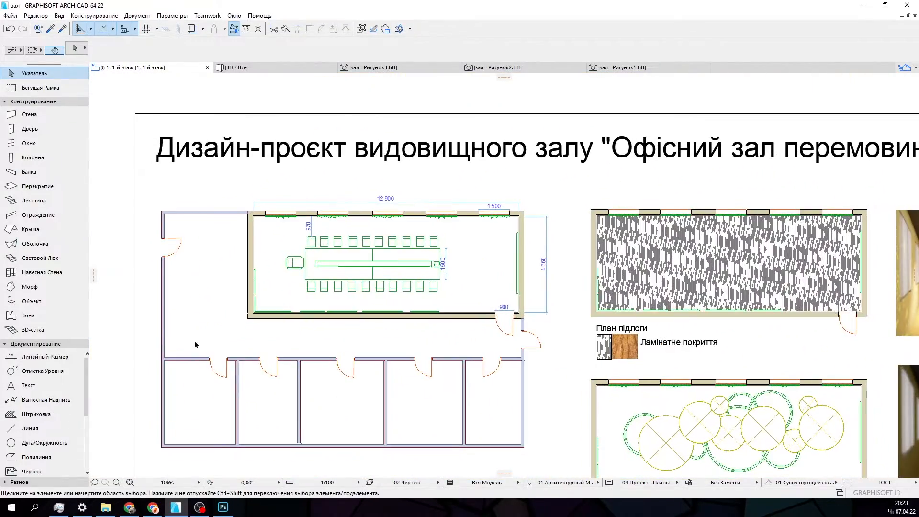
pyautogui.moveTo(199, 343); pyautogui.dragTo(253, 302, button='middle')
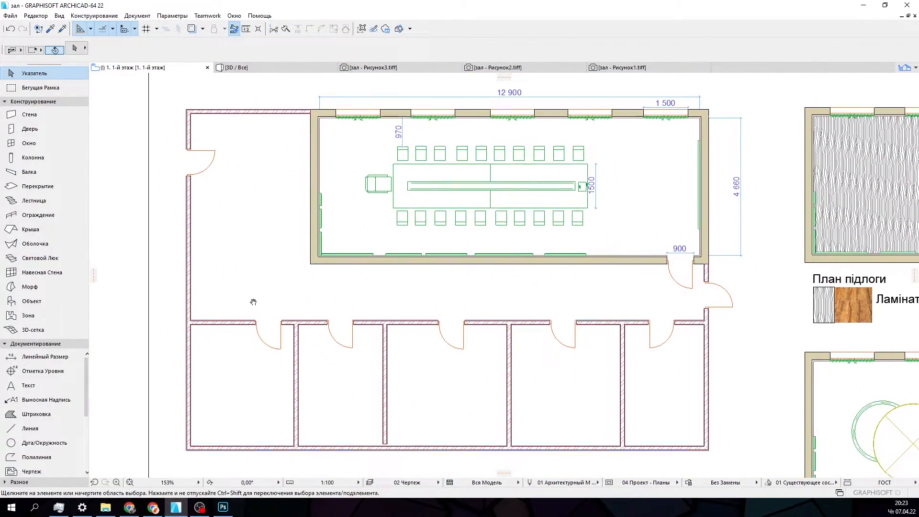
pyautogui.moveTo(651, 401); pyautogui.dragTo(651, 406, button='middle')
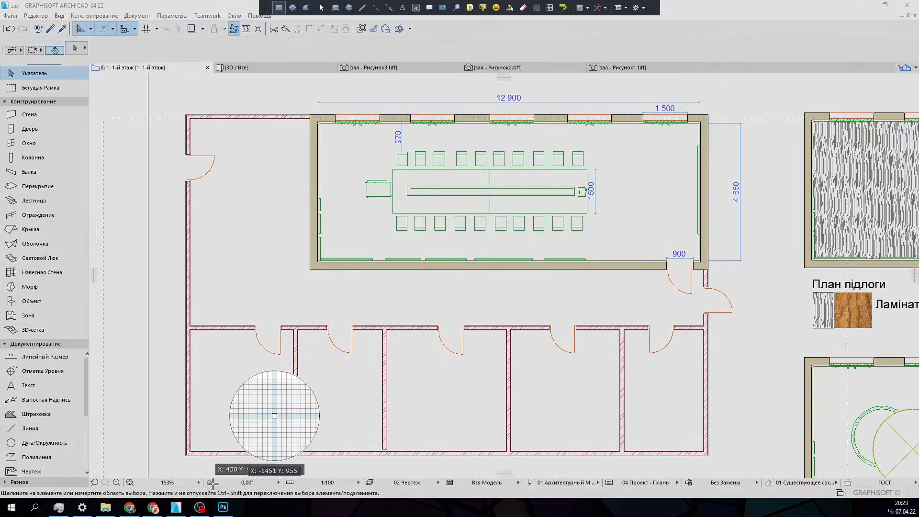
pyautogui.moveTo(179, 462); pyautogui.dragTo(751, 89)
pyautogui.click(223, 507)
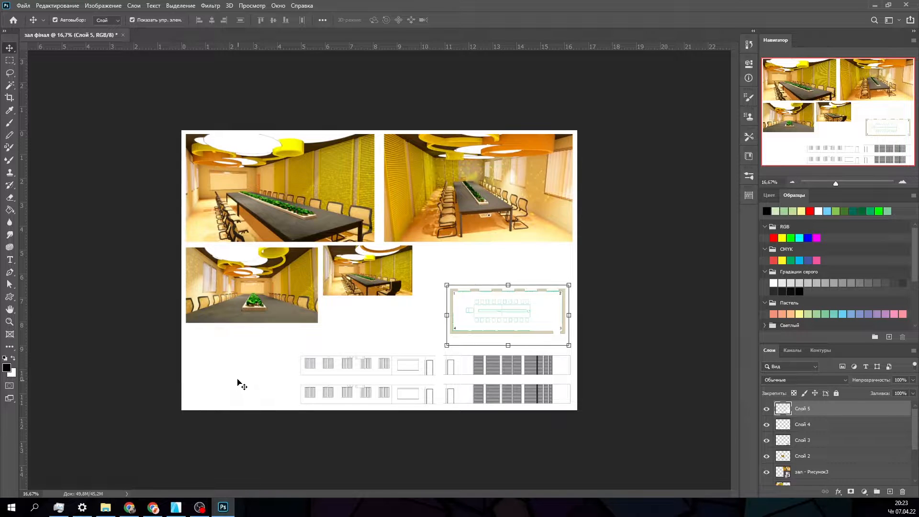
pyautogui.hotkey('ctrl', 'v')
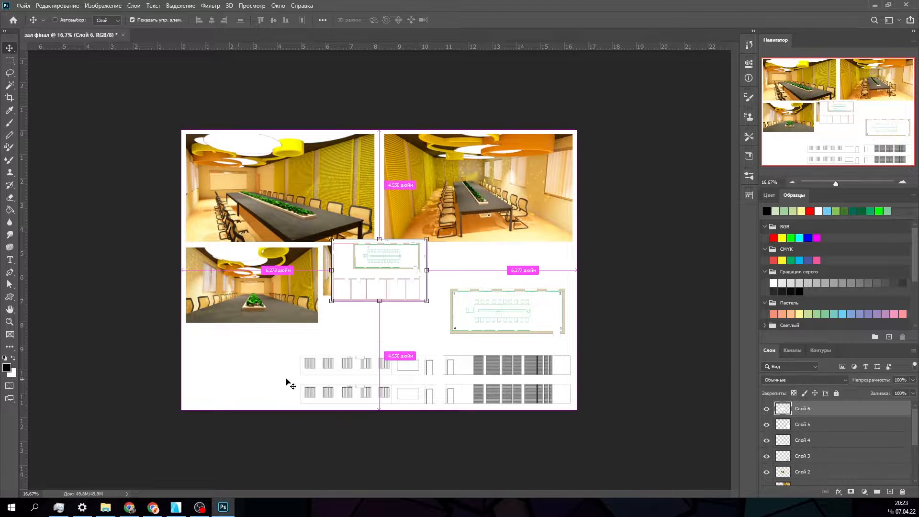
# - Capture the ceiling plan with its "План стелі" caption in Archicad and paste it into the Photoshop layout
pyautogui.click(176, 507)
pyautogui.scroll(-3, 252, 369)
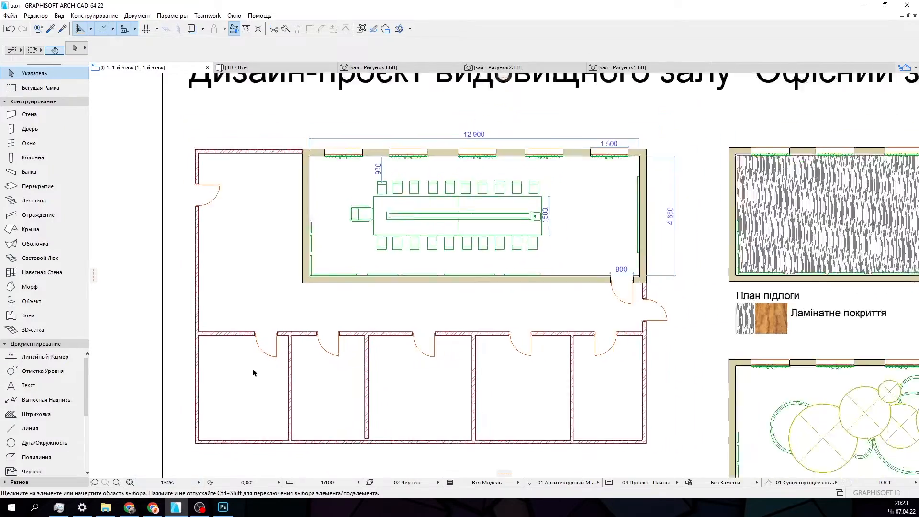
pyautogui.moveTo(342, 375); pyautogui.dragTo(90, 316, button='middle')
pyautogui.scroll(3, 317, 346)
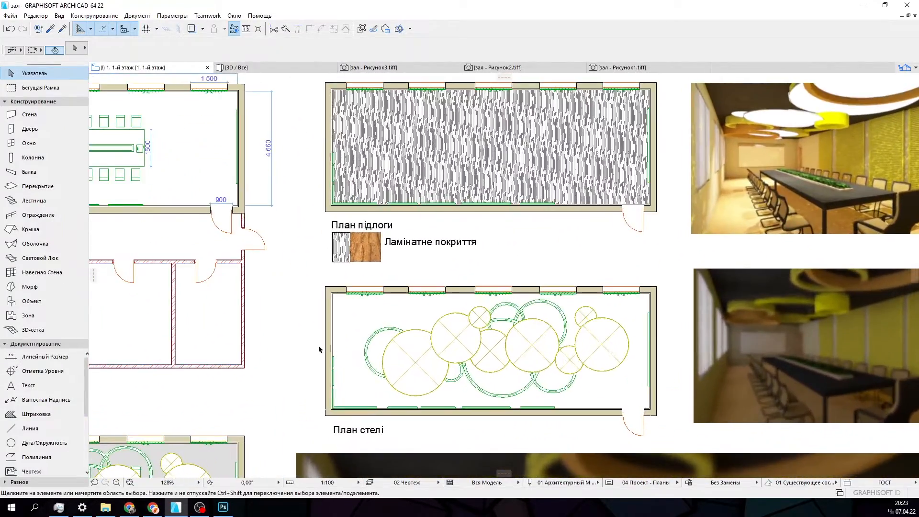
pyautogui.scroll(1, 316, 358)
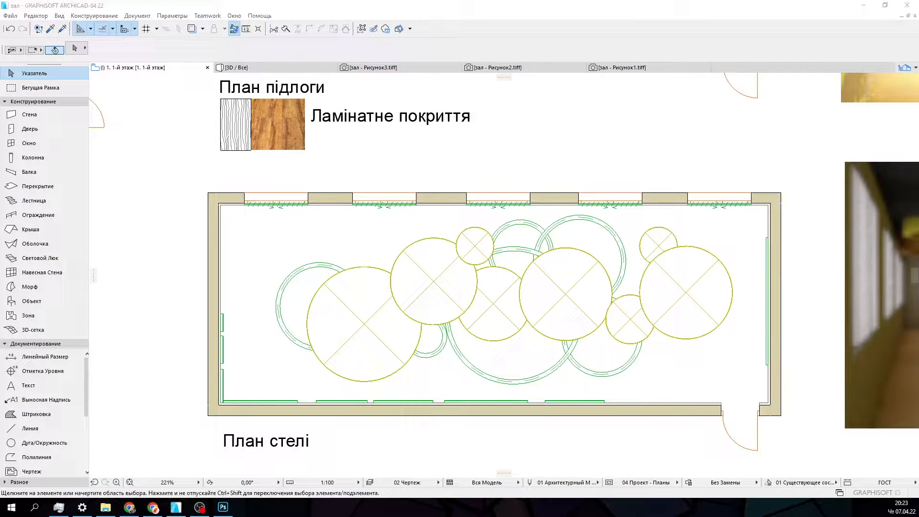
pyautogui.press('ctrl+Print')
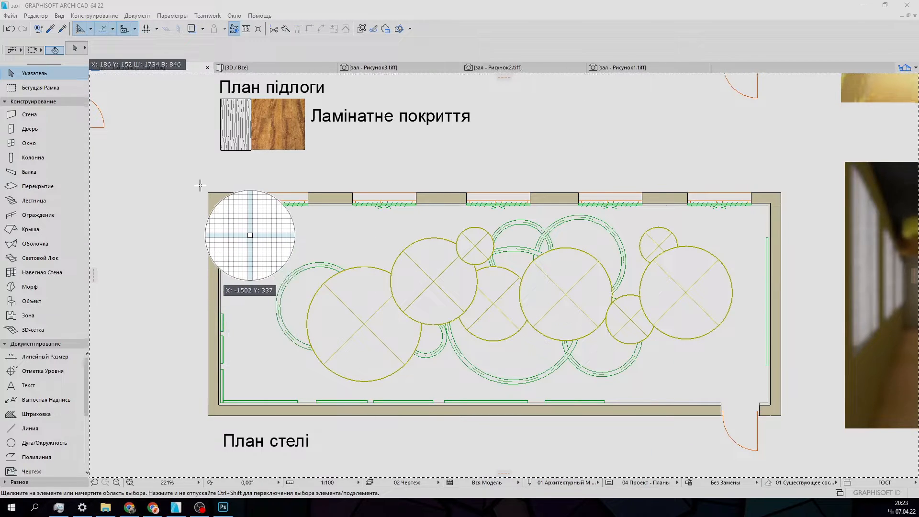
pyautogui.moveTo(203, 187); pyautogui.dragTo(792, 464)
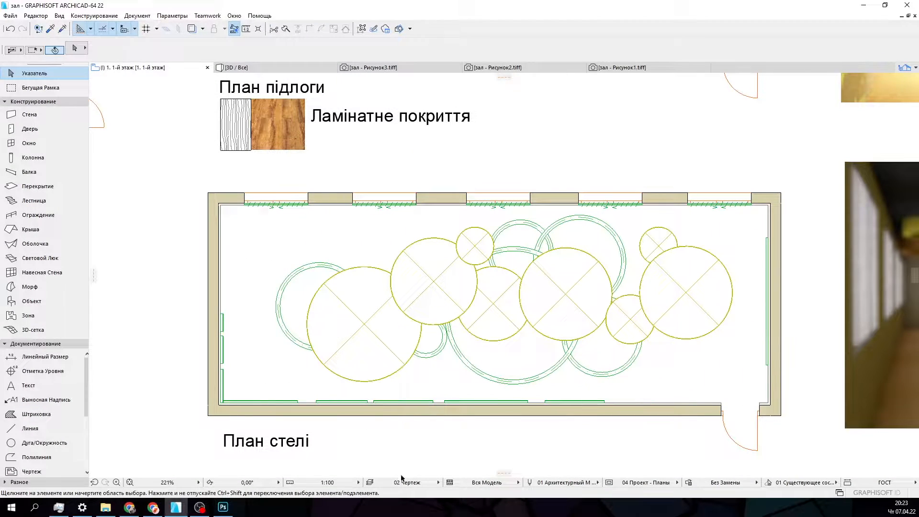
pyautogui.click(223, 507)
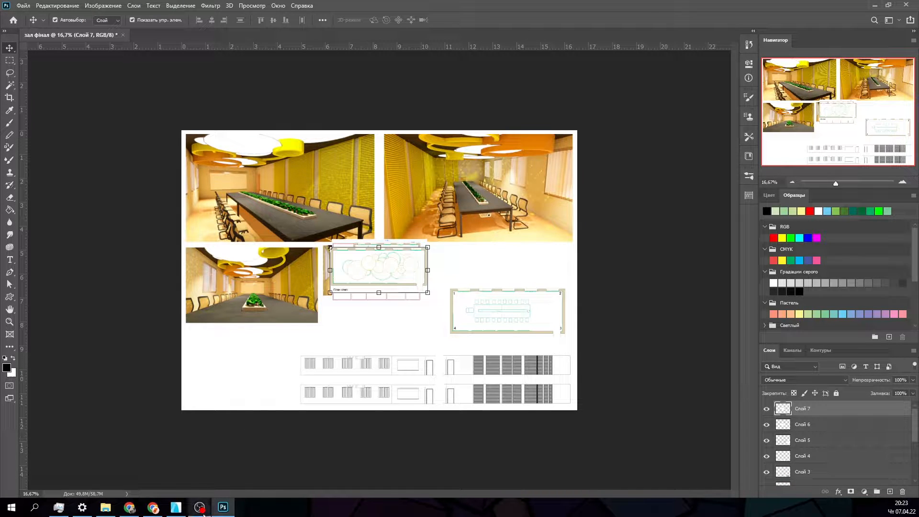
# - Copy the floor plan captioned "План підлоги", including its laminate legend, from Archicad into the Photoshop layout
pyautogui.click(176, 506)
pyautogui.moveTo(304, 255); pyautogui.dragTo(291, 422, button='middle')
pyautogui.moveTo(357, 270); pyautogui.dragTo(339, 381, button='middle')
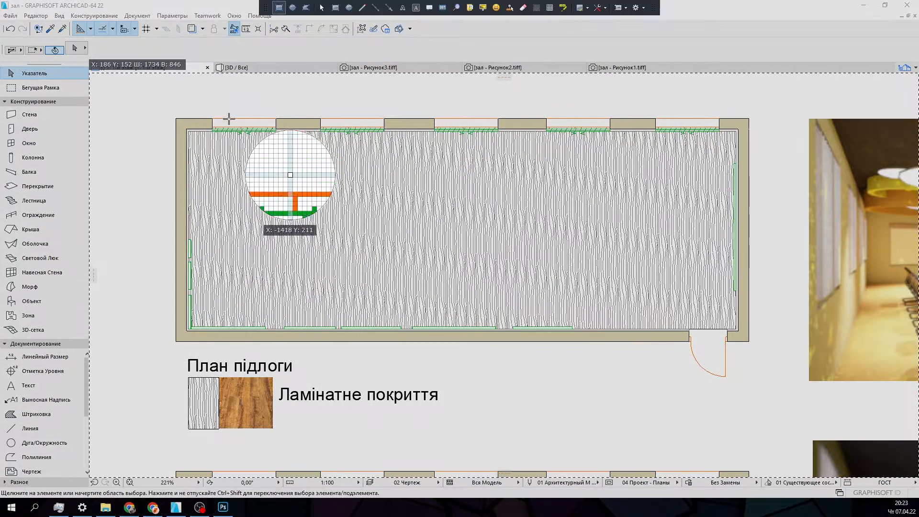
pyautogui.moveTo(172, 114); pyautogui.dragTo(754, 436)
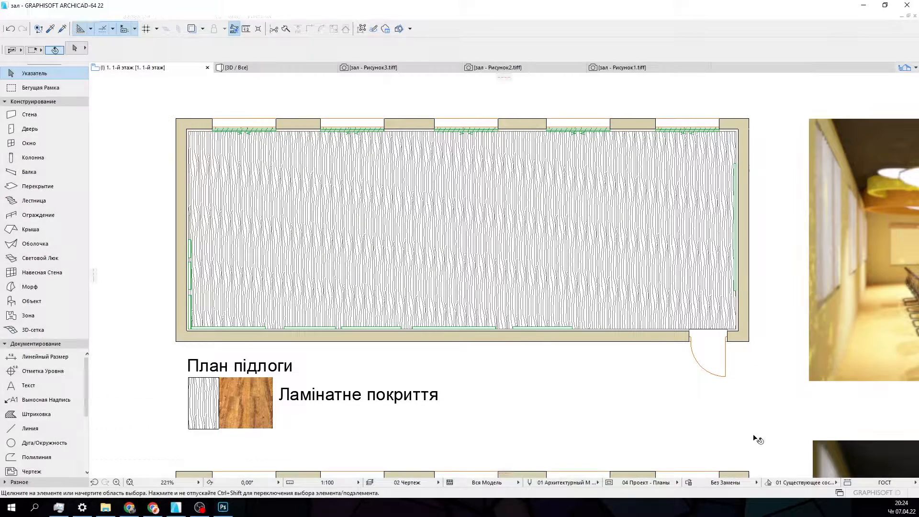
pyautogui.click(223, 508)
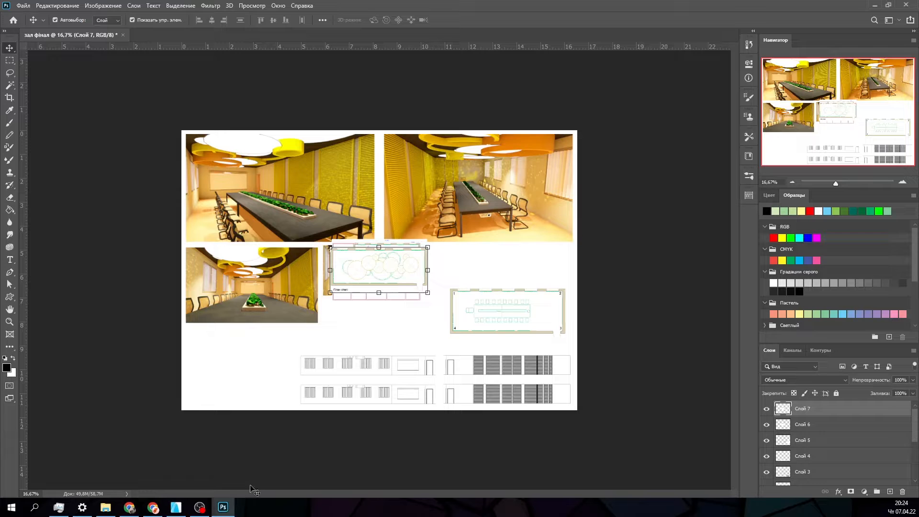
pyautogui.click(235, 377)
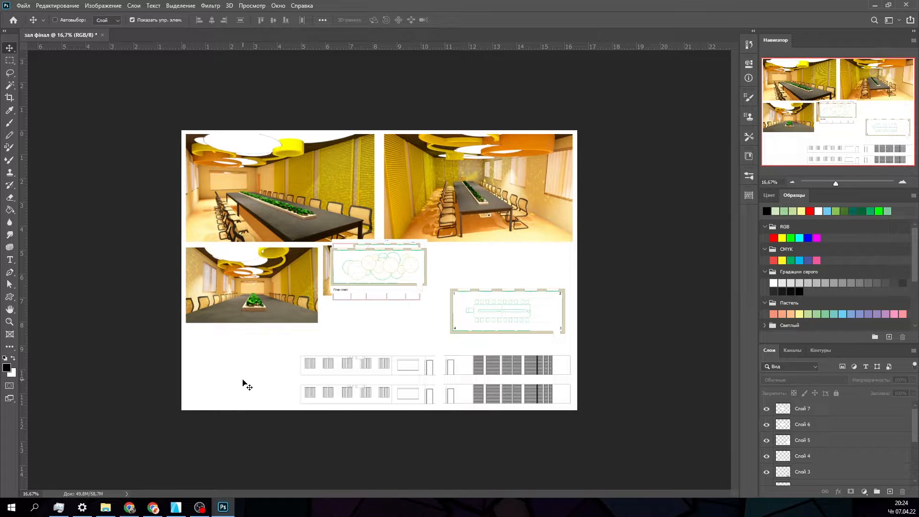
pyautogui.hotkey('ctrl', 'v')
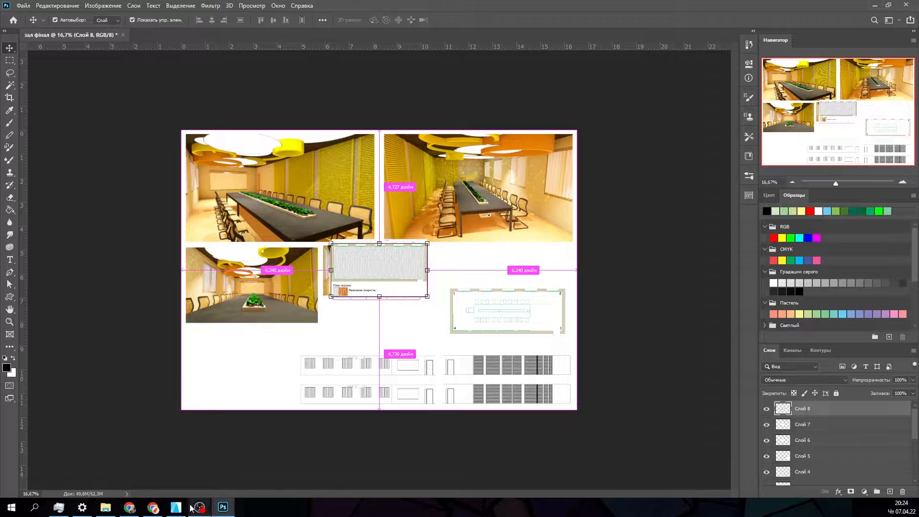
# - Capture the shaded floor plan with labelled rooms, from "Переговорна" to "туалет", in Archicad and return to the Photoshop layout
pyautogui.click(176, 507)
pyautogui.scroll(-3, 234, 403)
pyautogui.moveTo(234, 403); pyautogui.dragTo(351, 241, button='middle')
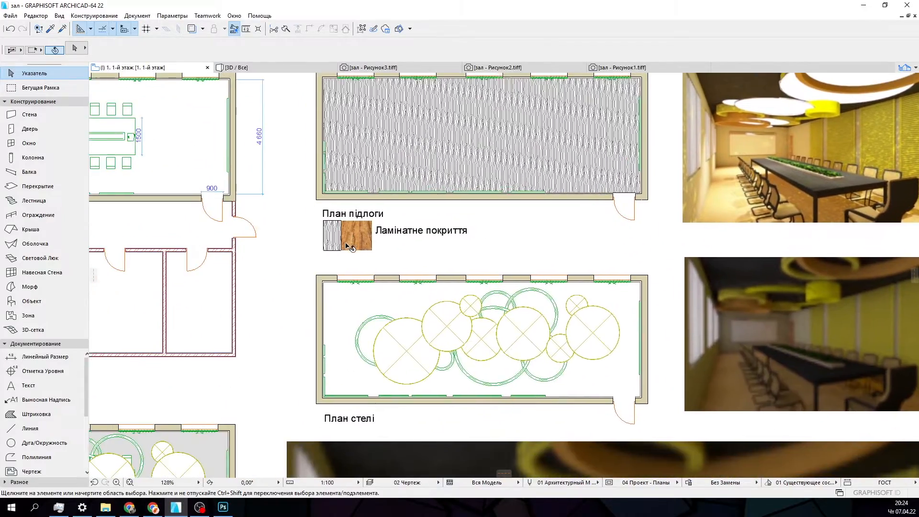
pyautogui.scroll(-1, 348, 242)
pyautogui.moveTo(200, 508)
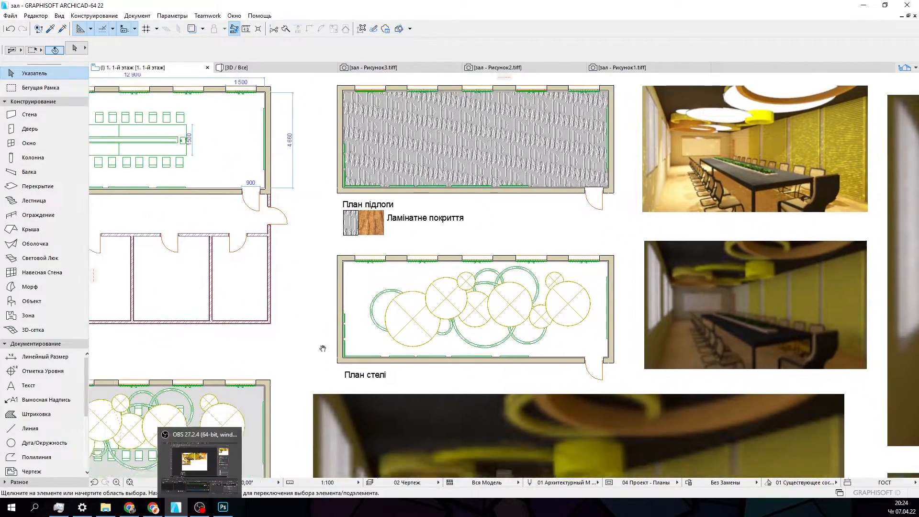
pyautogui.moveTo(215, 450); pyautogui.dragTo(566, 217, button='middle')
pyautogui.scroll(3, 447, 272)
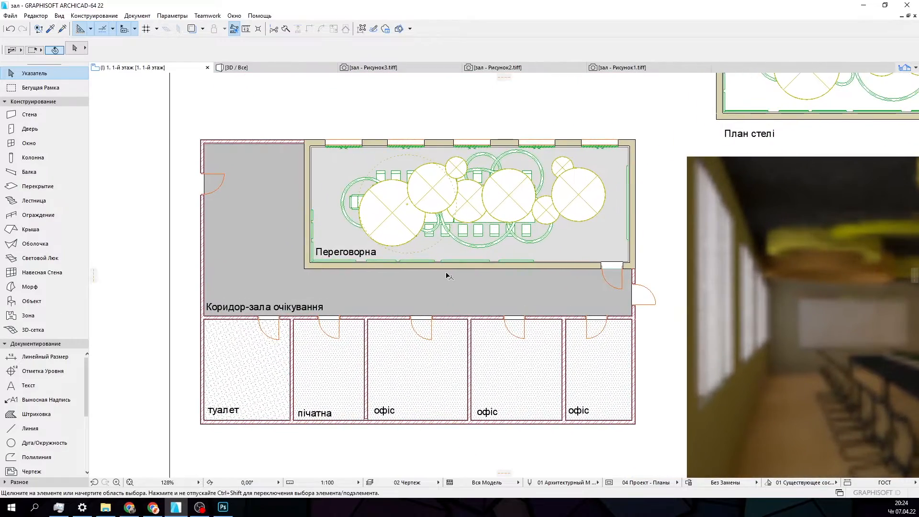
pyautogui.moveTo(445, 275); pyautogui.dragTo(492, 272, button='middle')
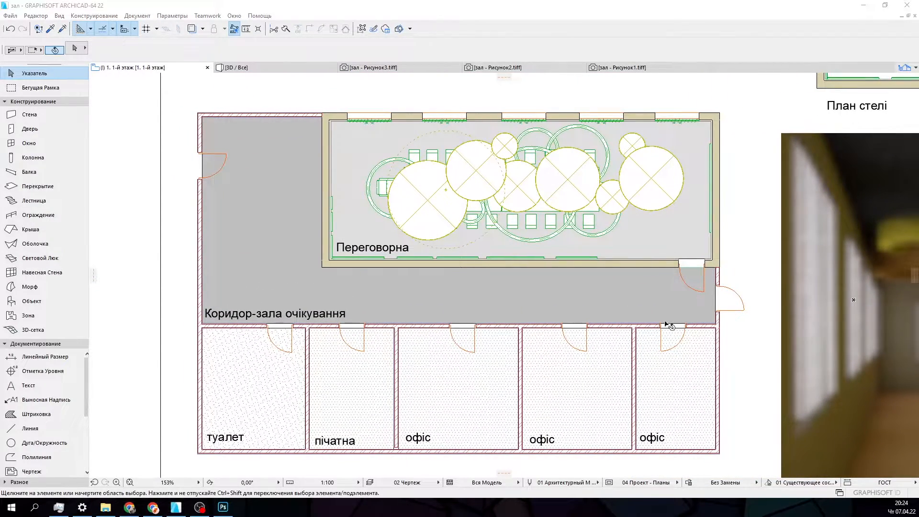
pyautogui.press('ctrl+Print')
pyautogui.moveTo(191, 105); pyautogui.dragTo(751, 462)
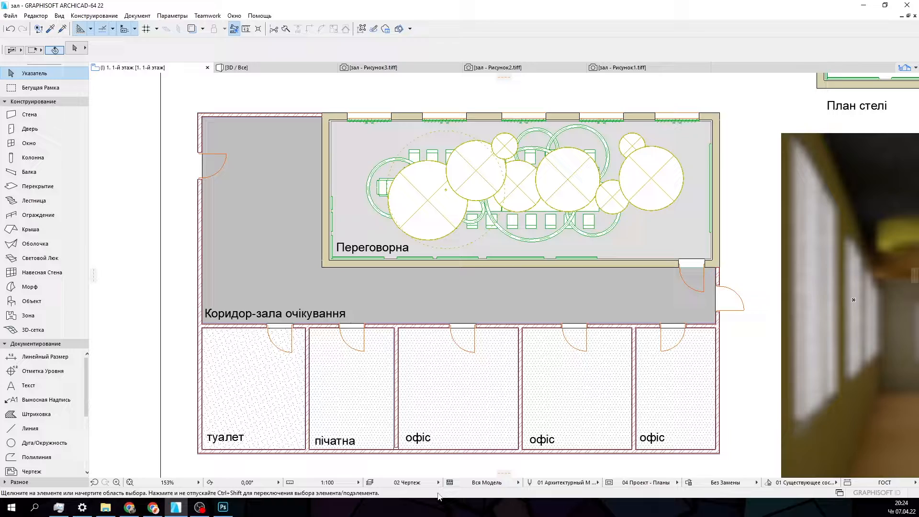
pyautogui.click(224, 508)
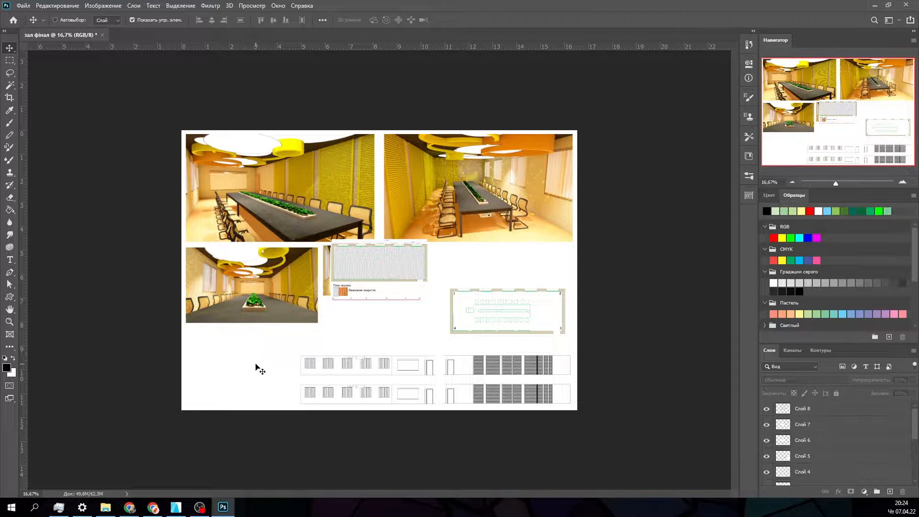
# - Switch back to Archicad and look over the plan sheet's drawings, renders and title
pyautogui.click(176, 507)
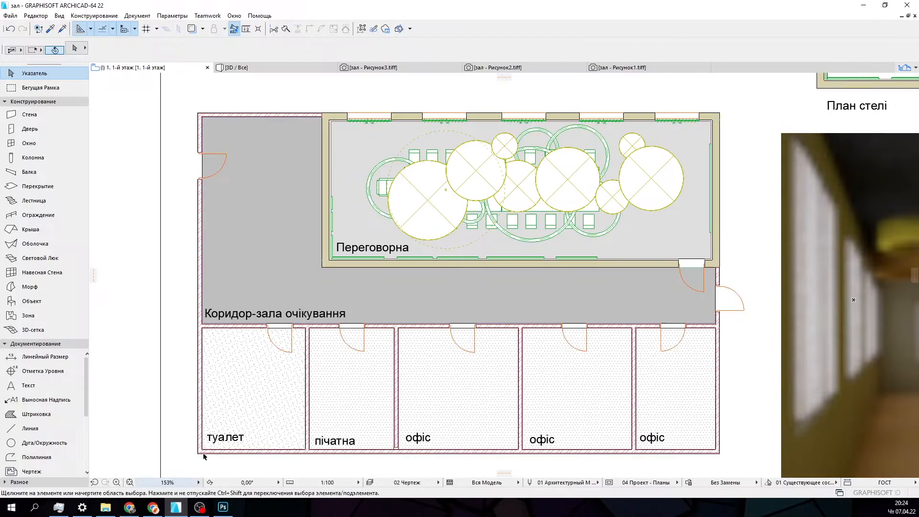
pyautogui.scroll(-3, 234, 392)
pyautogui.scroll(-1, 239, 396)
pyautogui.moveTo(298, 401); pyautogui.dragTo(243, 223, button='middle')
pyautogui.scroll(-1, 345, 320)
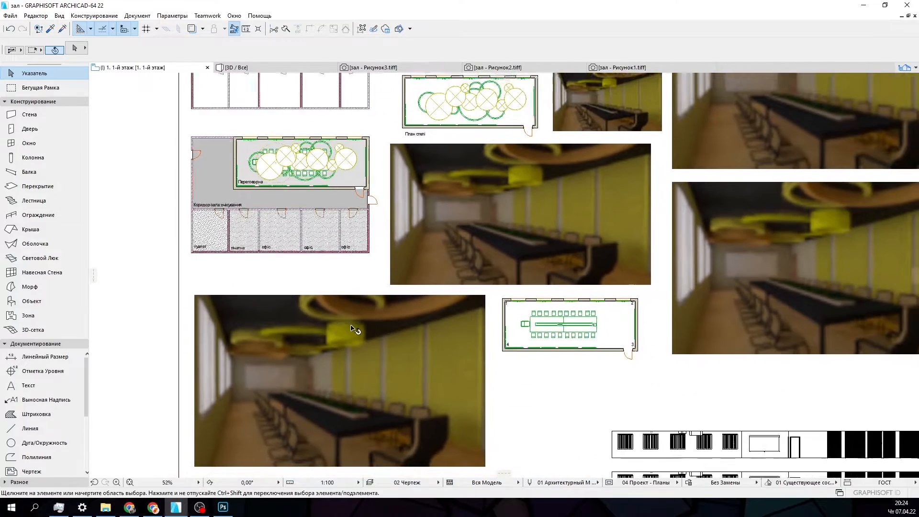
pyautogui.moveTo(433, 349); pyautogui.dragTo(337, 436, button='middle')
pyautogui.scroll(-1, 320, 301)
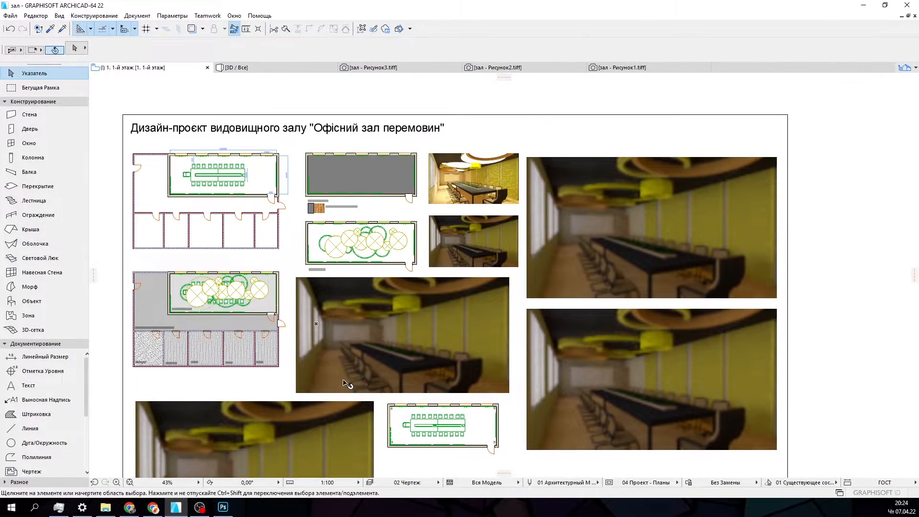
pyautogui.moveTo(186, 158); pyautogui.dragTo(230, 219, button='middle')
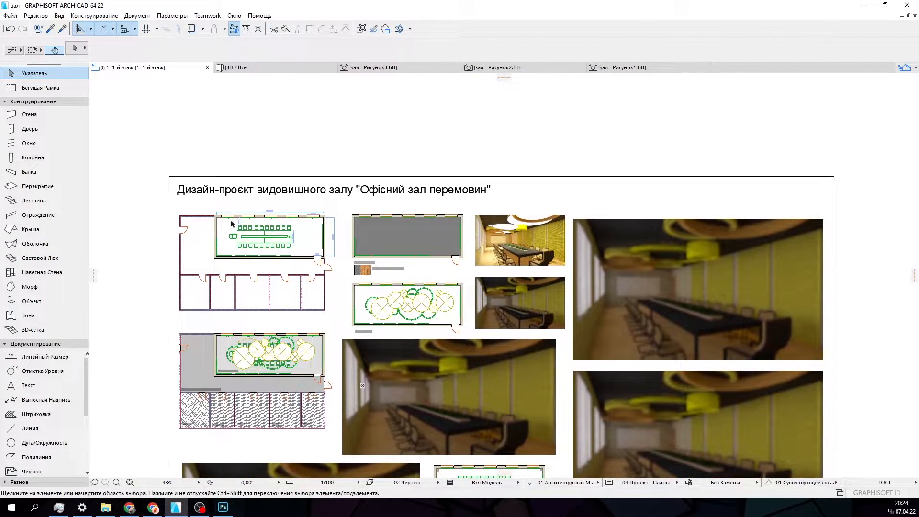
# - Capture the title 'Дизайн-проєкт видовищного залу "Офісний зал перемовин"' in Archicad and paste it into the Photoshop layout
pyautogui.scroll(2, 184, 197)
pyautogui.scroll(1, 206, 186)
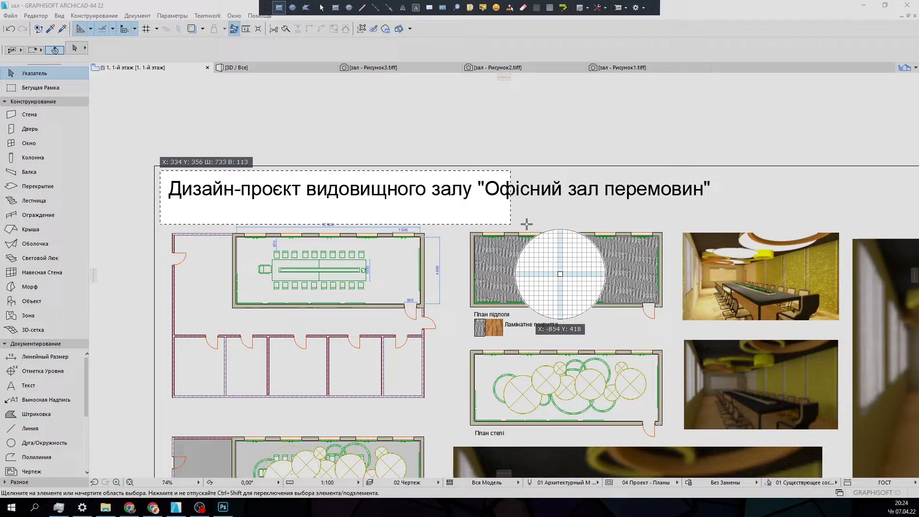
pyautogui.moveTo(526, 224); pyautogui.dragTo(727, 208)
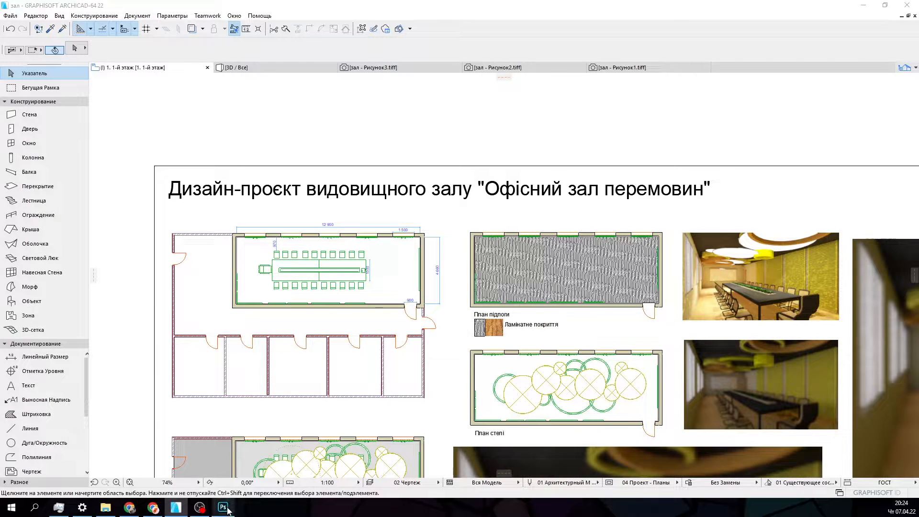
pyautogui.click(223, 507)
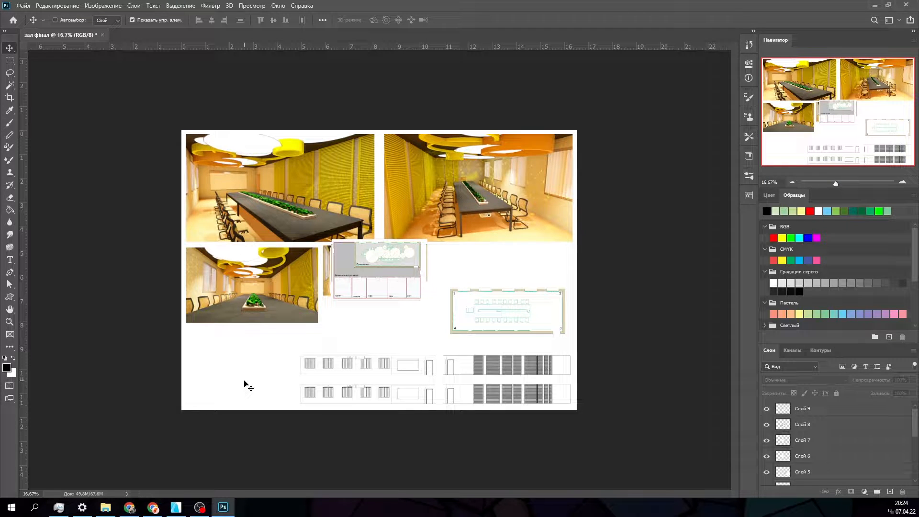
pyautogui.hotkey('ctrl', 'v')
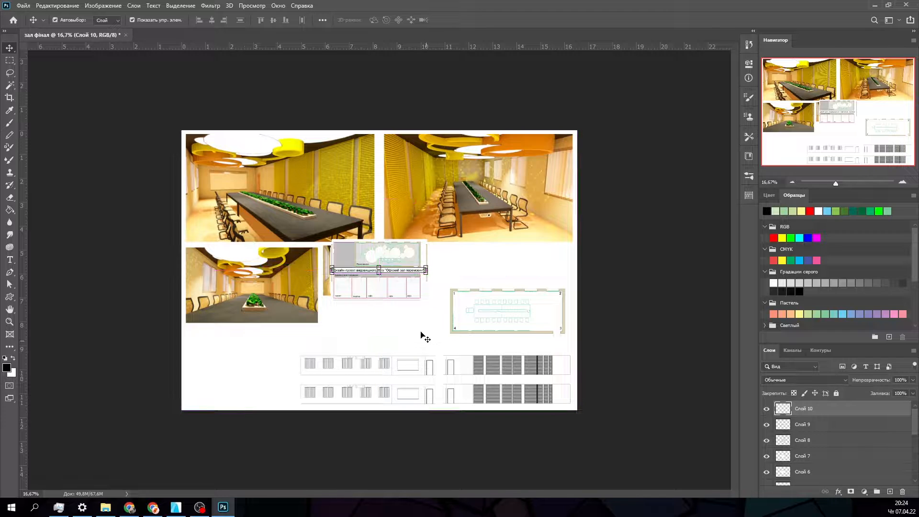
pyautogui.click(427, 328)
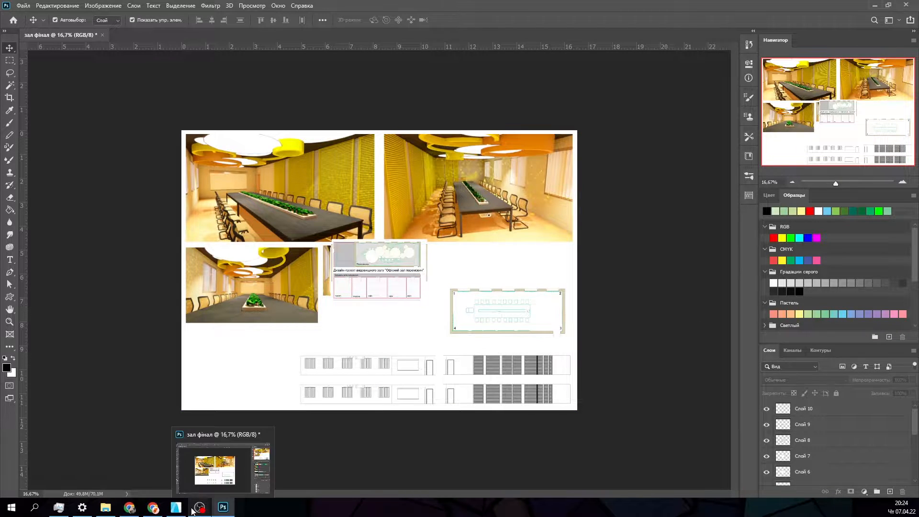
# - Switch back to Archicad, save the project and close the program
pyautogui.click(176, 507)
pyautogui.click(10, 15)
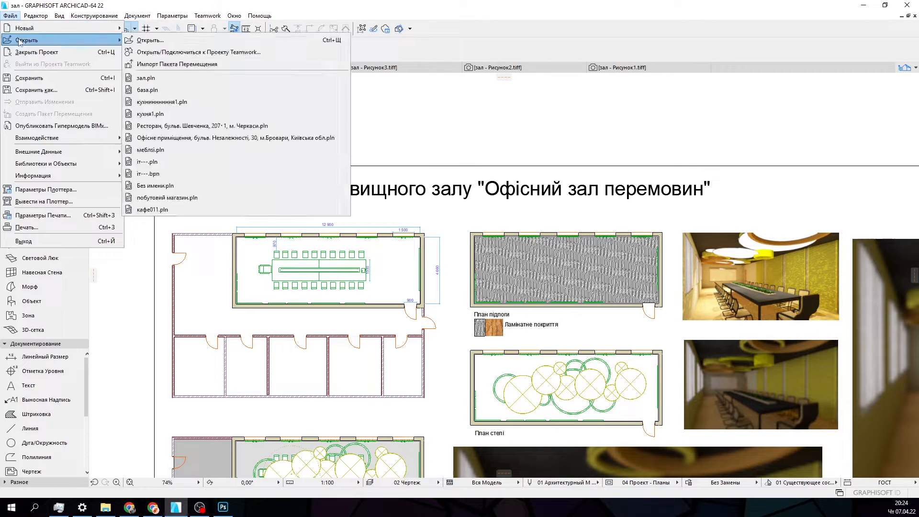
pyautogui.click(48, 78)
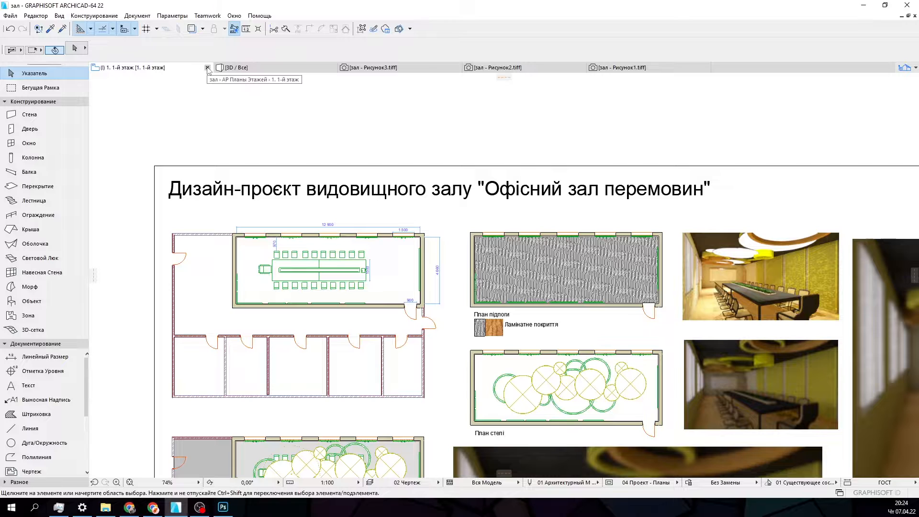
pyautogui.click(902, 2)
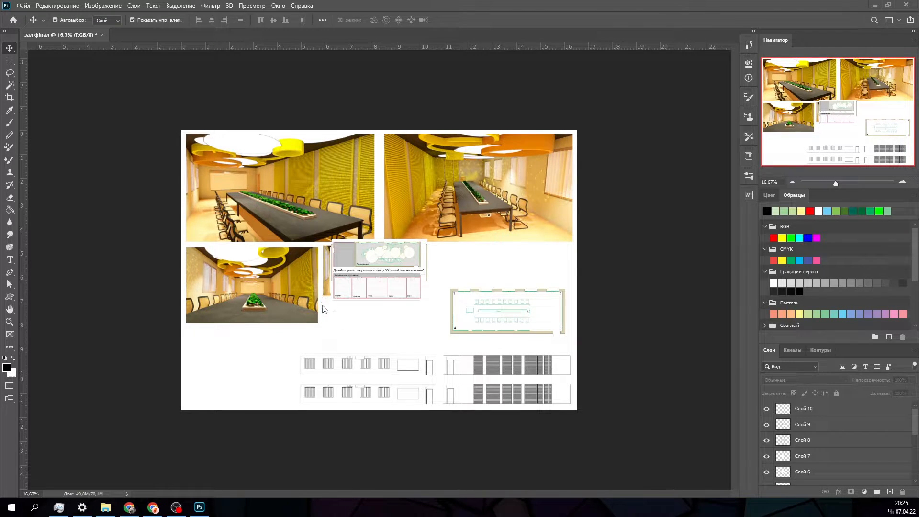
pyautogui.click(286, 334)
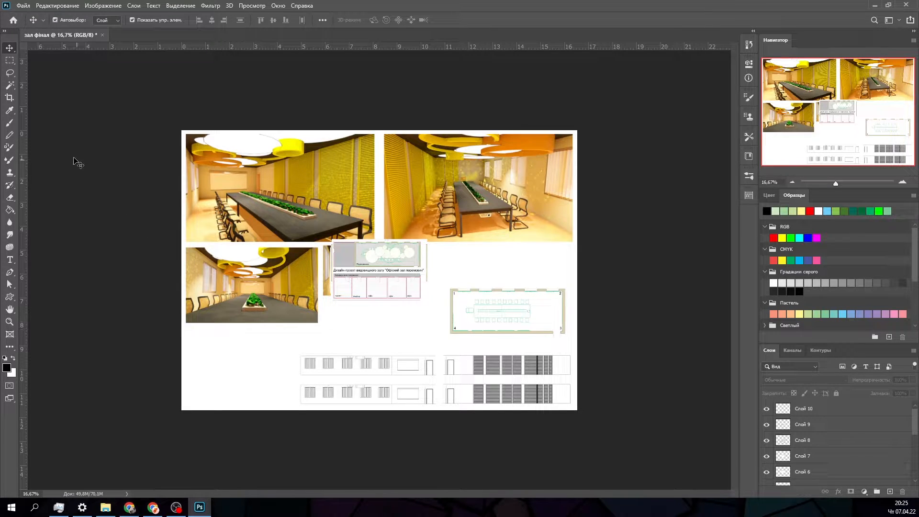
pyautogui.moveTo(365, 359)
pyautogui.mouseDown()
pyautogui.moveTo(349, 343)
pyautogui.moveTo(372, 369)
pyautogui.mouseUp()
pyautogui.click(373, 333)
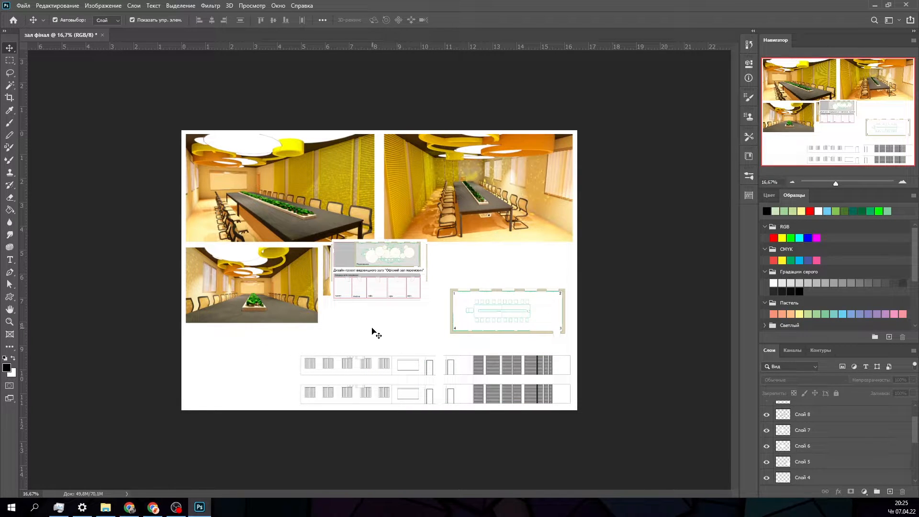
# - Move the pair of windowed wall elevations toward the slatted-wall elevations so that their door sections come close together
pyautogui.keyDown('alt'); pyautogui.scroll(2, 373, 333); pyautogui.keyUp('alt')
pyautogui.keyDown('alt'); pyautogui.scroll(1, 371, 331); pyautogui.keyUp('alt')
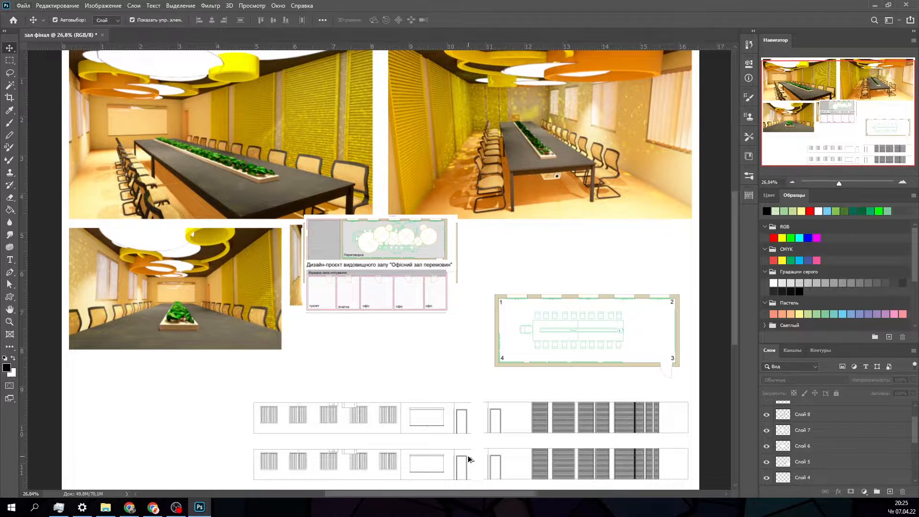
pyautogui.keyDown('alt'); pyautogui.scroll(1, 479, 448); pyautogui.keyUp('alt')
pyautogui.keyDown('alt'); pyautogui.scroll(2, 478, 447); pyautogui.keyUp('alt')
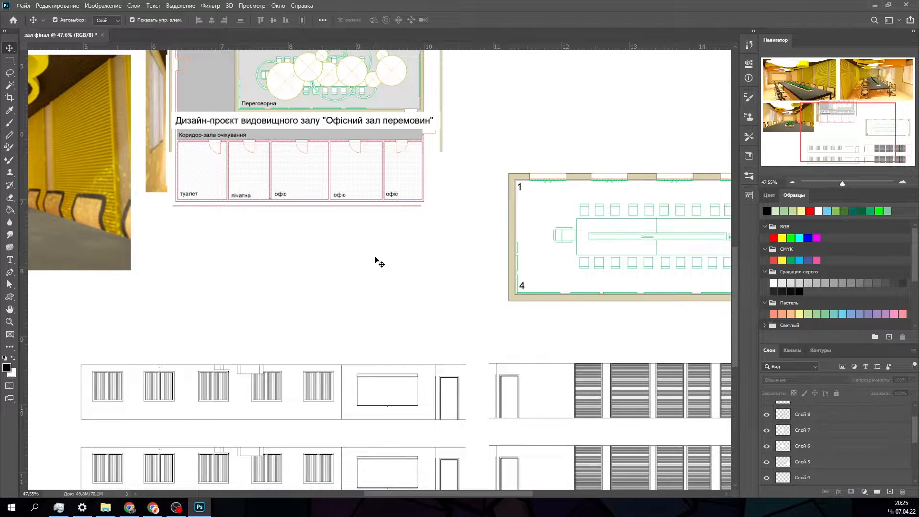
pyautogui.scroll(-3, 412, 310)
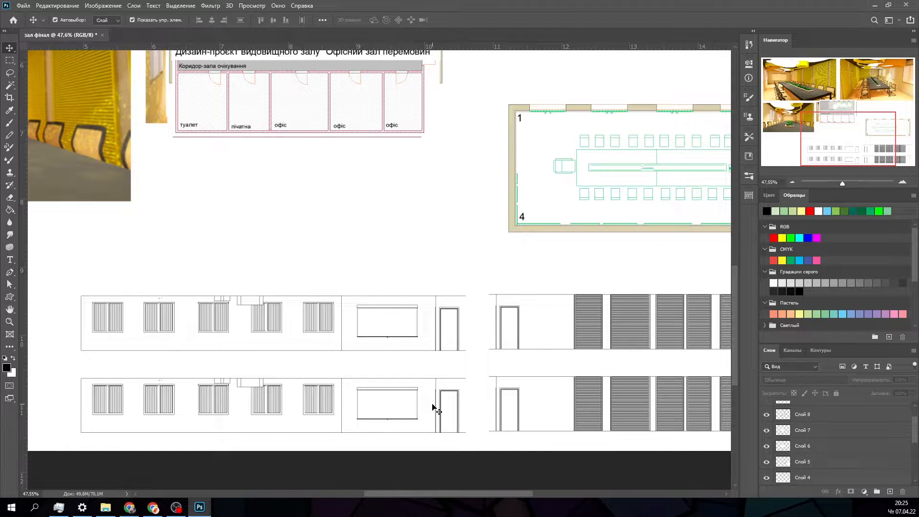
pyautogui.moveTo(483, 495); pyautogui.dragTo(517, 495)
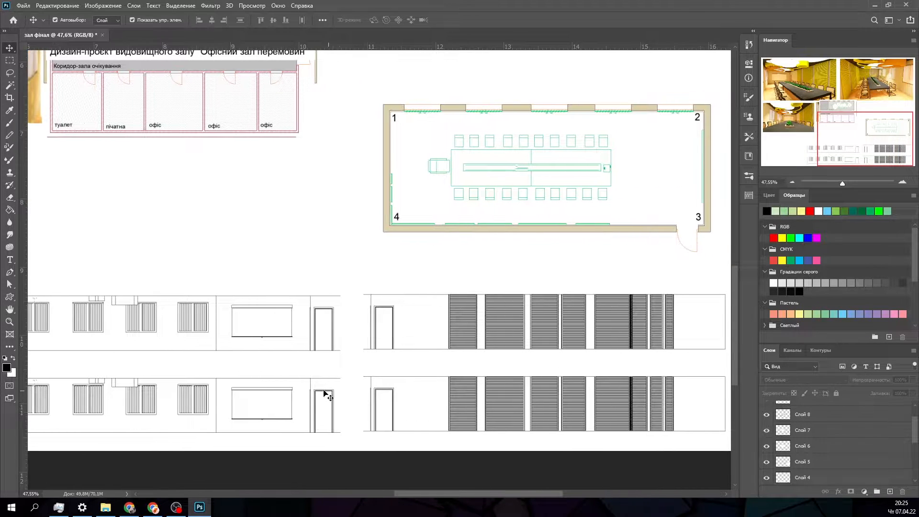
pyautogui.moveTo(282, 391); pyautogui.dragTo(345, 342)
pyautogui.keyDown('alt'); pyautogui.scroll(3, 359, 400); pyautogui.keyUp('alt')
pyautogui.keyDown('alt'); pyautogui.scroll(3, 355, 366); pyautogui.keyUp('alt')
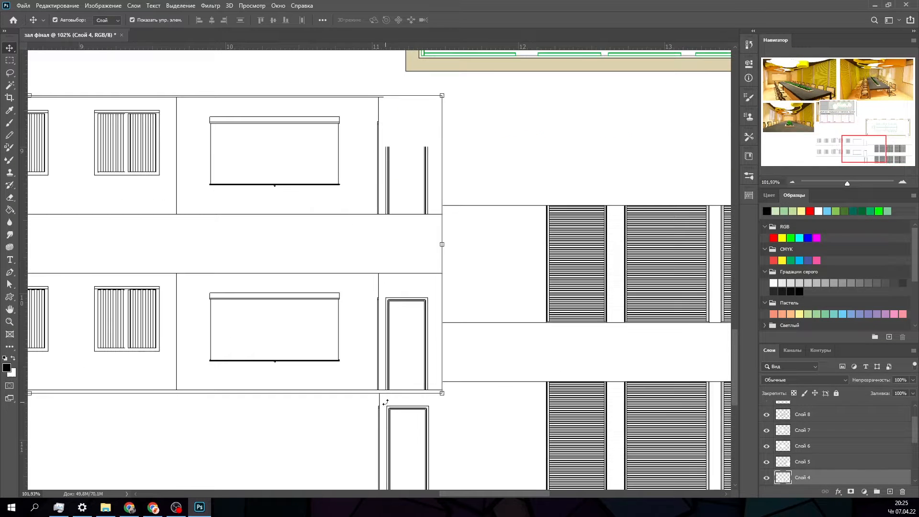
# - Line up the door frames of the windowed elevations horizontally with the matching door frames of the slatted elevations
pyautogui.keyDown('alt'); pyautogui.scroll(2, 429, 412); pyautogui.keyUp('alt')
pyautogui.moveTo(425, 330); pyautogui.dragTo(388, 354)
pyautogui.keyDown('alt'); pyautogui.scroll(6, 404, 381); pyautogui.keyUp('alt')
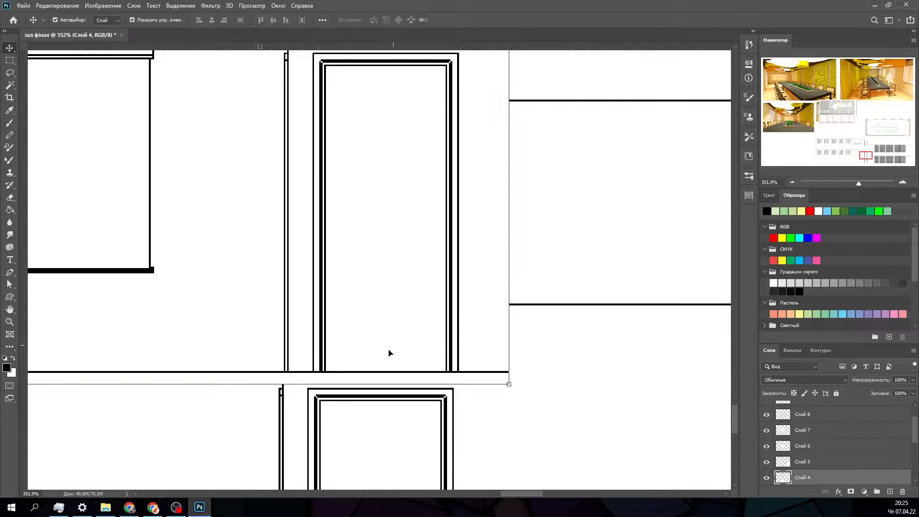
pyautogui.keyDown('alt'); pyautogui.scroll(6, 364, 368); pyautogui.keyUp('alt')
pyautogui.keyDown('alt'); pyautogui.scroll(3, 315, 372); pyautogui.keyUp('alt')
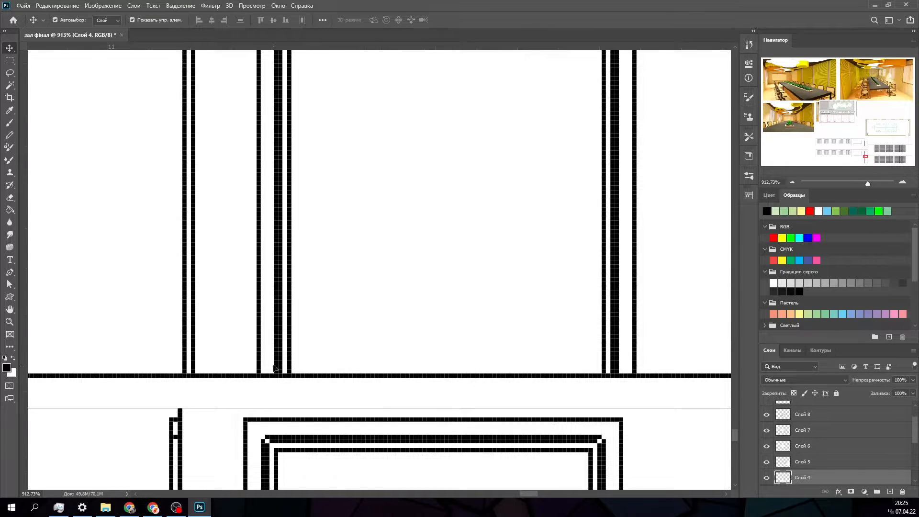
pyautogui.moveTo(274, 367); pyautogui.dragTo(259, 396)
pyautogui.keyDown('alt'); pyautogui.scroll(-3, 258, 394); pyautogui.keyUp('alt')
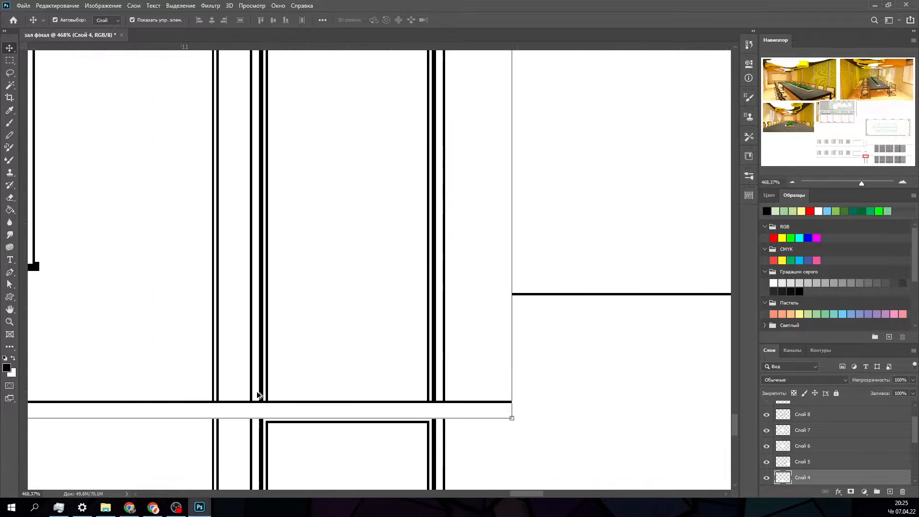
pyautogui.keyDown('alt'); pyautogui.scroll(-6, 258, 395); pyautogui.keyUp('alt')
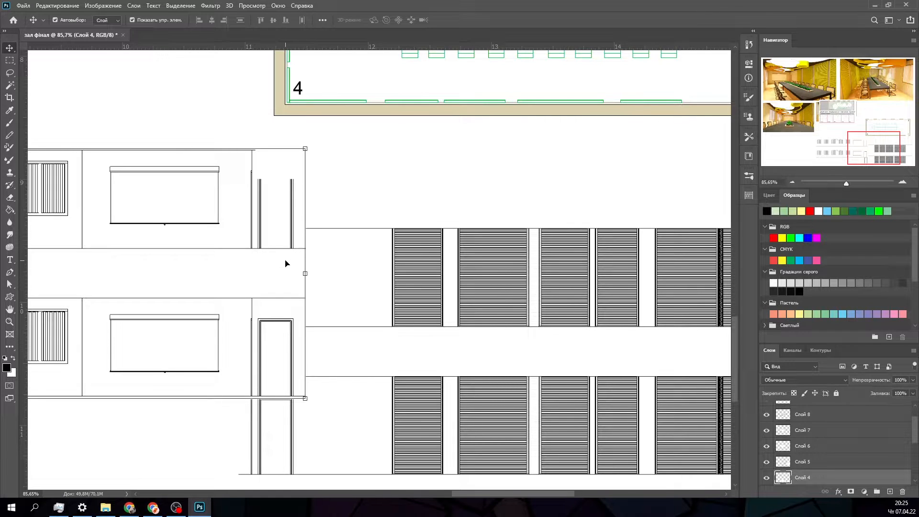
# - Lower the windowed elevations onto the slatted ones and match their ceiling and floor lines exactly
pyautogui.moveTo(274, 235); pyautogui.dragTo(267, 311)
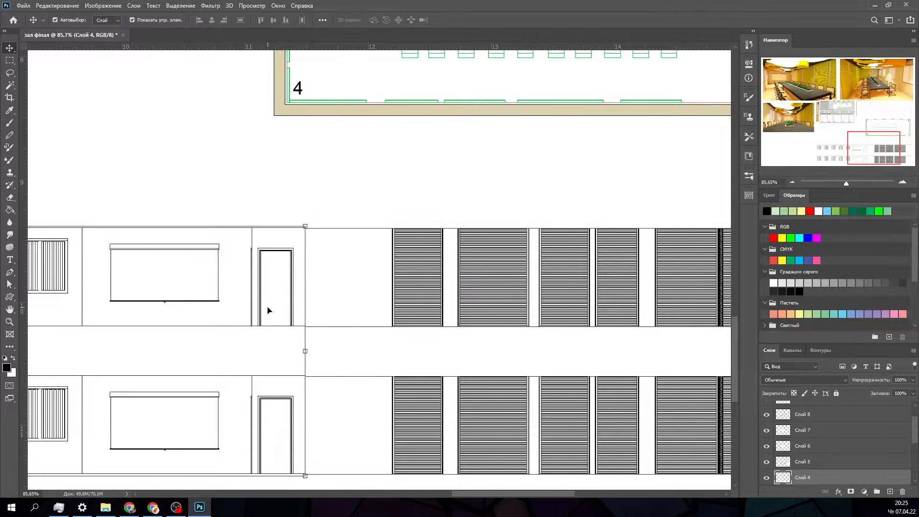
pyautogui.keyDown('alt'); pyautogui.scroll(5, 288, 223); pyautogui.keyUp('alt')
pyautogui.keyDown('alt'); pyautogui.scroll(4, 287, 223); pyautogui.keyUp('alt')
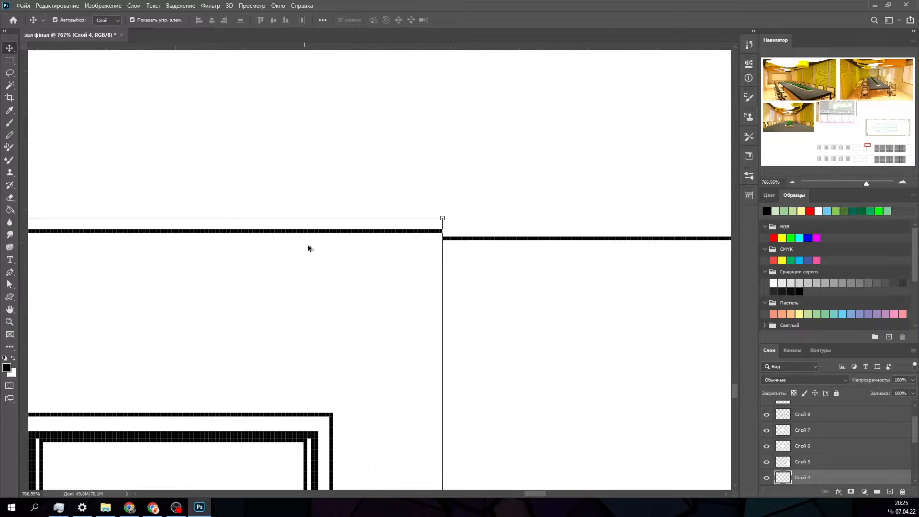
pyautogui.moveTo(307, 244); pyautogui.dragTo(311, 268)
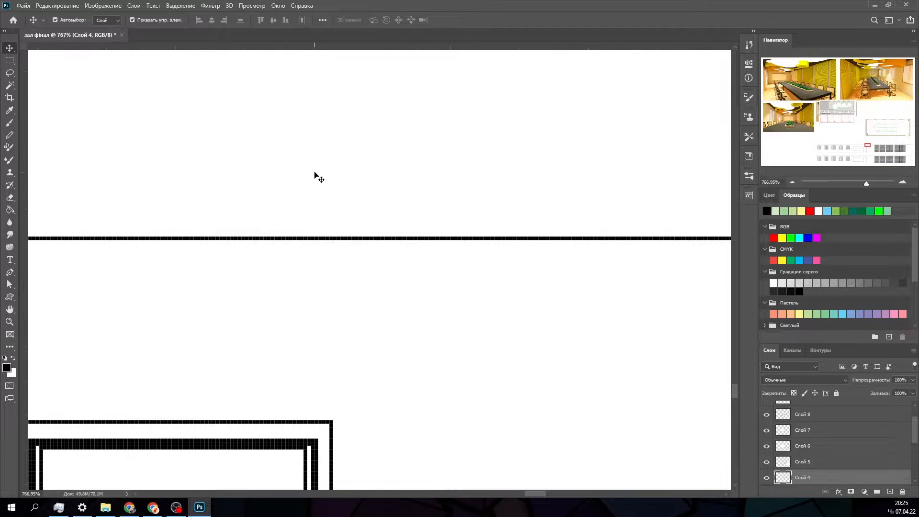
pyautogui.keyDown('alt'); pyautogui.scroll(-5, 311, 177); pyautogui.keyUp('alt')
pyautogui.keyDown('alt'); pyautogui.scroll(-8, 309, 186); pyautogui.keyUp('alt')
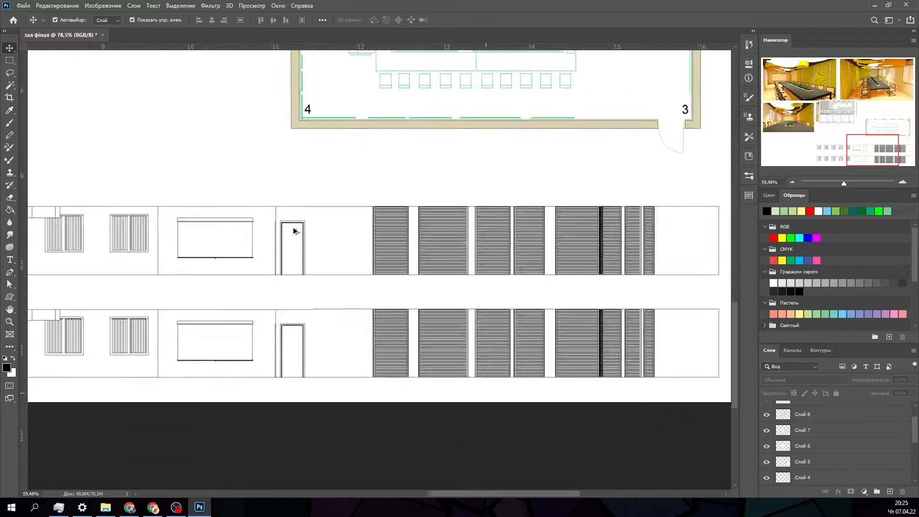
# - Select both wall elevation layers, "Слой 3" and "Слой 4", merge them into one layer and deselect it
pyautogui.moveTo(206, 191); pyautogui.dragTo(257, 192)
pyautogui.moveTo(221, 306); pyautogui.dragTo(328, 284)
pyautogui.rightClick(329, 283)
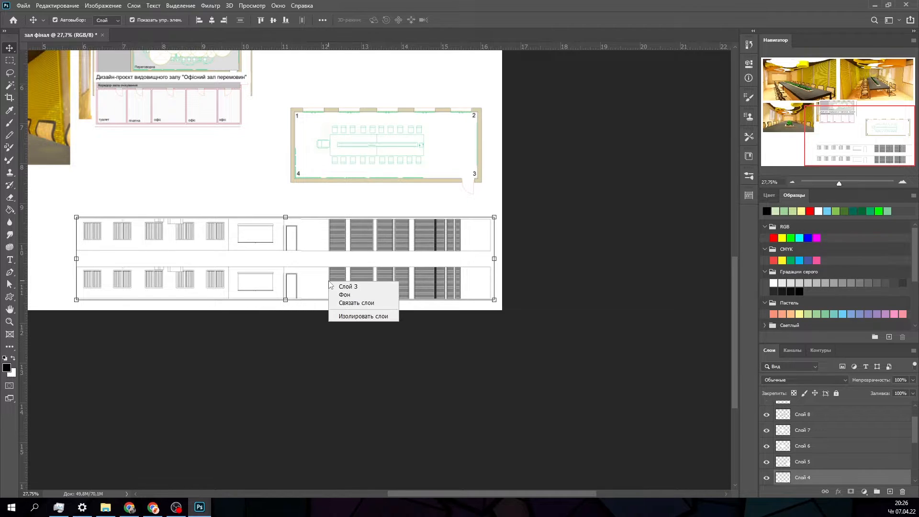
pyautogui.rightClick(280, 272)
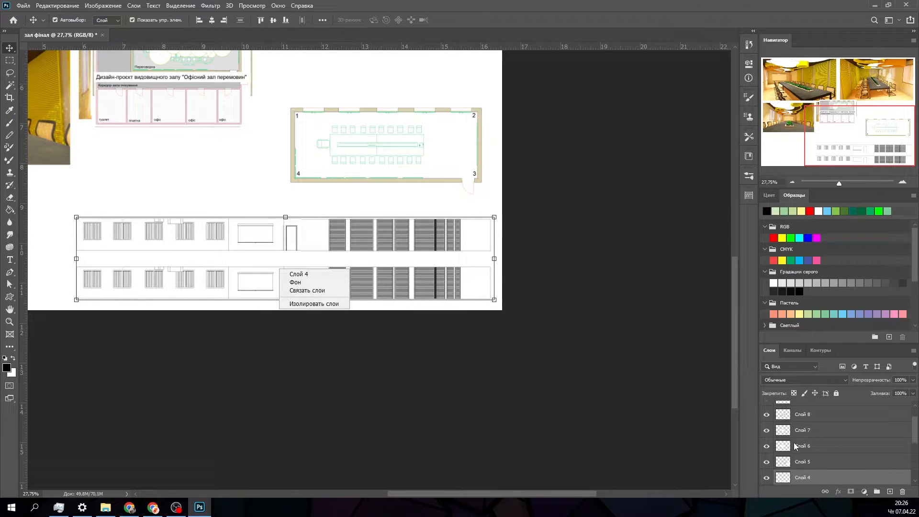
pyautogui.click(914, 440)
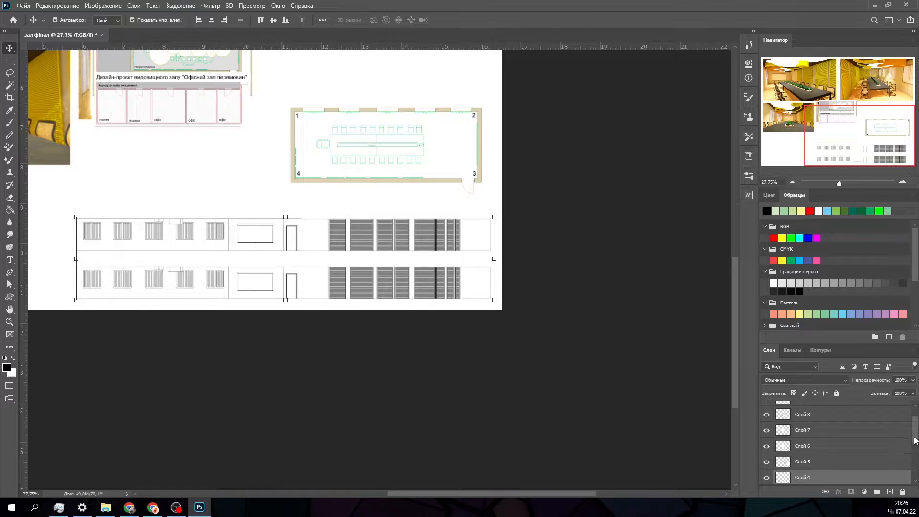
pyautogui.scroll(-3, 883, 436)
pyautogui.rightClick(808, 436)
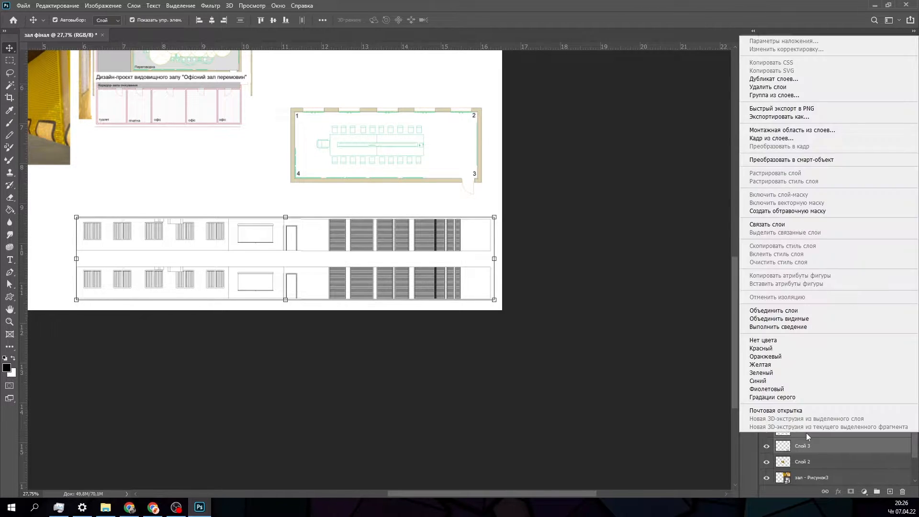
pyautogui.click(785, 311)
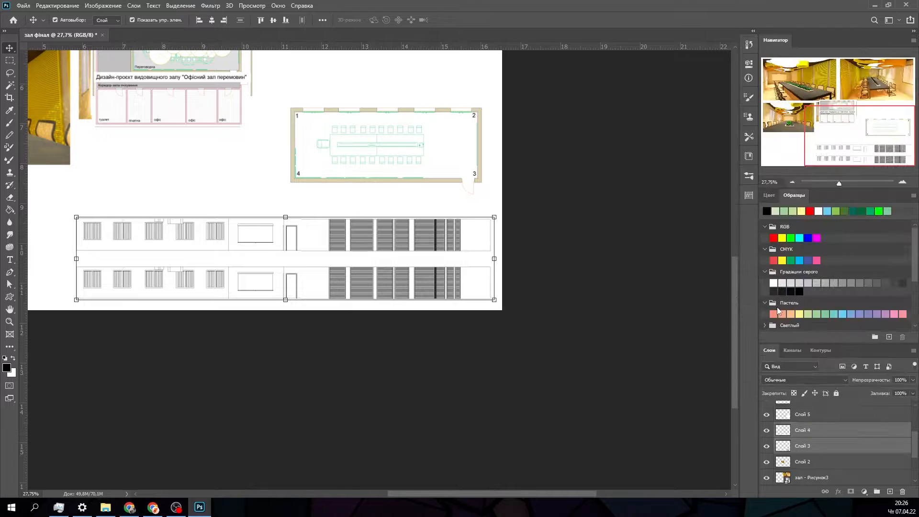
pyautogui.click(218, 187)
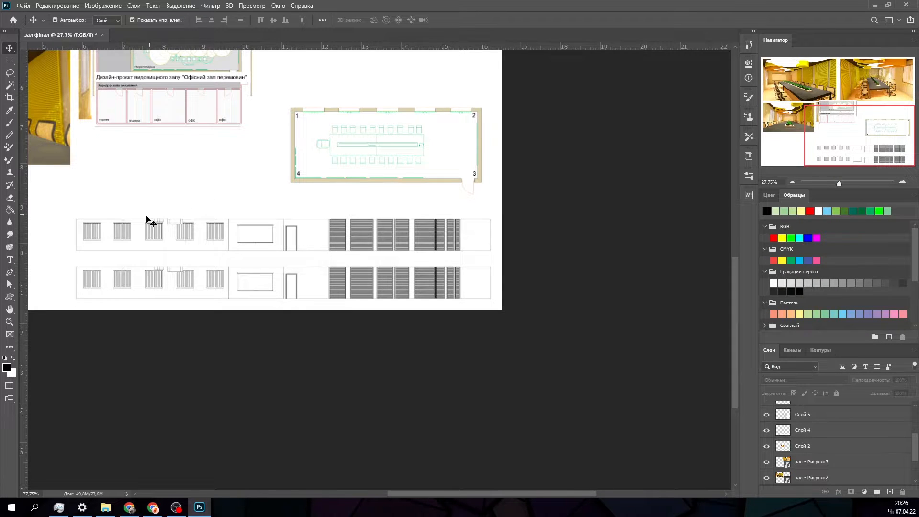
# - Examine the windows, doors and slatted panels of the merged wall elevations up close
pyautogui.keyDown('alt'); pyautogui.scroll(6, 147, 218); pyautogui.keyUp('alt')
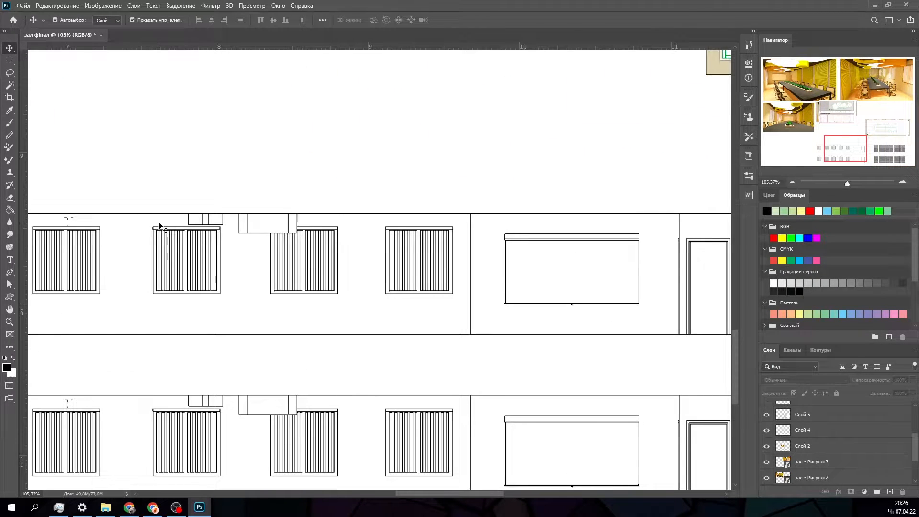
pyautogui.keyDown('alt'); pyautogui.scroll(-3, 163, 237); pyautogui.keyUp('alt')
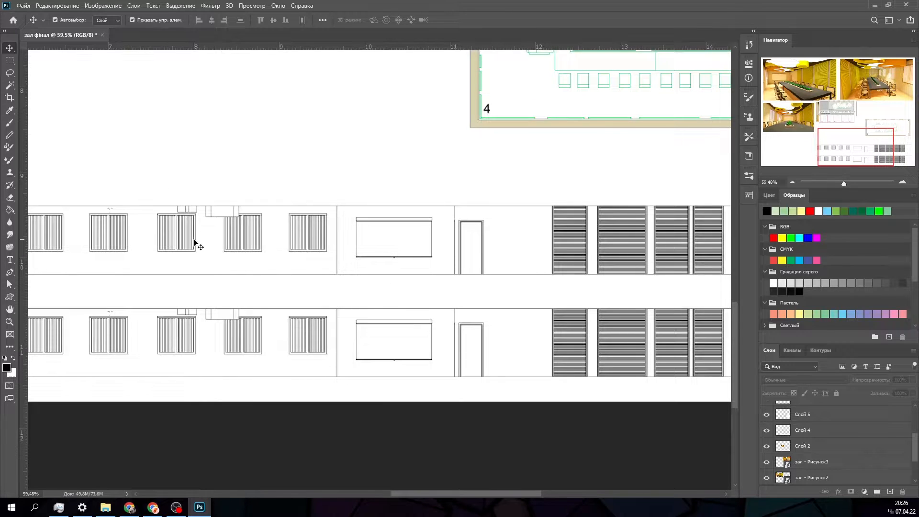
pyautogui.keyDown('alt'); pyautogui.scroll(-3, 213, 245); pyautogui.keyUp('alt')
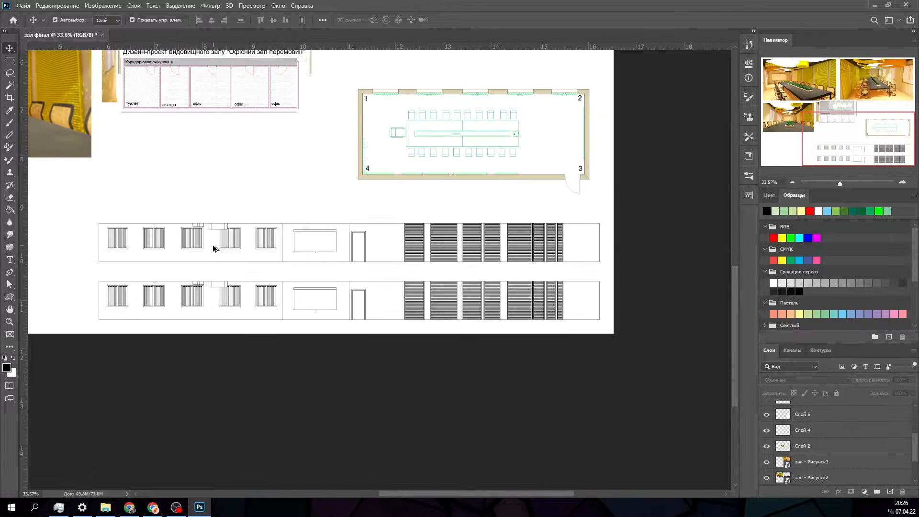
pyautogui.keyDown('alt'); pyautogui.scroll(3, 201, 245); pyautogui.keyUp('alt')
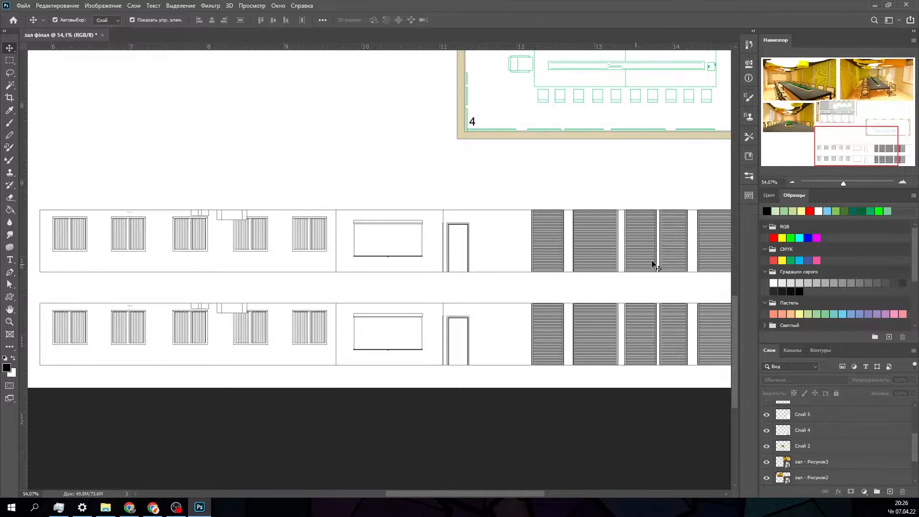
pyautogui.keyDown('alt'); pyautogui.scroll(8, 584, 229); pyautogui.keyUp('alt')
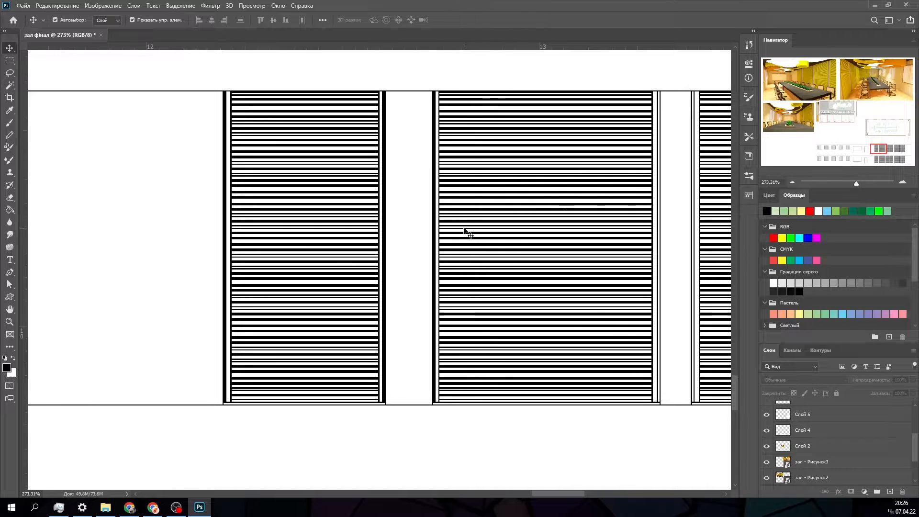
pyautogui.keyDown('alt'); pyautogui.scroll(-10, 464, 232); pyautogui.keyUp('alt')
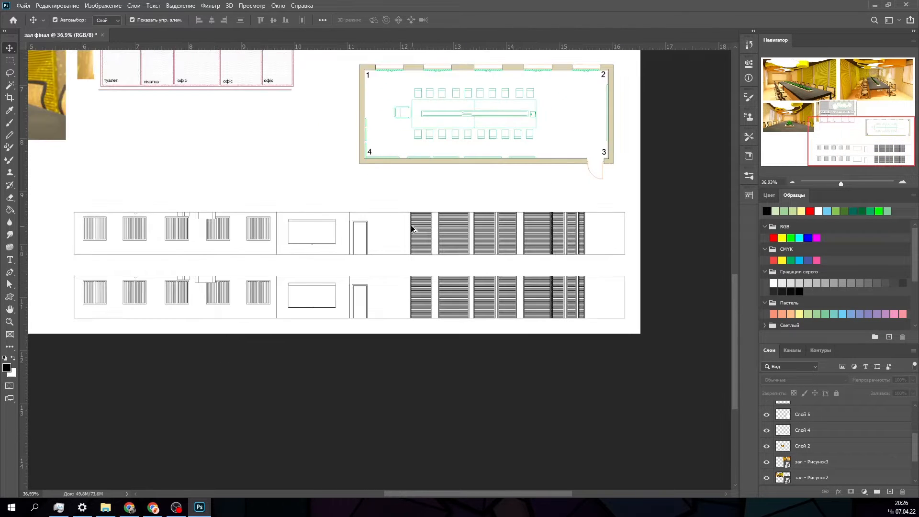
# - Spread the stacked plans and the project title apart across the sheet so each drawing can be placed separately
pyautogui.keyDown('alt'); pyautogui.scroll(-1, 413, 229); pyautogui.keyUp('alt')
pyautogui.keyDown('alt'); pyautogui.scroll(-2, 346, 220); pyautogui.keyUp('alt')
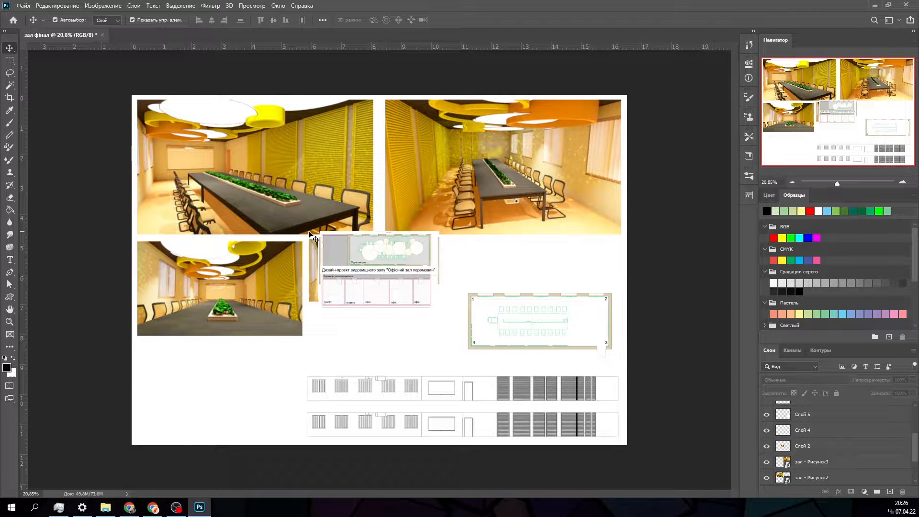
pyautogui.moveTo(353, 253); pyautogui.dragTo(192, 384)
pyautogui.moveTo(360, 262); pyautogui.dragTo(359, 324)
pyautogui.moveTo(403, 260); pyautogui.dragTo(538, 302)
pyautogui.moveTo(373, 251); pyautogui.dragTo(450, 335)
pyautogui.moveTo(393, 274); pyautogui.dragTo(239, 129)
pyautogui.moveTo(320, 266)
pyautogui.mouseDown()
pyautogui.moveTo(311, 250)
pyautogui.moveTo(329, 253)
pyautogui.mouseUp()
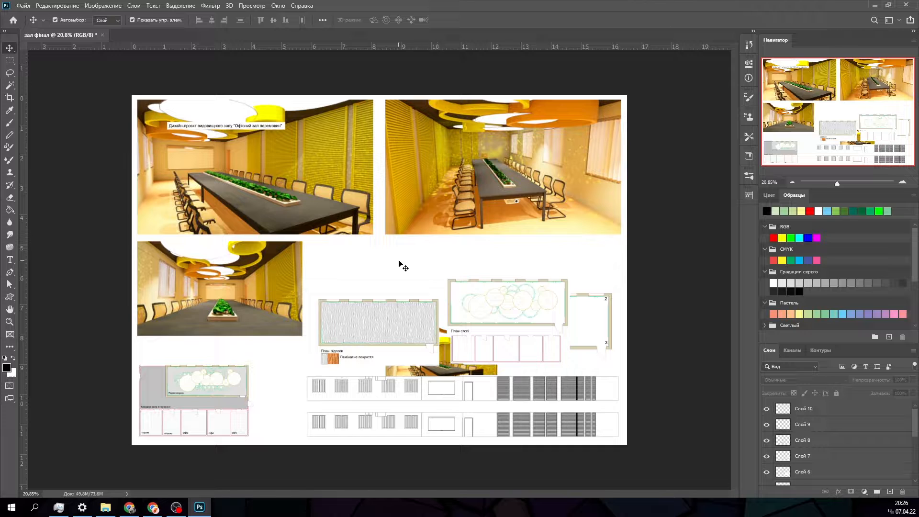
# - Lower the three large renders together and enlarge the project title in the space above them
pyautogui.moveTo(410, 269); pyautogui.dragTo(265, 202)
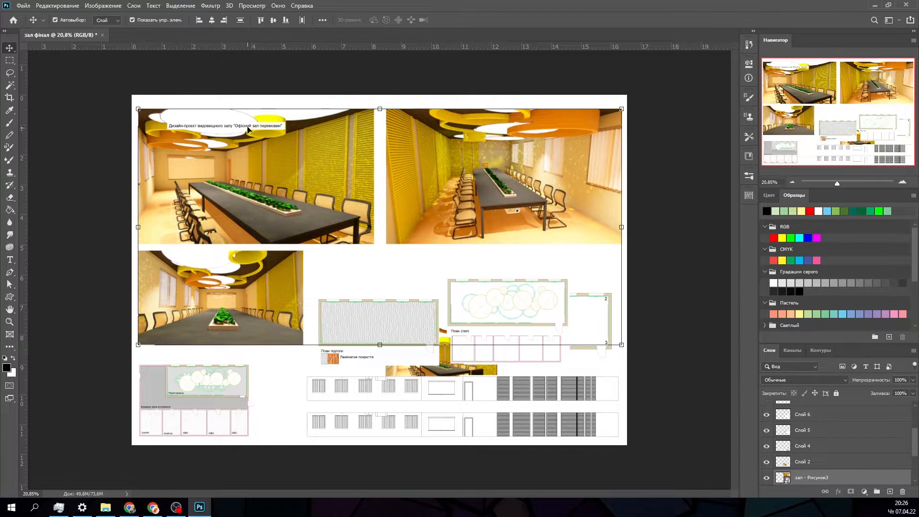
pyautogui.moveTo(248, 129); pyautogui.dragTo(382, 120)
pyautogui.hotkey('ctrl', 't')
pyautogui.click(527, 20)
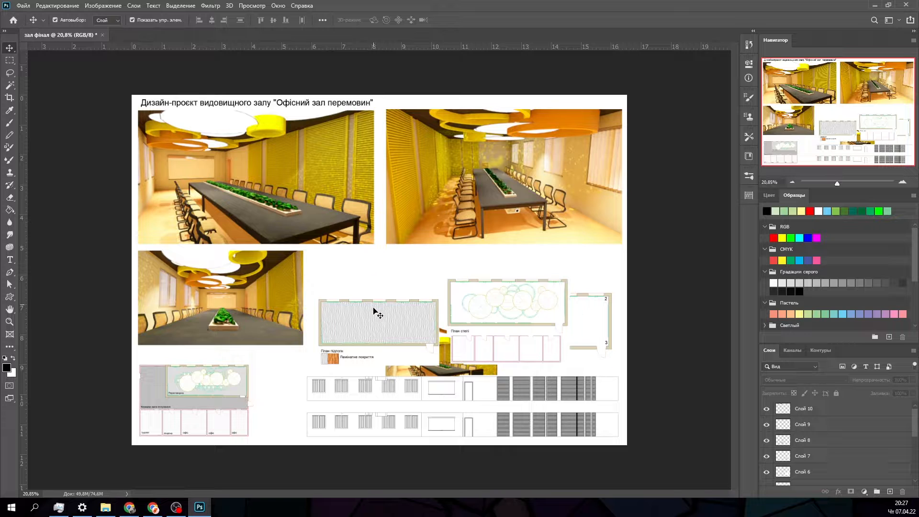
# - Try the floor plan beside the third render with the ceiling plan beneath it, moving the office plan and small render out of the way
pyautogui.moveTo(377, 315); pyautogui.dragTo(358, 283)
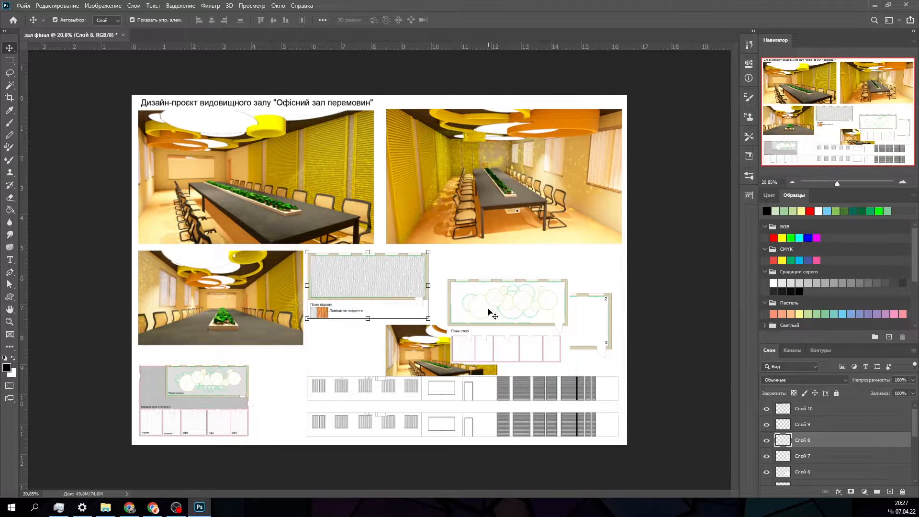
pyautogui.moveTo(490, 311); pyautogui.dragTo(475, 286)
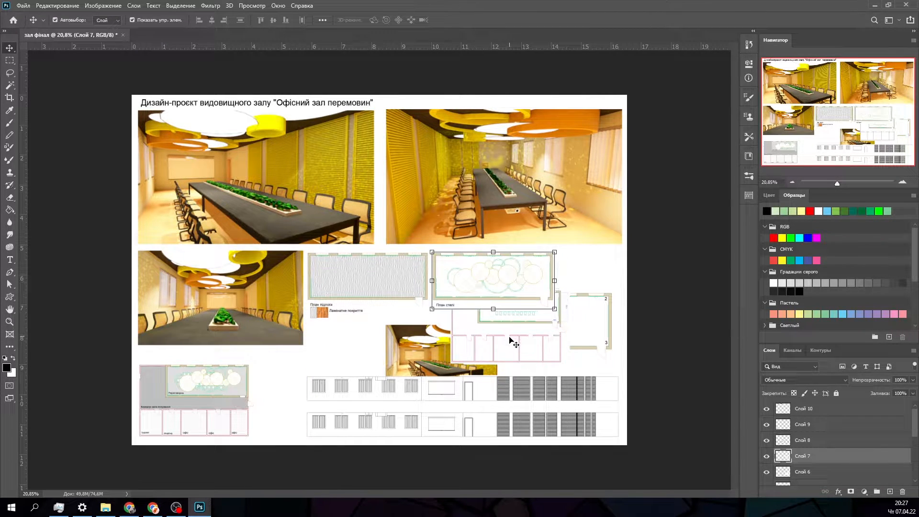
pyautogui.moveTo(511, 339); pyautogui.dragTo(548, 403)
pyautogui.moveTo(419, 353); pyautogui.dragTo(424, 399)
pyautogui.moveTo(474, 278); pyautogui.dragTo(352, 347)
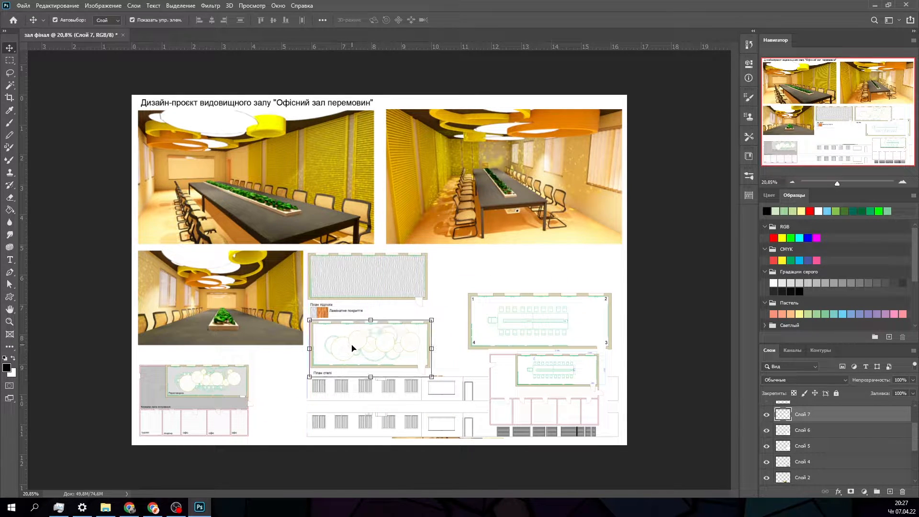
pyautogui.moveTo(533, 392); pyautogui.dragTo(542, 314)
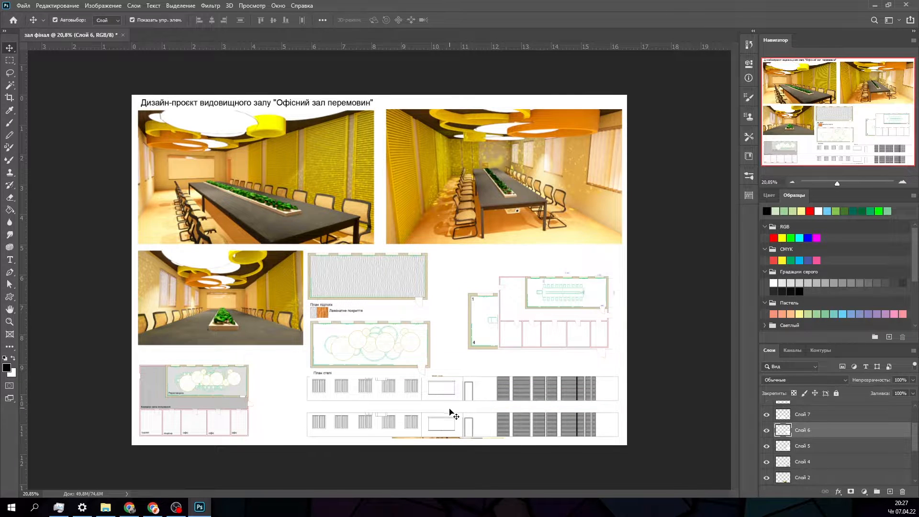
# - Shift the wall elevations slightly left along the sheet's lower edge and move the small render up beneath the second render
pyautogui.moveTo(451, 408); pyautogui.dragTo(434, 371)
pyautogui.moveTo(451, 427); pyautogui.dragTo(445, 277)
pyautogui.moveTo(460, 379); pyautogui.dragTo(469, 416)
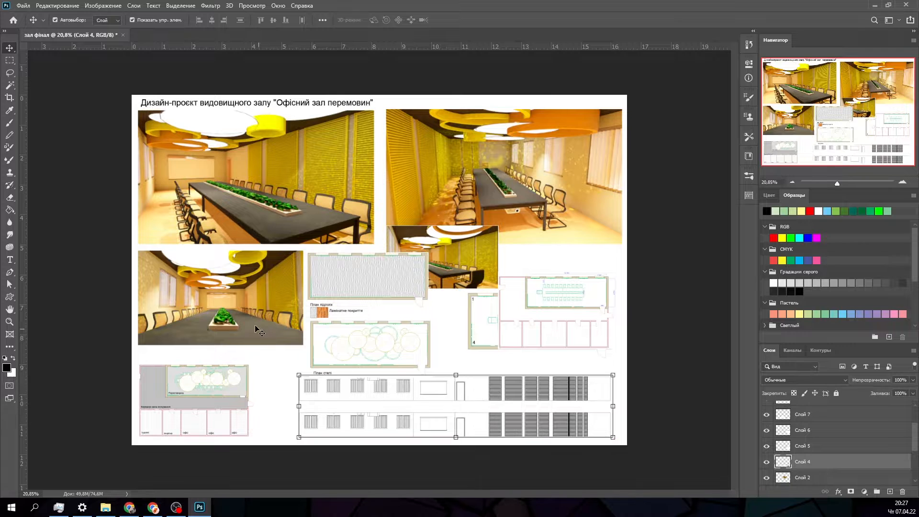
# - Regroup the dimensioned office plan, numbered room plan and shaded corridor plan on the right half of the sheet
pyautogui.keyDown('shift'); pyautogui.click(255, 265); pyautogui.keyUp('shift')
pyautogui.keyDown('shift'); pyautogui.click(268, 220); pyautogui.keyUp('shift')
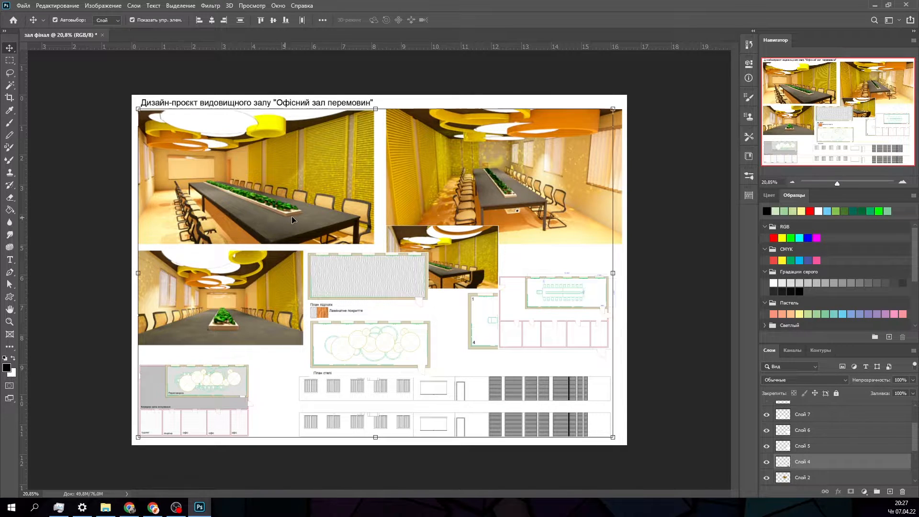
pyautogui.keyDown('shift'); pyautogui.click(423, 204); pyautogui.keyUp('shift')
pyautogui.moveTo(551, 334); pyautogui.dragTo(316, 368)
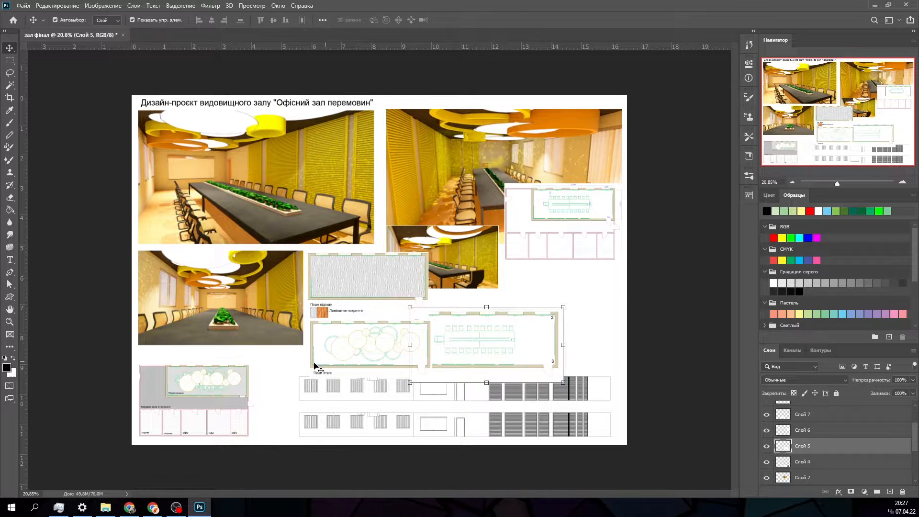
pyautogui.moveTo(220, 422); pyautogui.dragTo(569, 312)
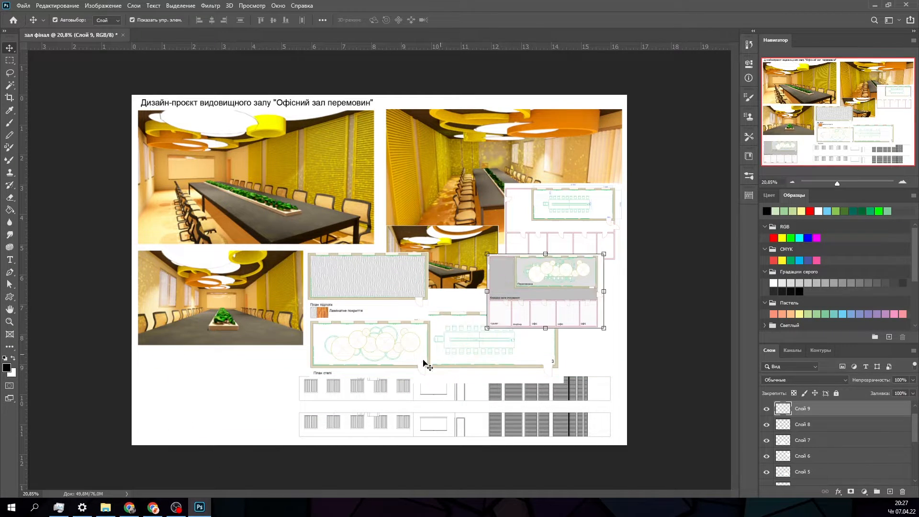
# - Place the ceiling plan in the sheet's lower-left corner with the floor plan above it, and shift the third render right
pyautogui.moveTo(385, 340); pyautogui.dragTo(212, 403)
pyautogui.moveTo(343, 299); pyautogui.dragTo(185, 353)
pyautogui.click(232, 283)
pyautogui.moveTo(232, 282); pyautogui.dragTo(339, 274)
# - Select the two upper renders and scale them down together proportionally to 73.88%
pyautogui.click(308, 224)
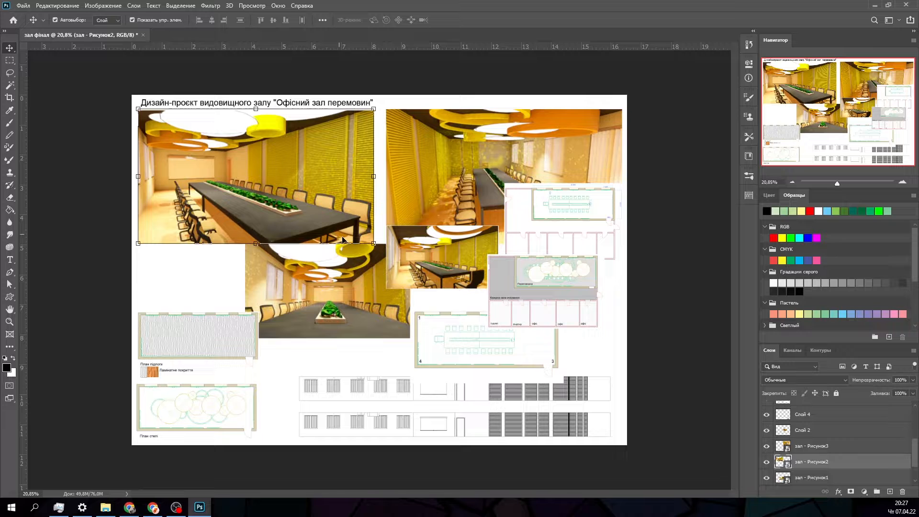
pyautogui.keyDown('shift'); pyautogui.click(353, 273); pyautogui.keyUp('shift')
pyautogui.keyDown('shift'); pyautogui.click(420, 242); pyautogui.keyUp('shift')
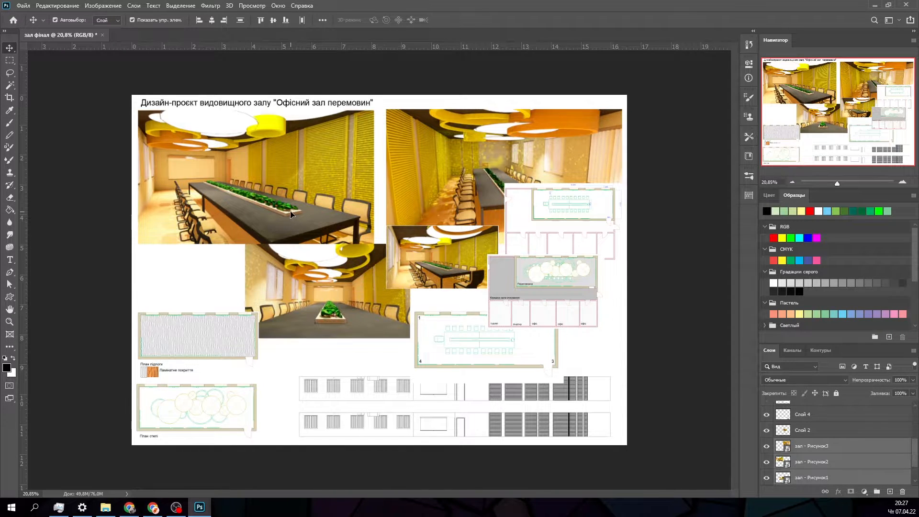
pyautogui.click(285, 354)
pyautogui.click(303, 204)
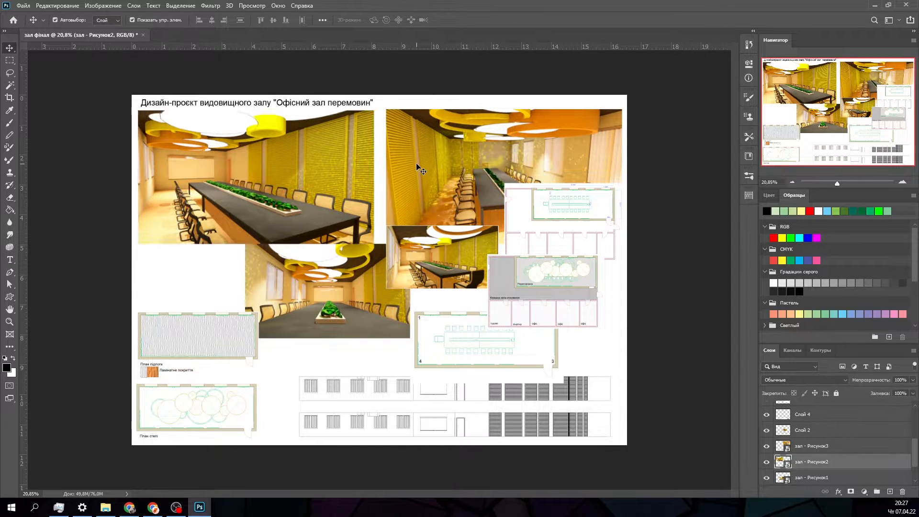
pyautogui.keyDown('shift'); pyautogui.click(484, 181); pyautogui.keyUp('shift')
pyautogui.moveTo(624, 245); pyautogui.dragTo(508, 171)
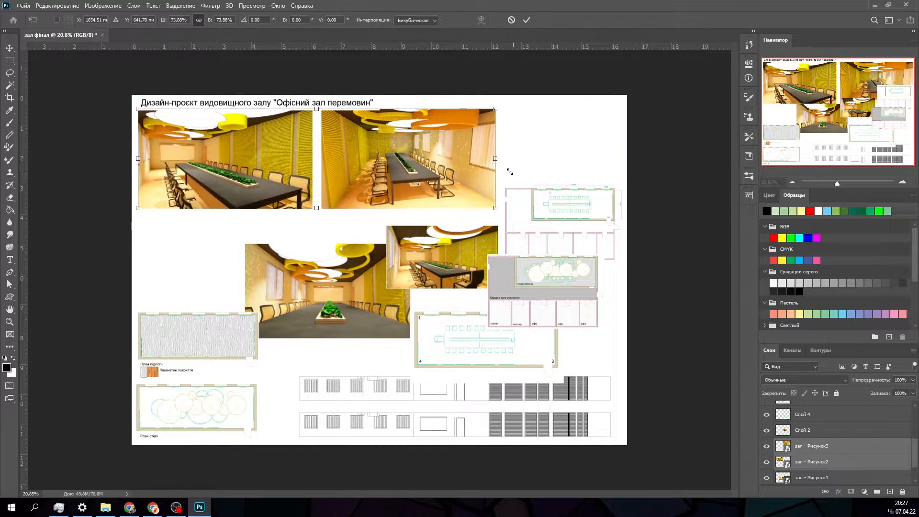
pyautogui.click(527, 20)
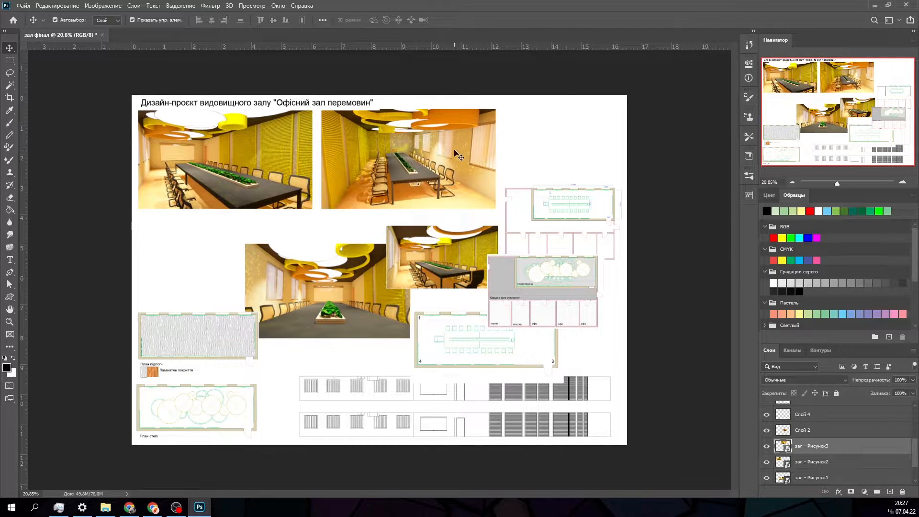
# - Bring the second render closer to the first, and place the third render and the small render side by side beneath them
pyautogui.moveTo(458, 153); pyautogui.dragTo(453, 148)
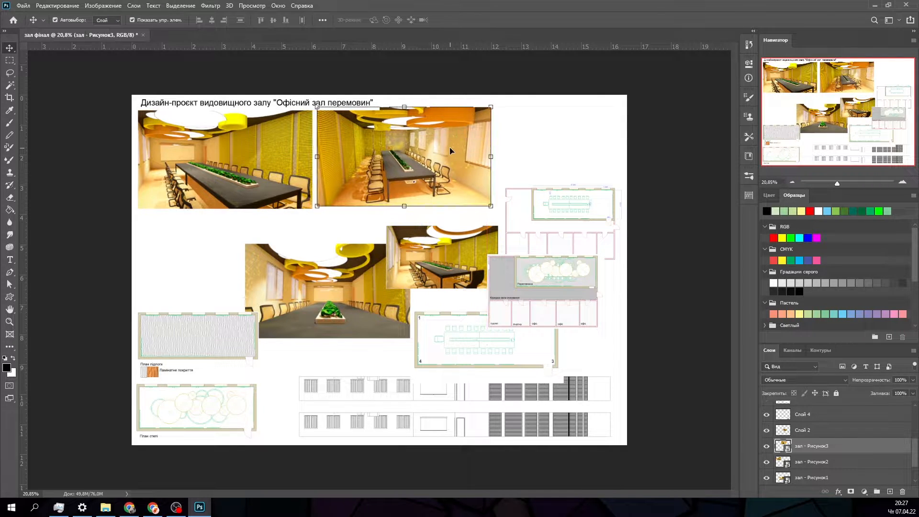
pyautogui.moveTo(327, 278); pyautogui.dragTo(226, 248)
pyautogui.moveTo(440, 249); pyautogui.dragTo(363, 237)
# - Stack the dimensioned office plan, the shaded corridor plan and the numbered room plan in a column to the right of the renders
pyautogui.moveTo(549, 220); pyautogui.dragTo(549, 138)
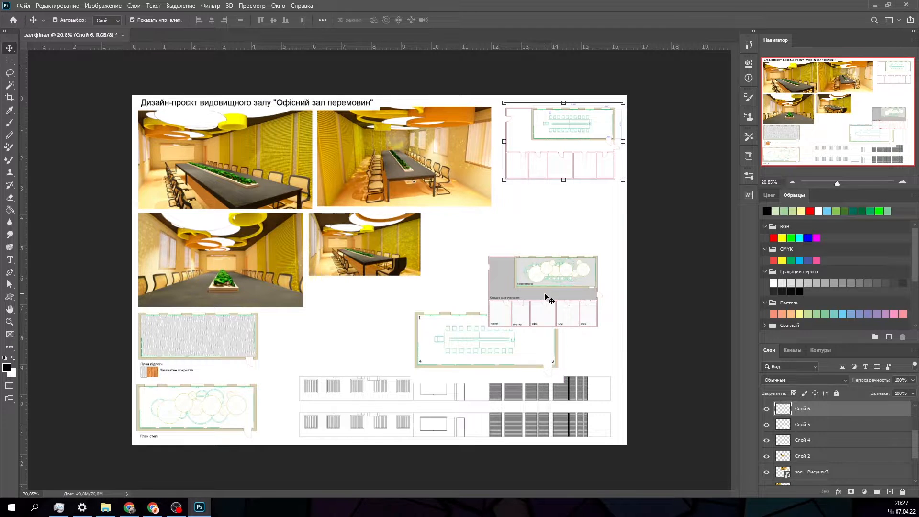
pyautogui.moveTo(544, 297); pyautogui.dragTo(562, 233)
pyautogui.moveTo(562, 228); pyautogui.dragTo(564, 230)
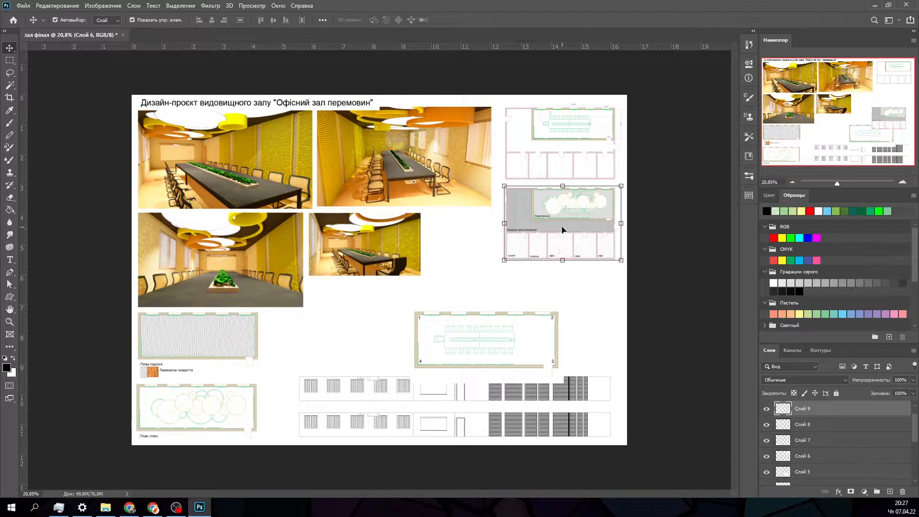
pyautogui.moveTo(509, 348); pyautogui.dragTo(558, 332)
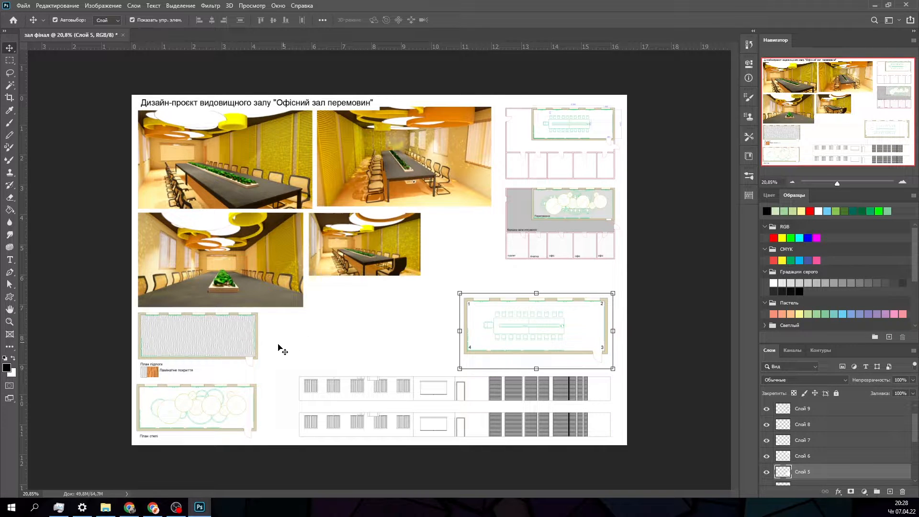
# - Move the numbered room plan into the lower-left corner beside the elevations and rearrange the floor and ceiling plans above that row
pyautogui.moveTo(236, 349); pyautogui.dragTo(417, 283)
pyautogui.moveTo(215, 400); pyautogui.dragTo(348, 251)
pyautogui.moveTo(502, 329); pyautogui.dragTo(238, 402)
pyautogui.click(219, 345)
pyautogui.click(257, 327)
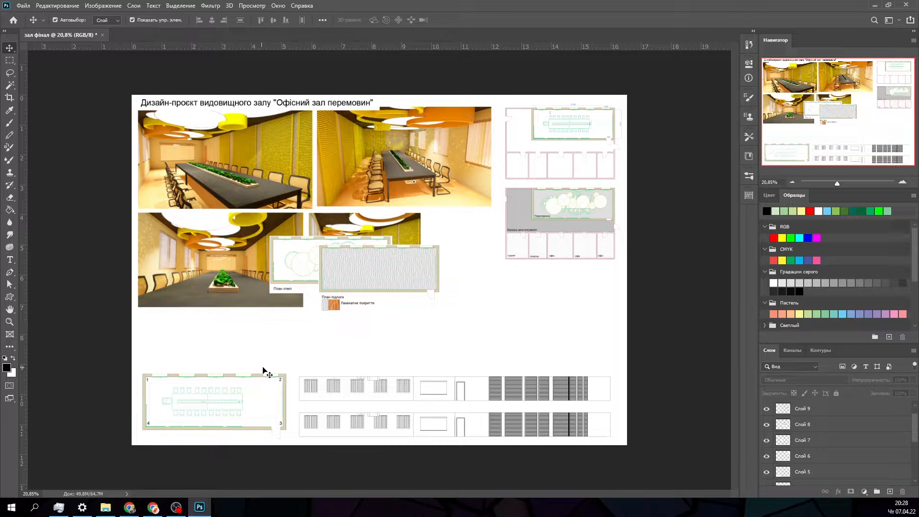
pyautogui.moveTo(359, 290); pyautogui.dragTo(193, 352)
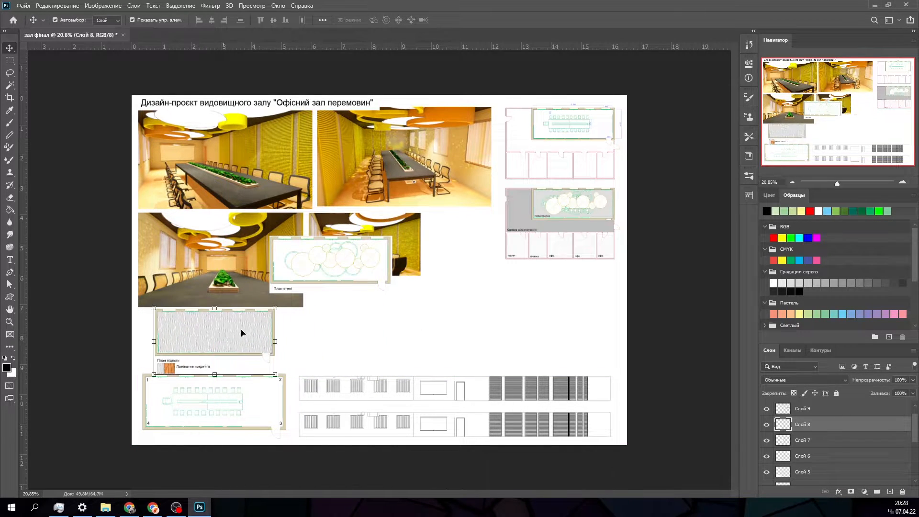
pyautogui.moveTo(287, 277); pyautogui.dragTo(316, 364)
# - Place the small render beneath the shaded corridor plan and enlarge it slightly to fill the column's width
pyautogui.moveTo(378, 239); pyautogui.dragTo(573, 294)
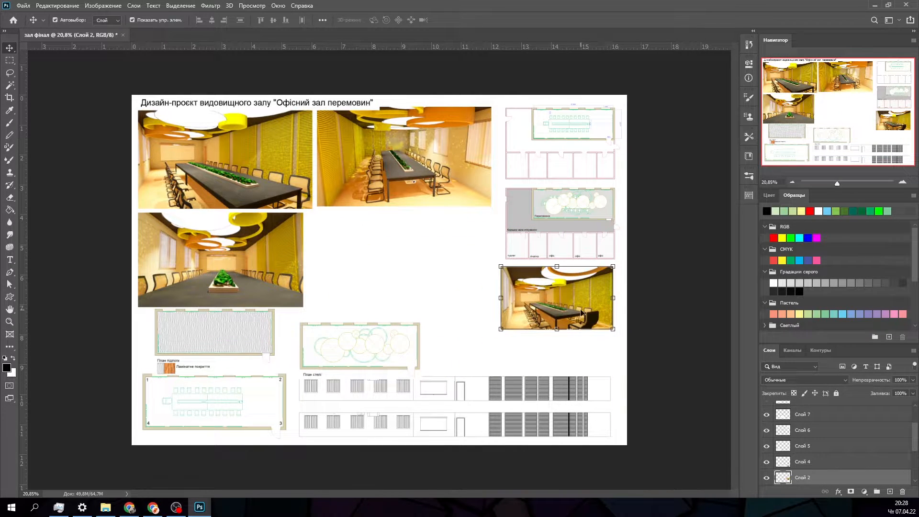
pyautogui.moveTo(613, 329); pyautogui.dragTo(620, 334)
pyautogui.click(528, 20)
# - Move the third render towards the second and stack the floor plan above the ceiling plan beneath the first render
pyautogui.moveTo(299, 241); pyautogui.dragTo(496, 260)
pyautogui.moveTo(223, 307); pyautogui.dragTo(212, 221)
pyautogui.moveTo(307, 333); pyautogui.dragTo(146, 293)
# - Align the third render beneath the second one and enlarge it to 134.94% to fill the space beside the floor and ceiling plans
pyautogui.moveTo(404, 287); pyautogui.dragTo(395, 268)
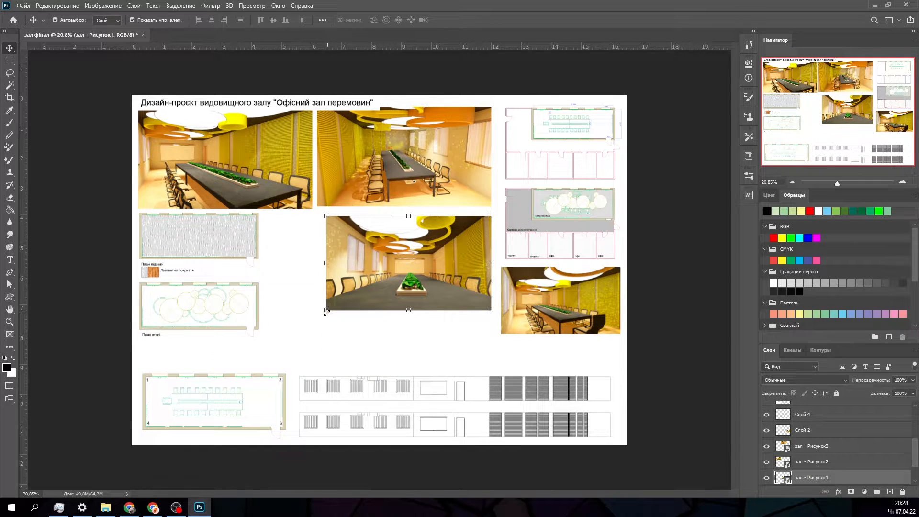
pyautogui.moveTo(327, 310); pyautogui.dragTo(255, 336)
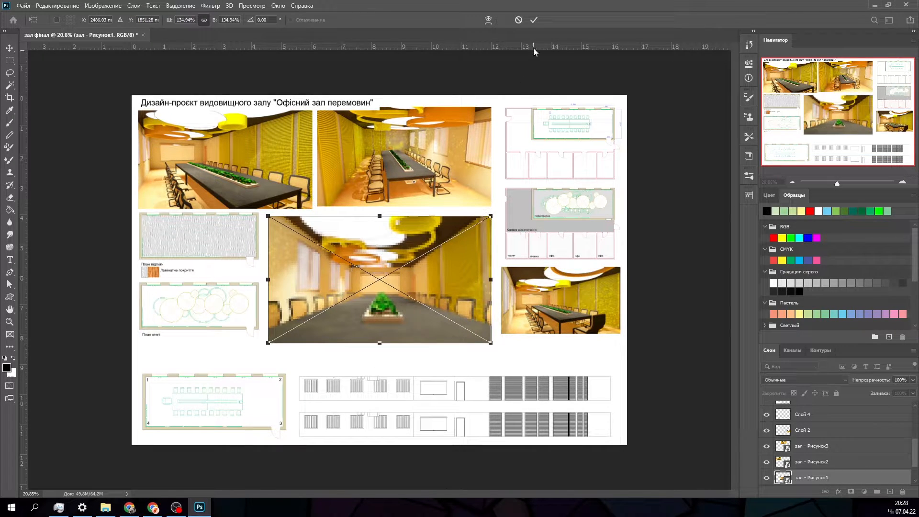
pyautogui.click(534, 20)
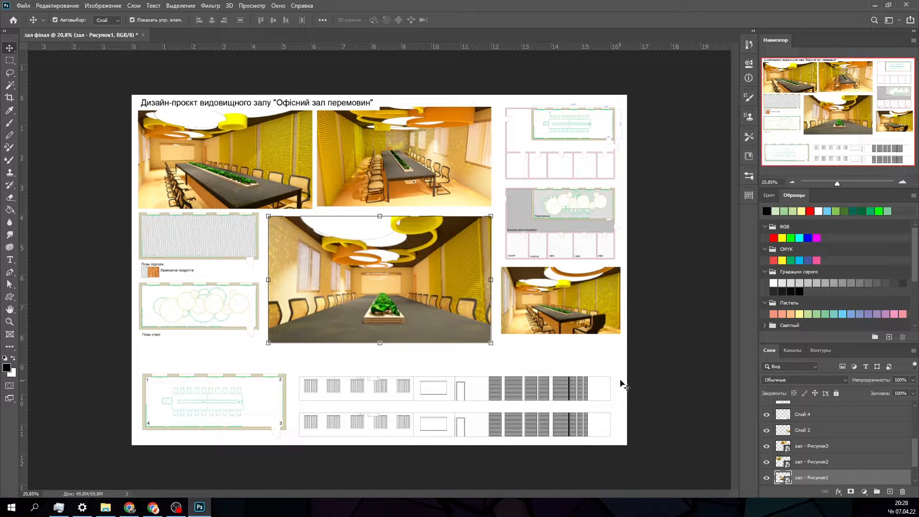
# - Raise the numbered room plan and elevations closer to the renders, and lower everything except the title together to widen the title strip
pyautogui.moveTo(257, 426); pyautogui.dragTo(259, 402)
pyautogui.click(371, 439)
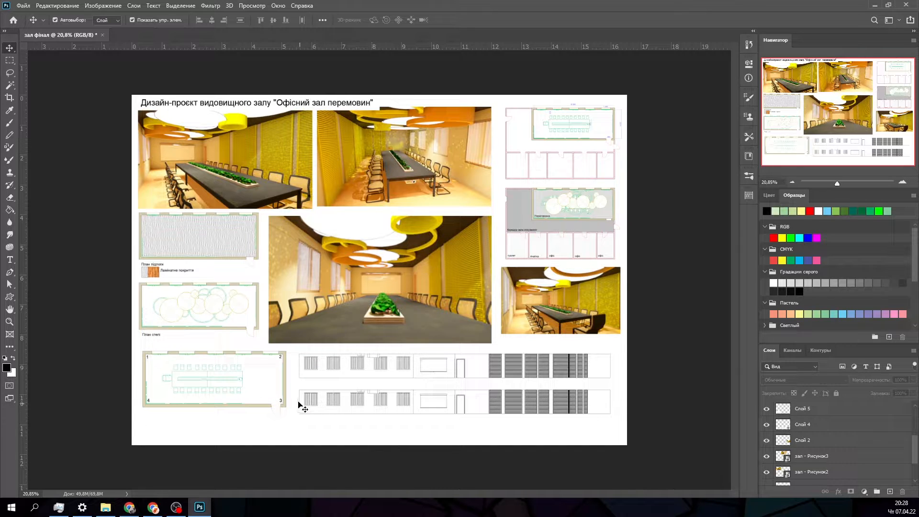
pyautogui.moveTo(190, 433); pyautogui.dragTo(577, 159)
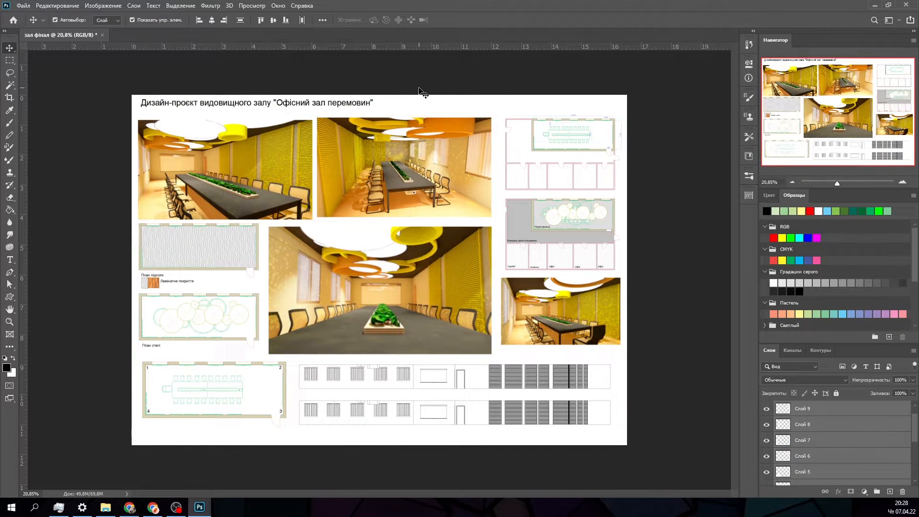
# - Enlarge the project title so it spans the width of the two upper renders
pyautogui.click(364, 106)
pyautogui.moveTo(380, 109); pyautogui.dragTo(498, 118)
pyautogui.click(527, 19)
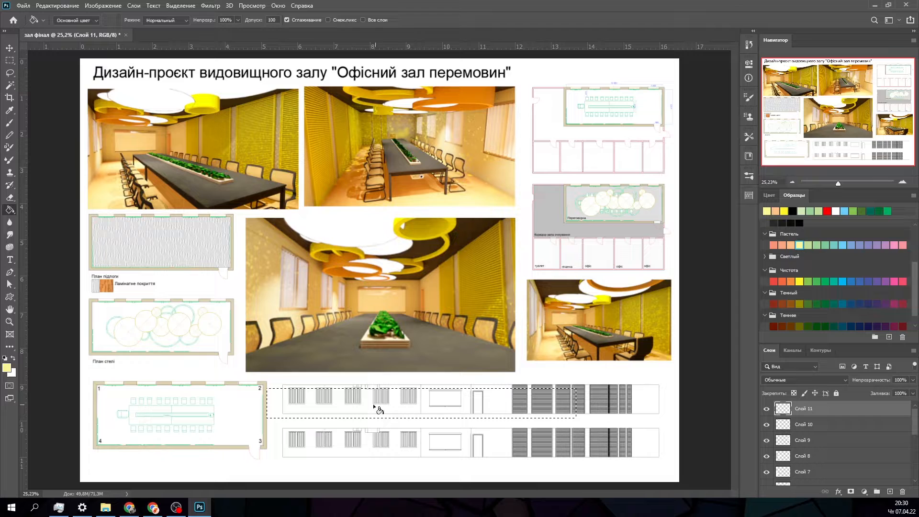
# - Fill the rectangular selection over the upper elevation with pale yellow on layer "Слой 11" and set the layer's opacity to 26%
pyautogui.click(368, 415)
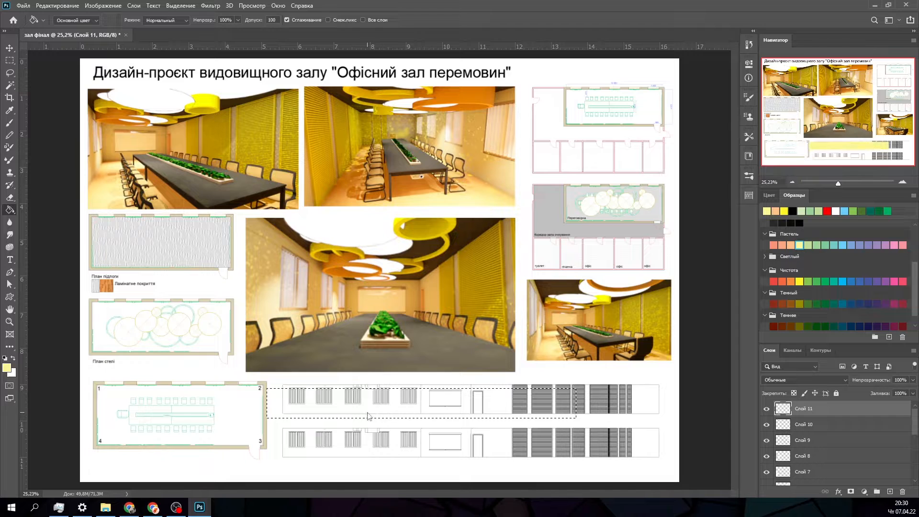
pyautogui.press('v')
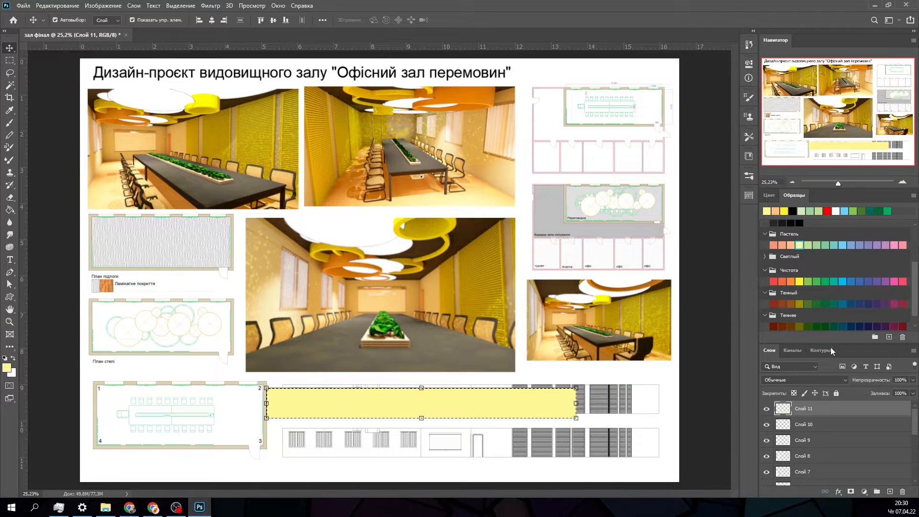
pyautogui.click(913, 379)
pyautogui.moveTo(910, 391); pyautogui.dragTo(879, 392)
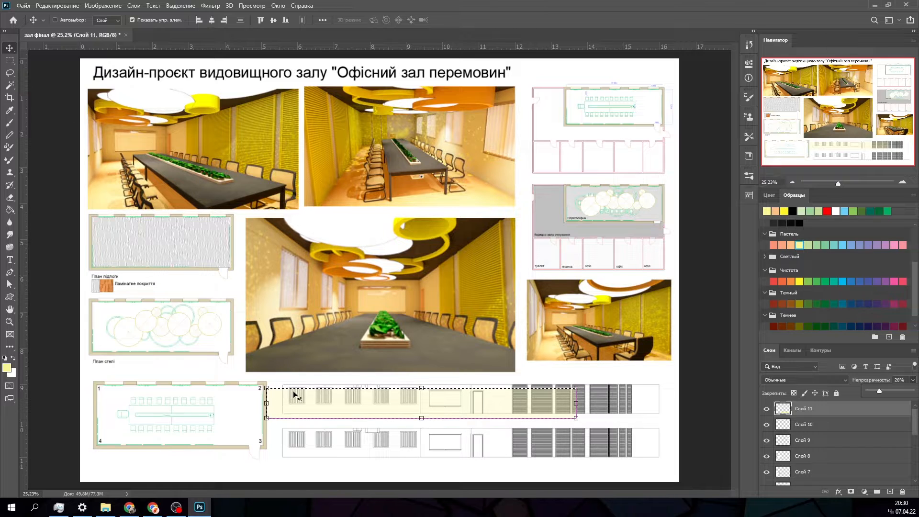
pyautogui.hotkey('ctrl', 't')
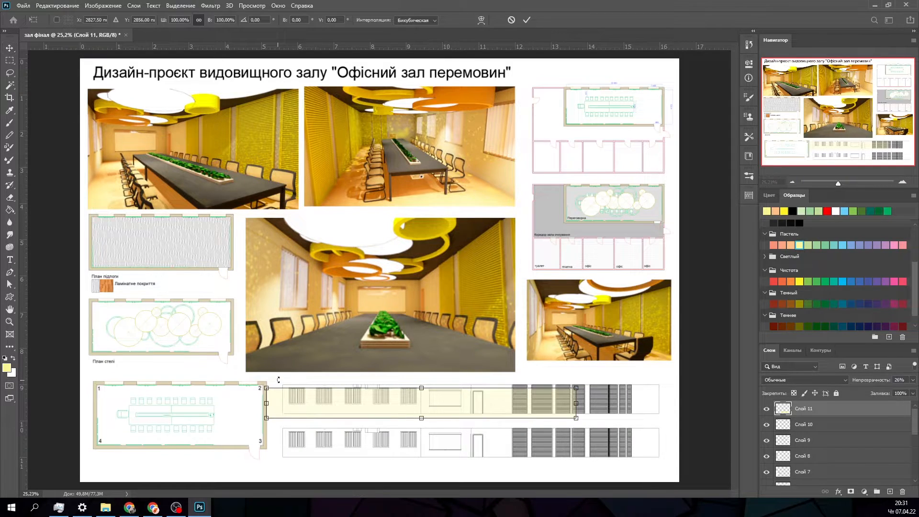
pyautogui.click(523, 19)
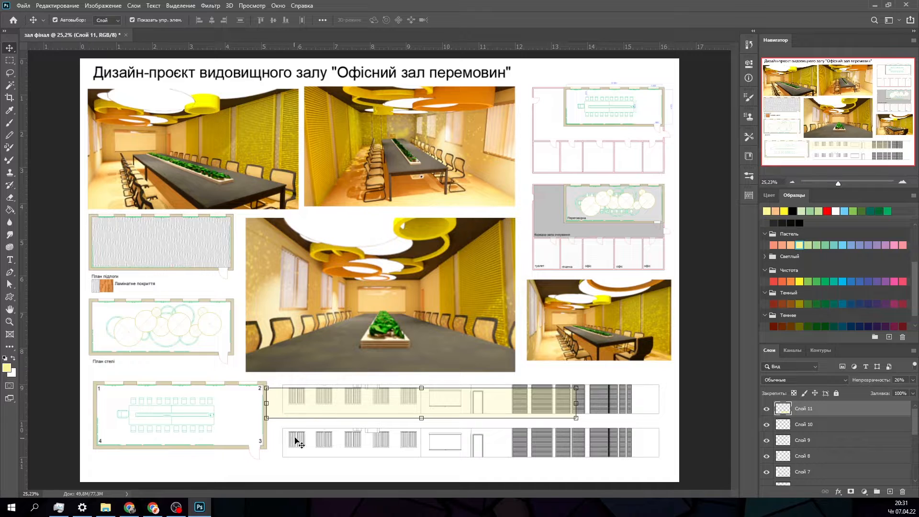
# - Scale the pale yellow fill to 96.45% to match the upper elevation's height and align it with the elevation's left outline
pyautogui.click(272, 445)
pyautogui.click(302, 469)
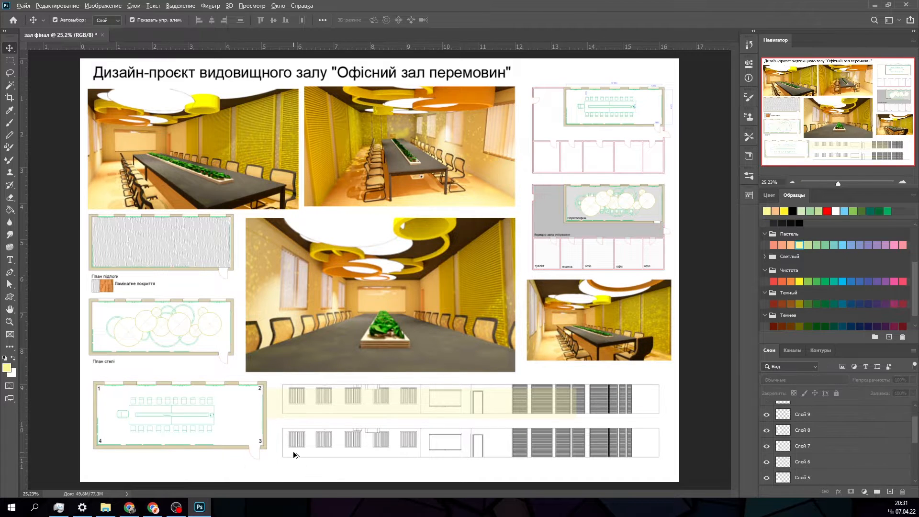
pyautogui.keyDown('alt'); pyautogui.scroll(11, 295, 448); pyautogui.keyUp('alt')
pyautogui.moveTo(240, 317); pyautogui.dragTo(283, 317)
pyautogui.keyDown('alt'); pyautogui.scroll(9, 266, 315); pyautogui.keyUp('alt')
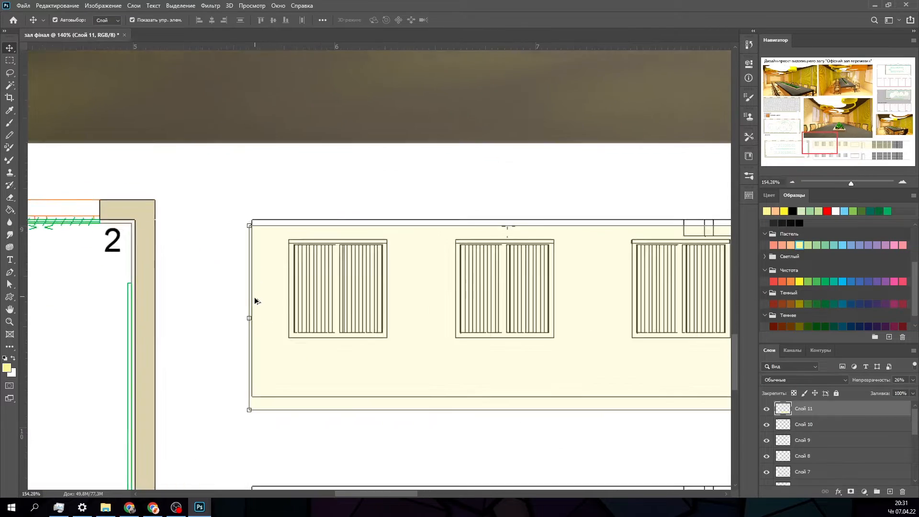
pyautogui.hotkey('ctrl', 't')
pyautogui.moveTo(250, 431); pyautogui.dragTo(269, 400)
pyautogui.moveTo(305, 362); pyautogui.dragTo(290, 361)
pyautogui.moveTo(251, 424); pyautogui.dragTo(307, 400)
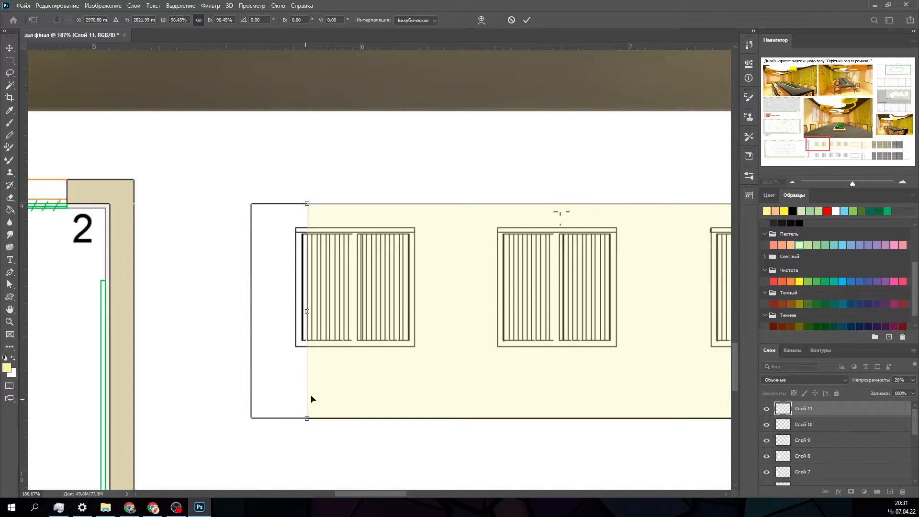
pyautogui.moveTo(347, 378); pyautogui.dragTo(294, 376)
pyautogui.keyDown('alt'); pyautogui.scroll(-5, 268, 376); pyautogui.keyUp('alt')
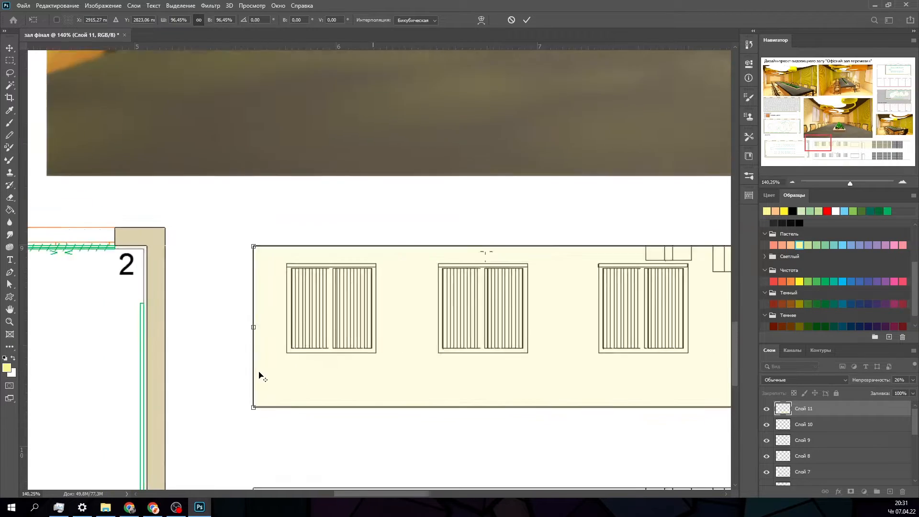
# - Stretch the pale yellow fill to 121.41% width so it reaches the upper elevation's right end
pyautogui.keyDown('alt'); pyautogui.scroll(-3, 335, 394); pyautogui.keyUp('alt')
pyautogui.keyDown('alt'); pyautogui.scroll(7, 657, 401); pyautogui.keyUp('alt')
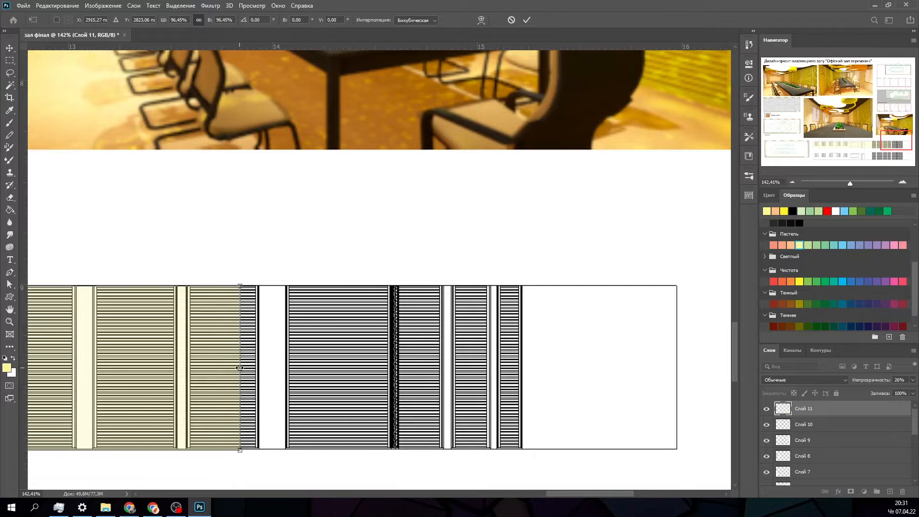
pyautogui.moveTo(242, 368); pyautogui.dragTo(676, 395)
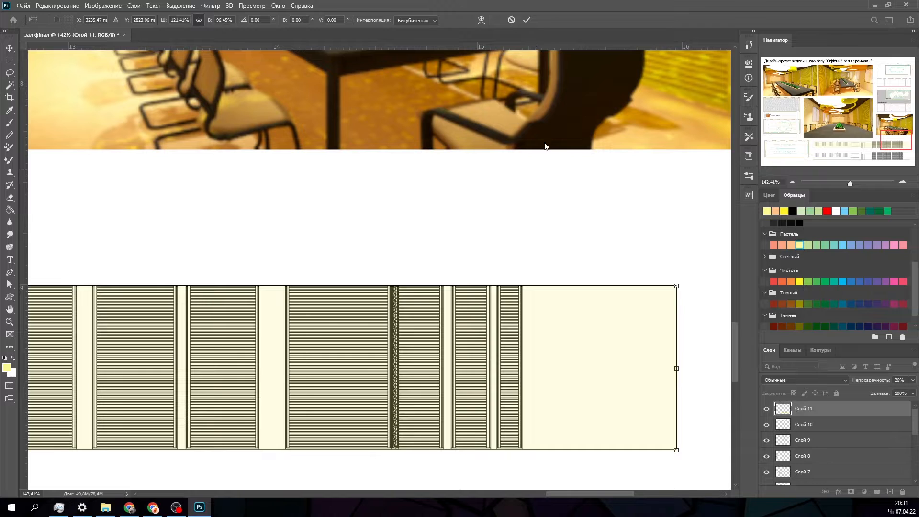
pyautogui.click(526, 20)
# - Inspect the tinted upper elevation along its windows, projection screen, door and slatted panels
pyautogui.keyDown('alt'); pyautogui.scroll(-5, 451, 225); pyautogui.keyUp('alt')
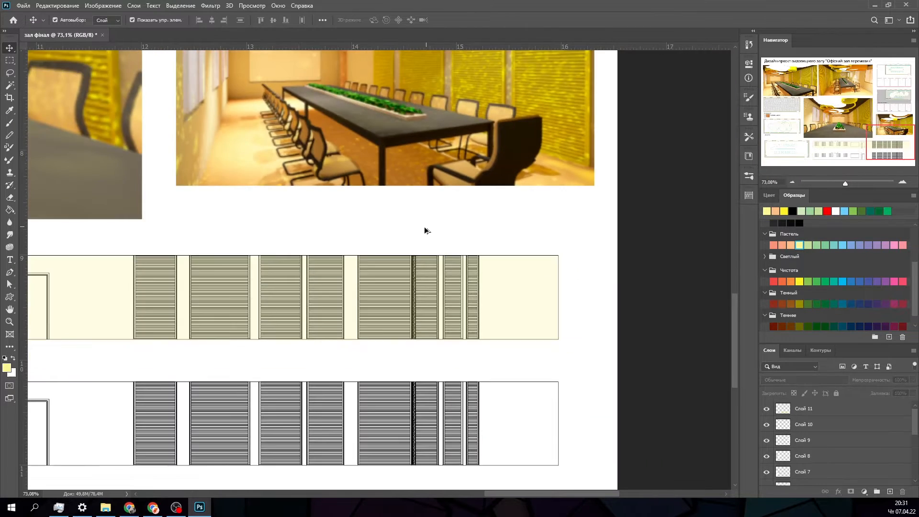
pyautogui.keyDown('alt'); pyautogui.scroll(-1, 313, 252); pyautogui.keyUp('alt')
pyautogui.keyDown('alt'); pyautogui.scroll(6, 500, 455); pyautogui.keyUp('alt')
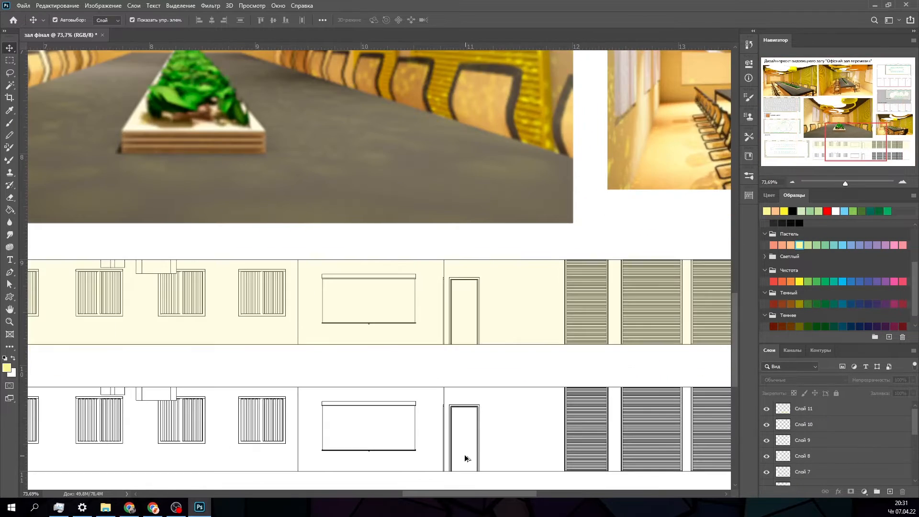
pyautogui.keyDown('alt'); pyautogui.scroll(1, 325, 342); pyautogui.keyUp('alt')
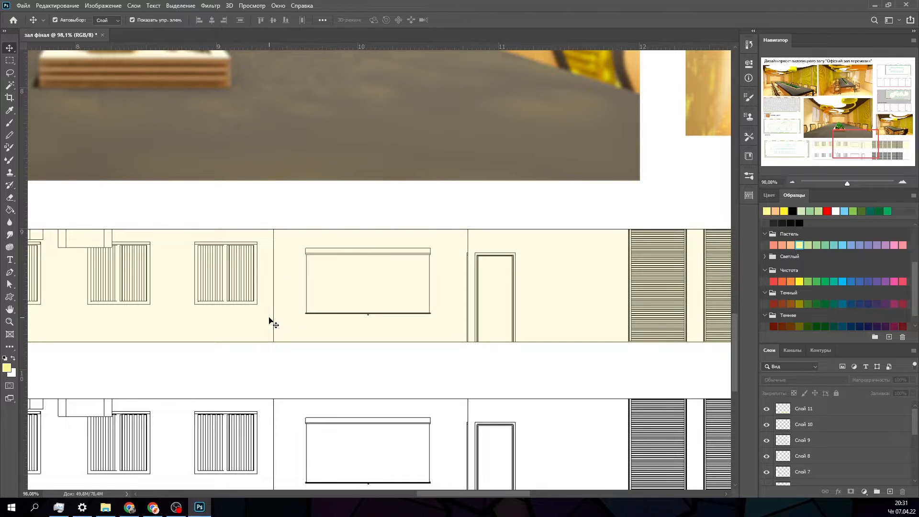
pyautogui.scroll(-1, 375, 330)
pyautogui.keyDown('alt'); pyautogui.scroll(-5, 253, 307); pyautogui.keyUp('alt')
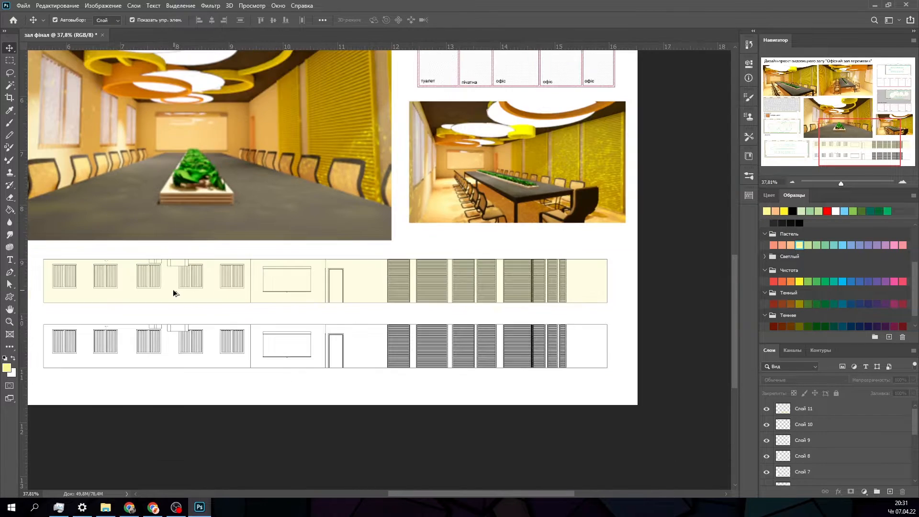
pyautogui.keyDown('alt'); pyautogui.scroll(5, 57, 278); pyautogui.keyUp('alt')
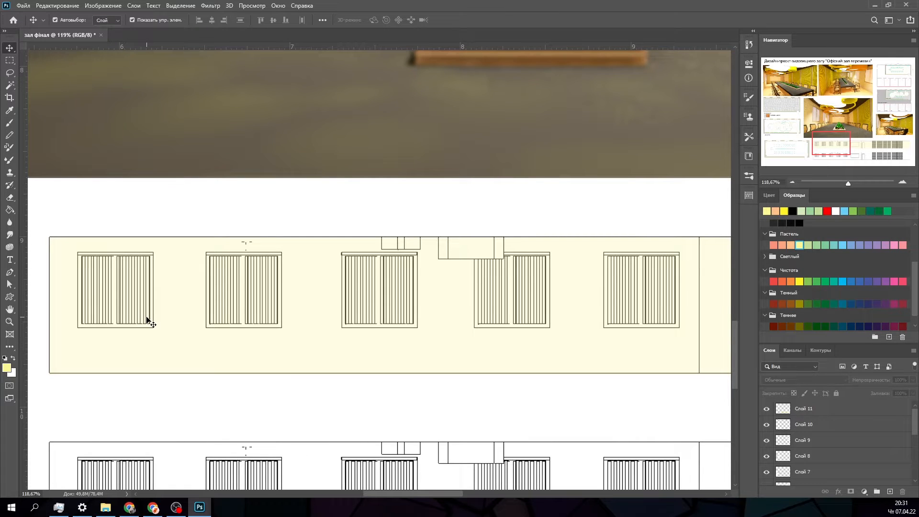
pyautogui.keyDown('alt'); pyautogui.scroll(-4, 147, 320); pyautogui.keyUp('alt')
pyautogui.keyDown('alt'); pyautogui.scroll(-4, 625, 351); pyautogui.keyUp('alt')
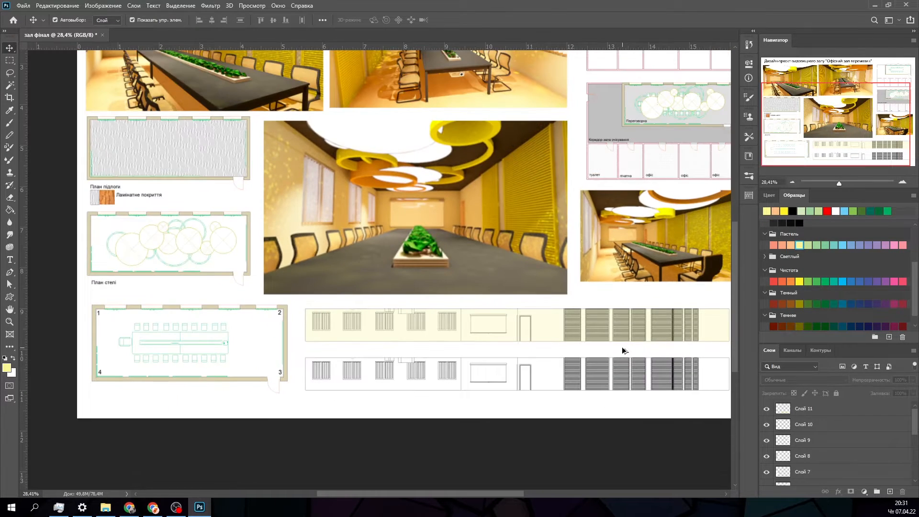
pyautogui.keyDown('alt'); pyautogui.scroll(6, 590, 425); pyautogui.keyUp('alt')
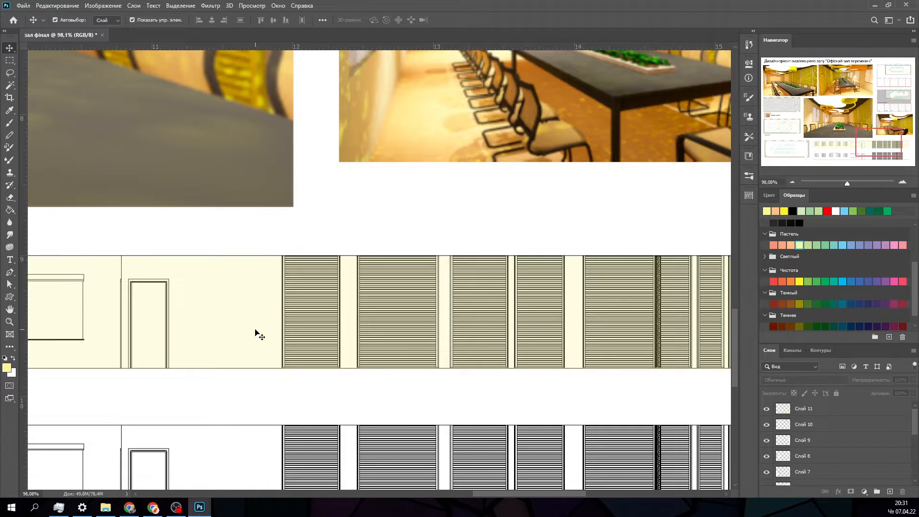
# - Select a small rectangle to the right of the upper elevation's door and choose a dark orange-brown fill colour
pyautogui.click(253, 334)
pyautogui.click(283, 407)
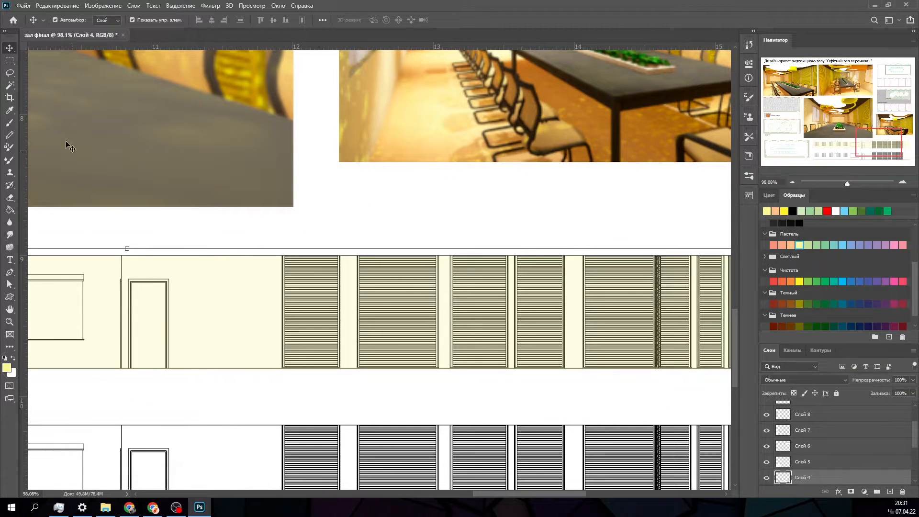
pyautogui.click(14, 63)
pyautogui.moveTo(206, 404); pyautogui.dragTo(246, 333)
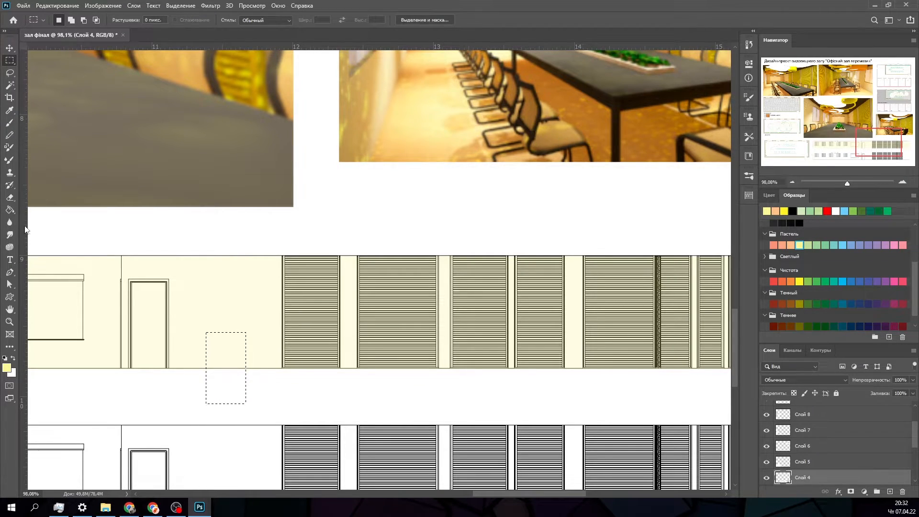
pyautogui.click(10, 209)
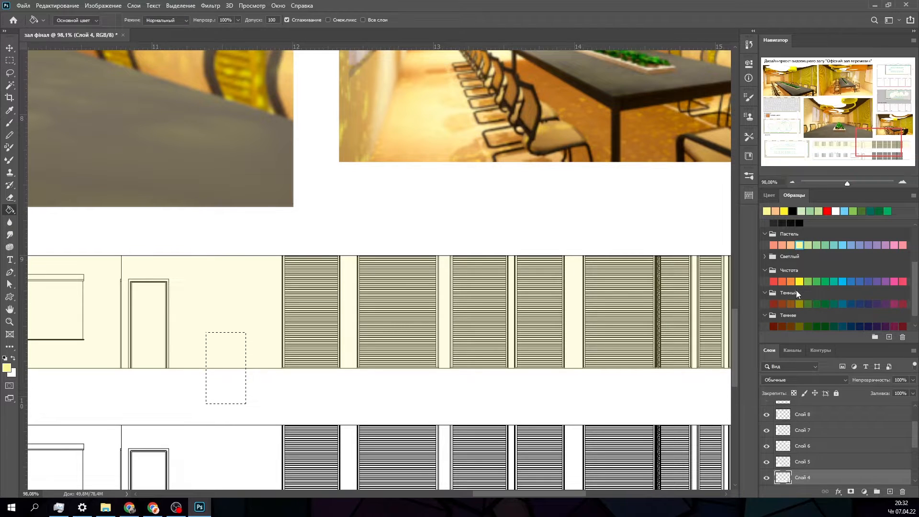
pyautogui.click(789, 303)
pyautogui.click(780, 304)
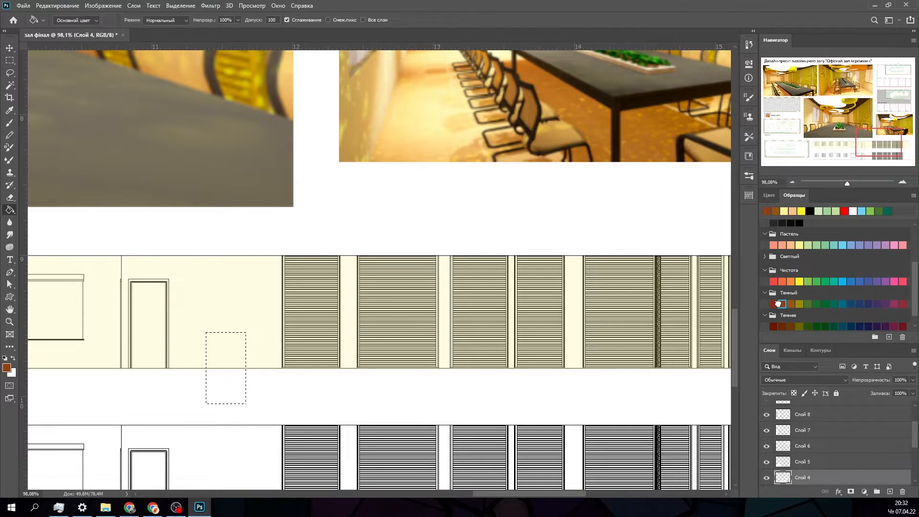
pyautogui.click(242, 386)
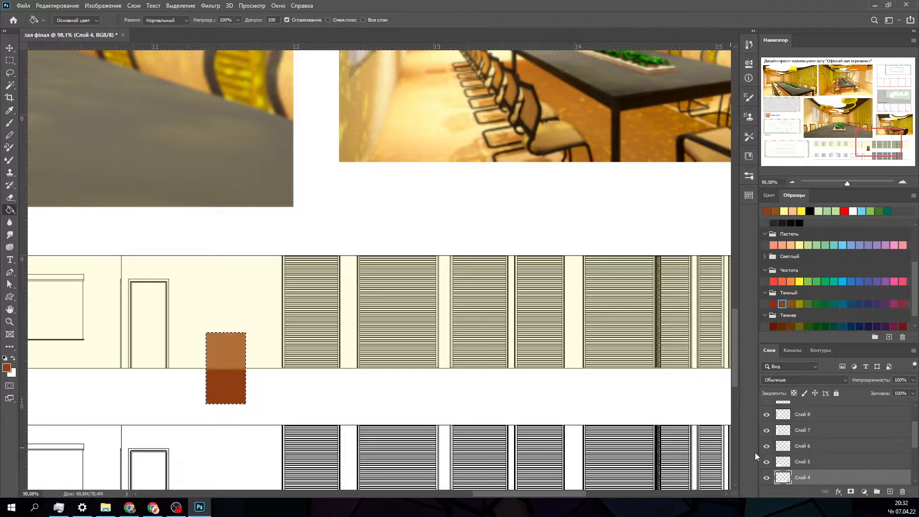
pyautogui.click(767, 477)
pyautogui.click(767, 478)
pyautogui.hotkey('ctrl', 'z')
# - Add a new layer above "Слой 11" and fill the small rectangular selection with the dark orange-brown
pyautogui.scroll(2, 835, 430)
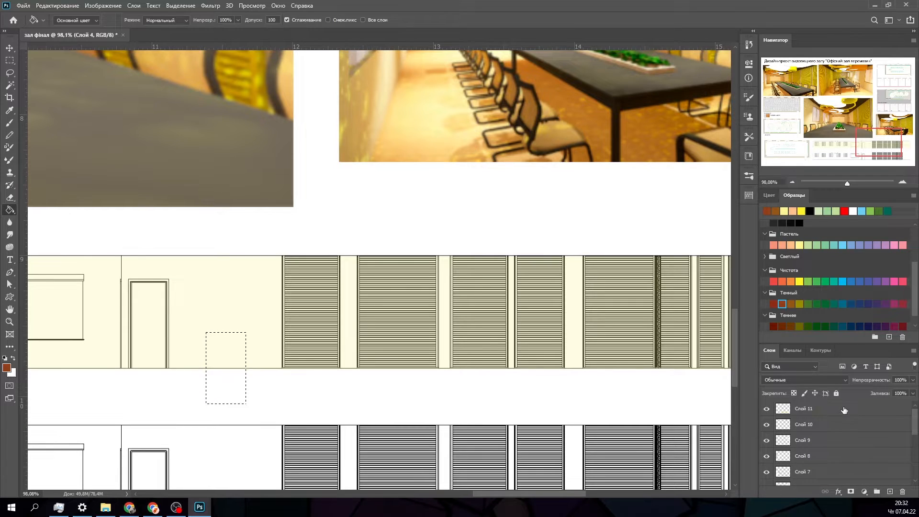
pyautogui.click(842, 409)
pyautogui.click(890, 492)
pyautogui.click(228, 392)
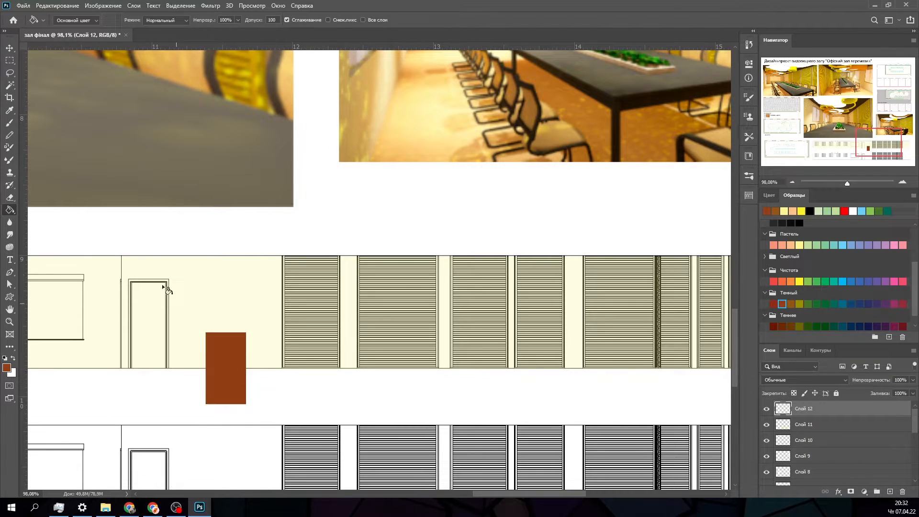
# - Move the brown rectangle onto the upper elevation's door and lower its layer opacity to 36%
pyautogui.click(10, 48)
pyautogui.moveTo(231, 394); pyautogui.dragTo(151, 360)
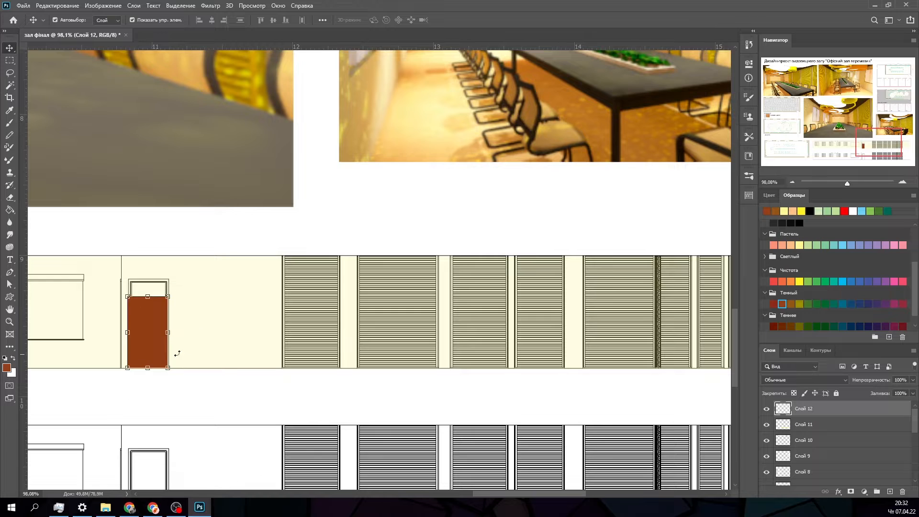
pyautogui.click(913, 381)
pyautogui.moveTo(886, 393); pyautogui.dragTo(883, 392)
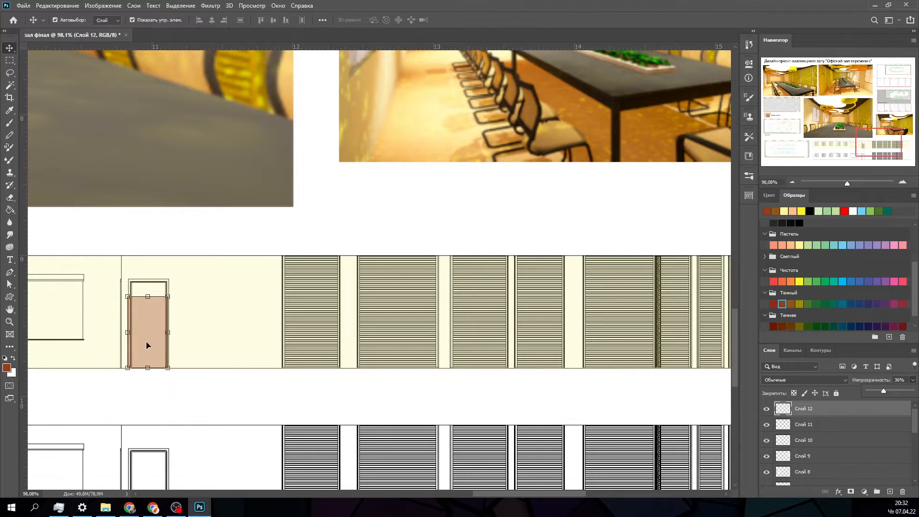
# - Stretch the brown rectangle to 100.69% width and 125.09% height to cover the whole door frame
pyautogui.scroll(15, 146, 345)
pyautogui.moveTo(861, 159)
pyautogui.mouseDown()
pyautogui.moveTo(866, 148)
pyautogui.moveTo(863, 155)
pyautogui.mouseUp()
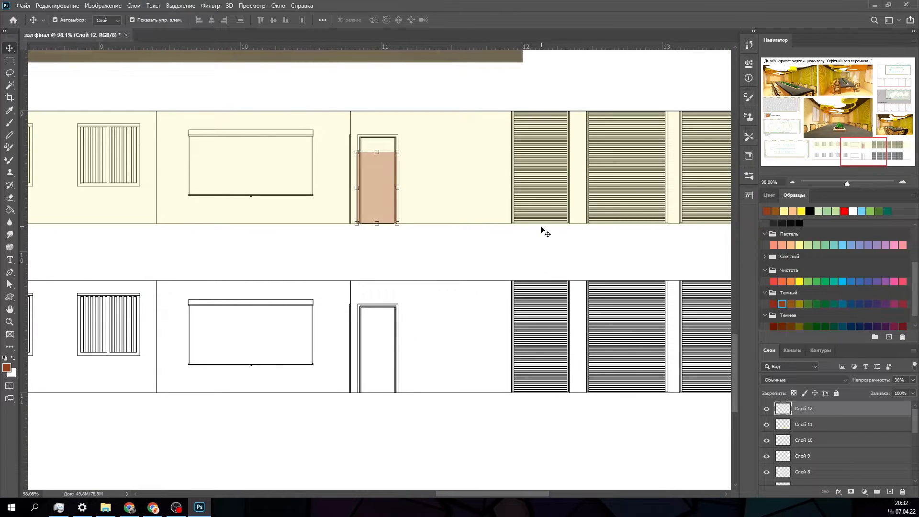
pyautogui.keyDown('alt'); pyautogui.scroll(10, 373, 182); pyautogui.keyUp('alt')
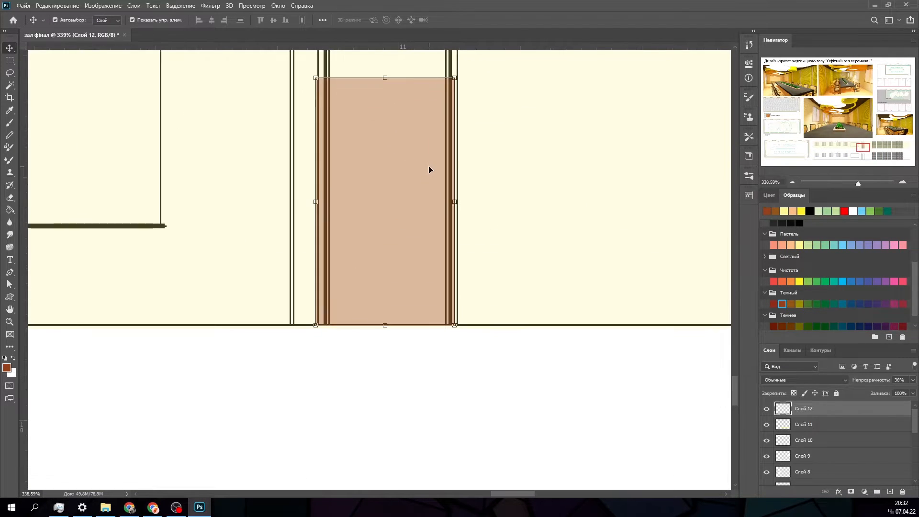
pyautogui.scroll(1, 430, 168)
pyautogui.moveTo(454, 155); pyautogui.dragTo(455, 89)
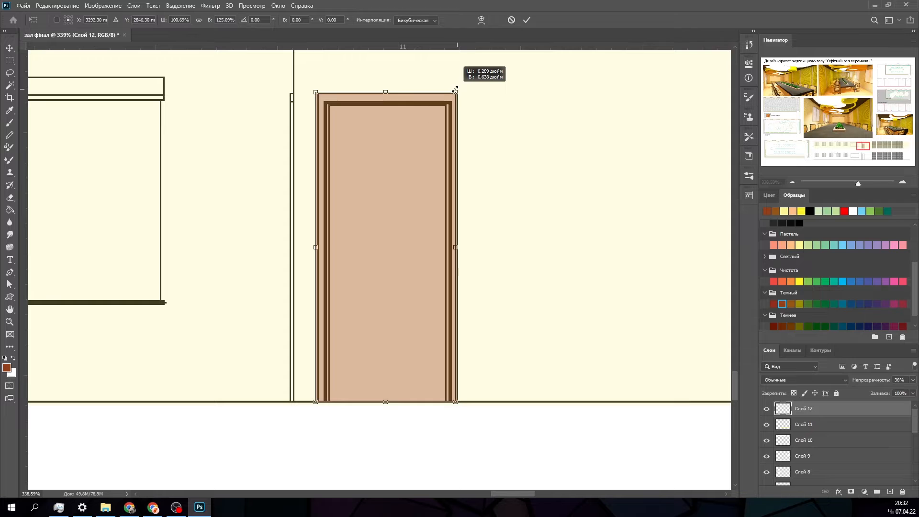
pyautogui.click(527, 20)
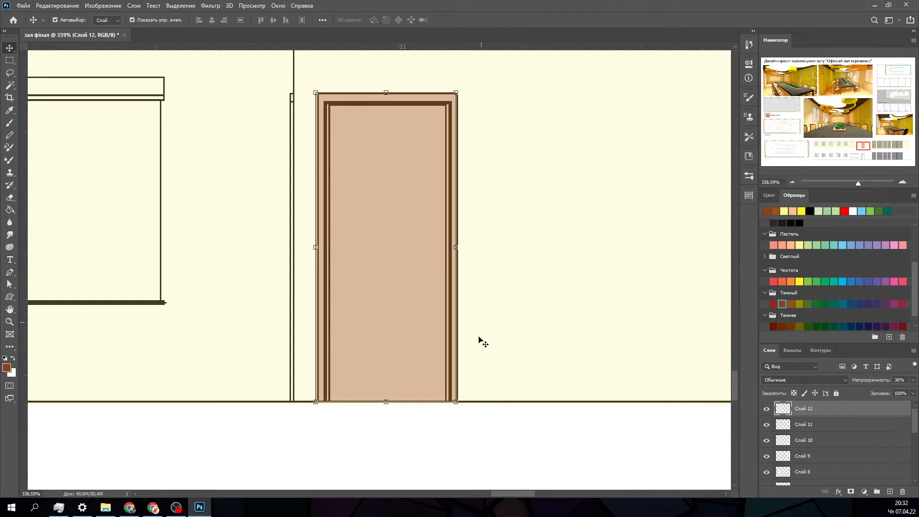
# - Duplicate the translucent door fill up and to the left of the door, and recolour the copy bright yellow
pyautogui.keyDown('alt'); pyautogui.scroll(-2, 469, 360); pyautogui.keyUp('alt')
pyautogui.keyDown('alt'); pyautogui.scroll(-3, 469, 398); pyautogui.keyUp('alt')
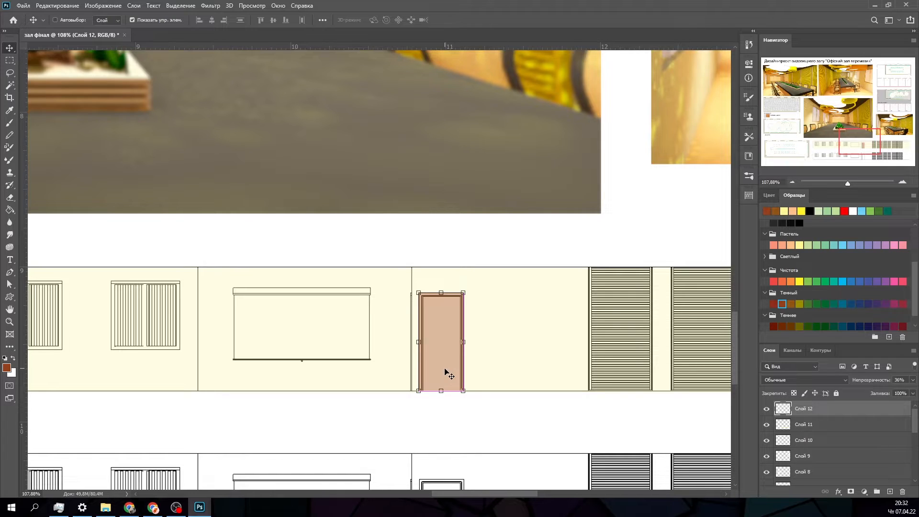
pyautogui.keyDown('alt'); pyautogui.moveTo(448, 374); pyautogui.dragTo(445, 351); pyautogui.keyUp('alt')
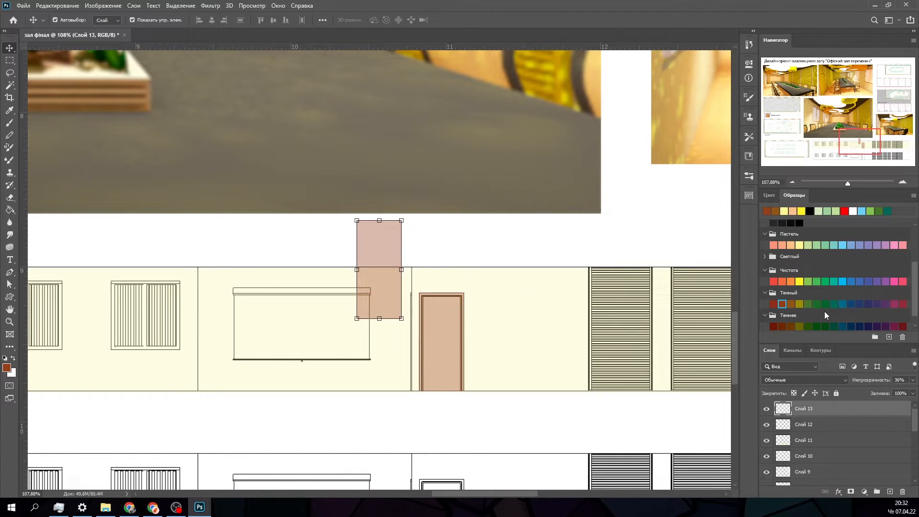
pyautogui.click(799, 304)
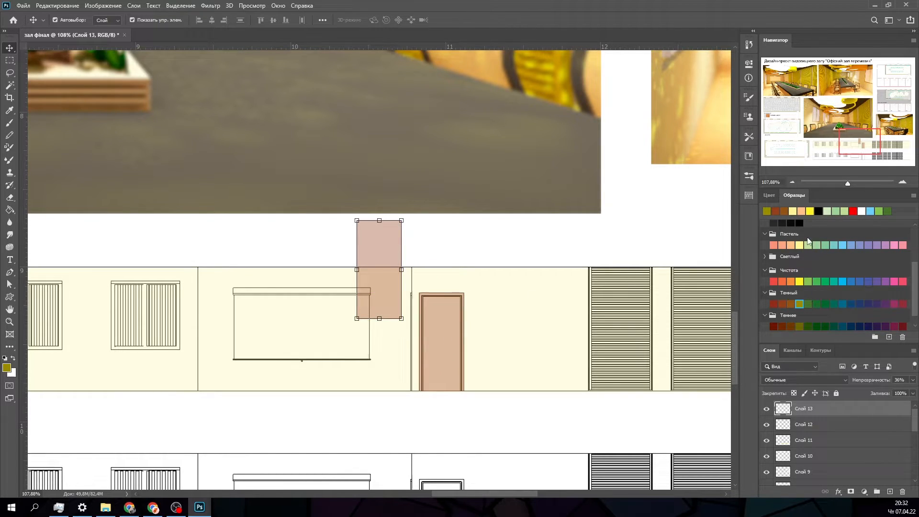
pyautogui.click(800, 280)
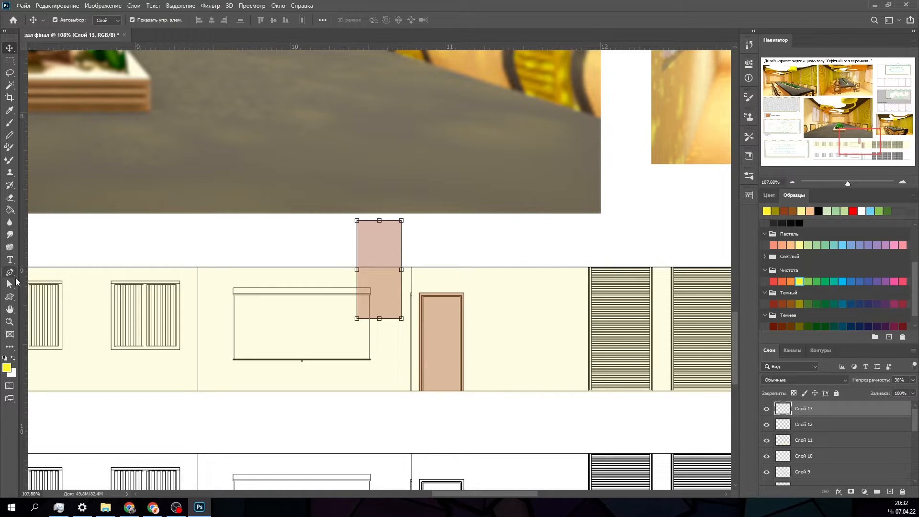
pyautogui.click(11, 210)
pyautogui.click(364, 239)
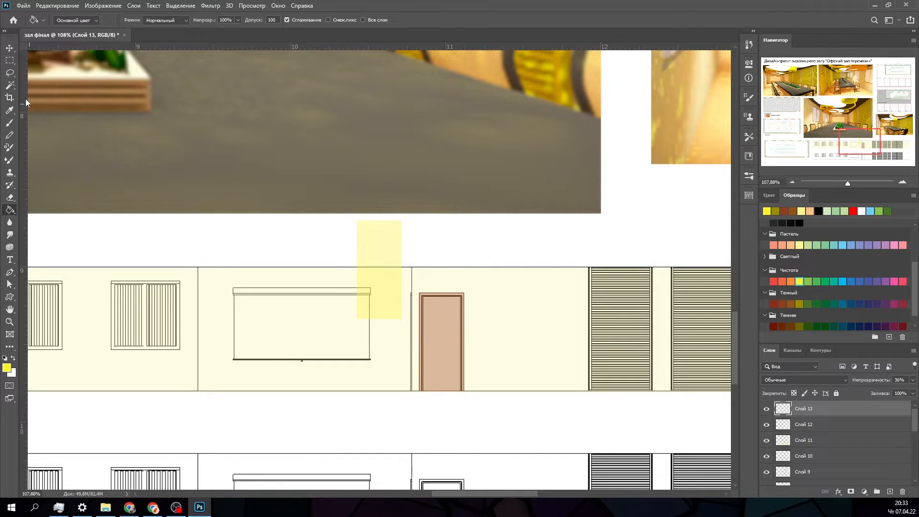
# - Move the yellow rectangle onto the upper elevation's first slatted panel, aligned to the panel's lower-left corner
pyautogui.click(10, 48)
pyautogui.moveTo(378, 240); pyautogui.dragTo(525, 249)
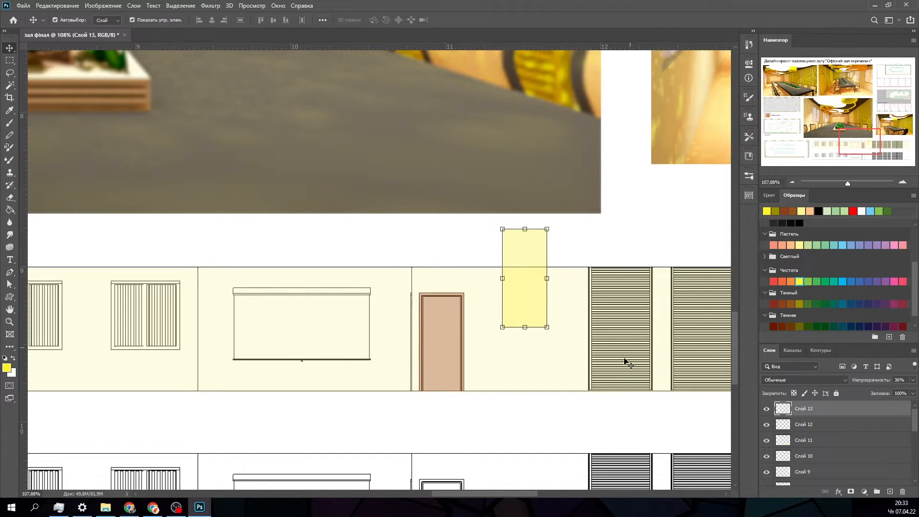
pyautogui.moveTo(855, 150); pyautogui.dragTo(898, 155)
pyautogui.moveTo(103, 142); pyautogui.dragTo(185, 181)
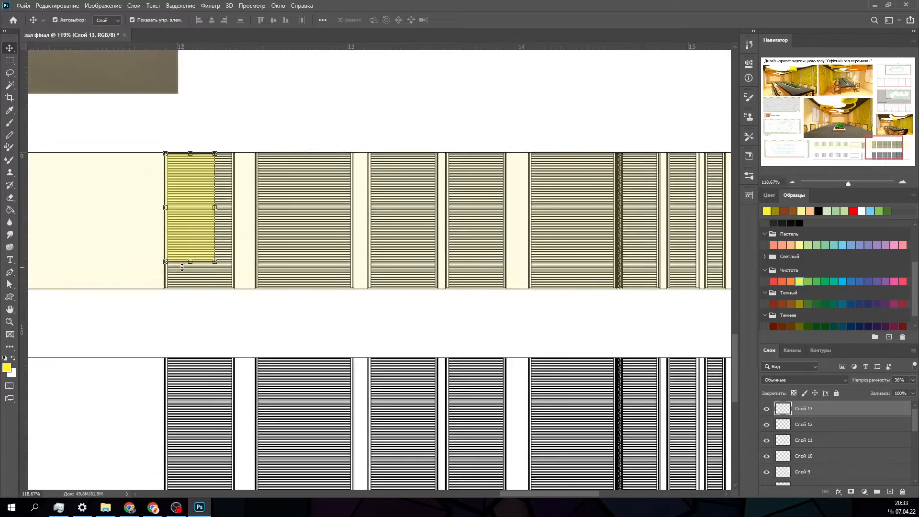
pyautogui.keyDown('alt'); pyautogui.scroll(4, 181, 263); pyautogui.keyUp('alt')
pyautogui.keyDown('alt'); pyautogui.scroll(2, 193, 260); pyautogui.keyUp('alt')
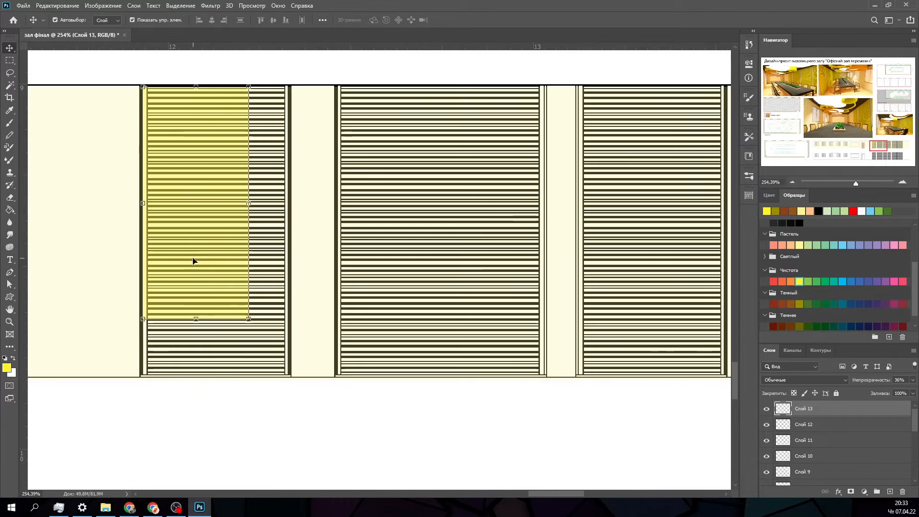
pyautogui.moveTo(194, 256); pyautogui.dragTo(189, 310)
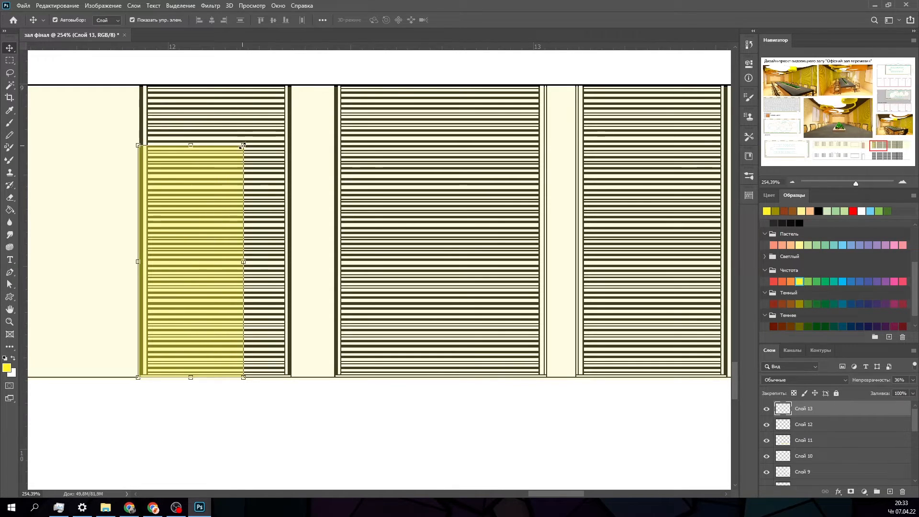
# - Stretch the yellow rectangle up and to the right to cover the upper elevation's first slatted panel
pyautogui.moveTo(243, 145); pyautogui.dragTo(287, 86)
pyautogui.click(527, 20)
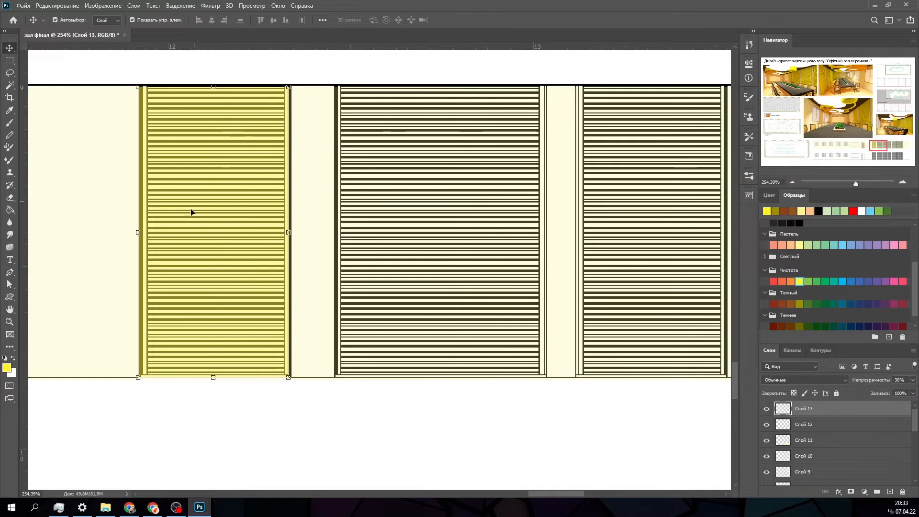
pyautogui.scroll(15, 185, 230)
pyautogui.click(873, 149)
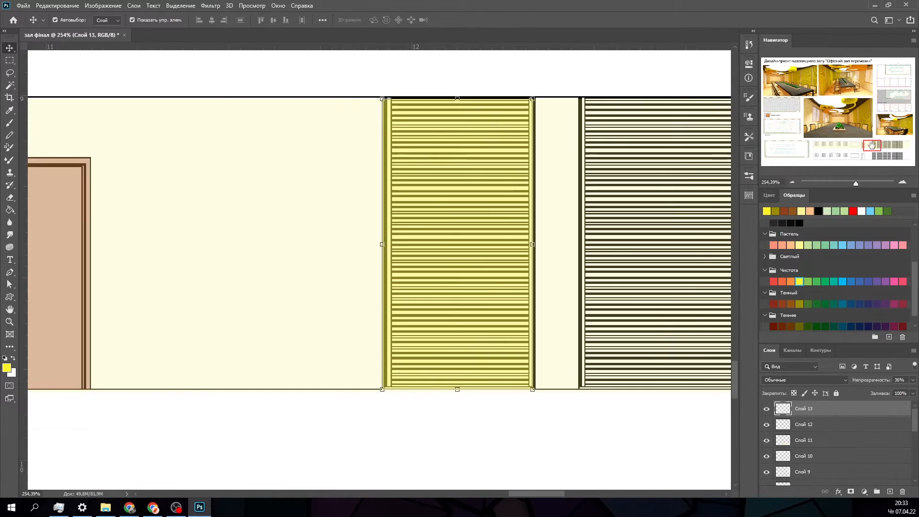
pyautogui.keyDown('alt'); pyautogui.scroll(3, 496, 306); pyautogui.keyUp('alt')
pyautogui.moveTo(449, 287); pyautogui.dragTo(441, 283)
pyautogui.keyDown('alt'); pyautogui.scroll(3, 386, 313); pyautogui.keyUp('alt')
pyautogui.keyDown('alt'); pyautogui.scroll(2, 385, 310); pyautogui.keyUp('alt')
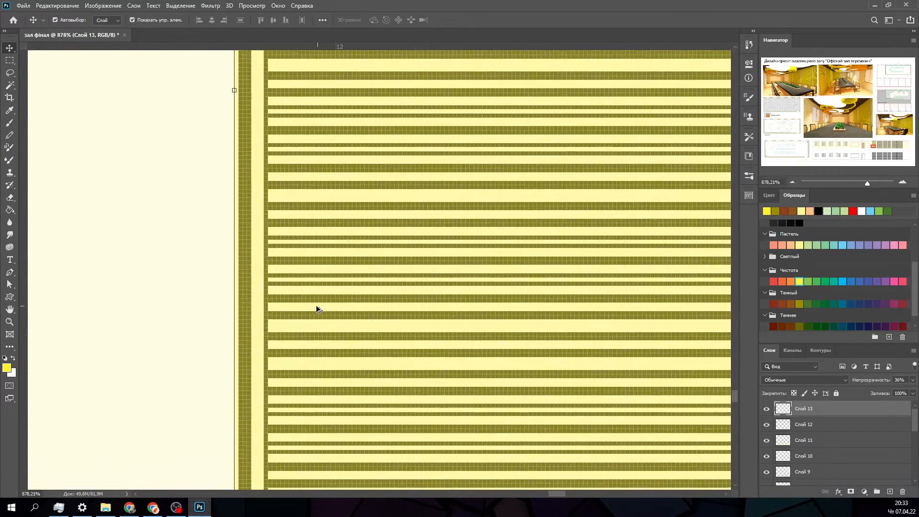
pyautogui.moveTo(261, 306); pyautogui.dragTo(263, 306)
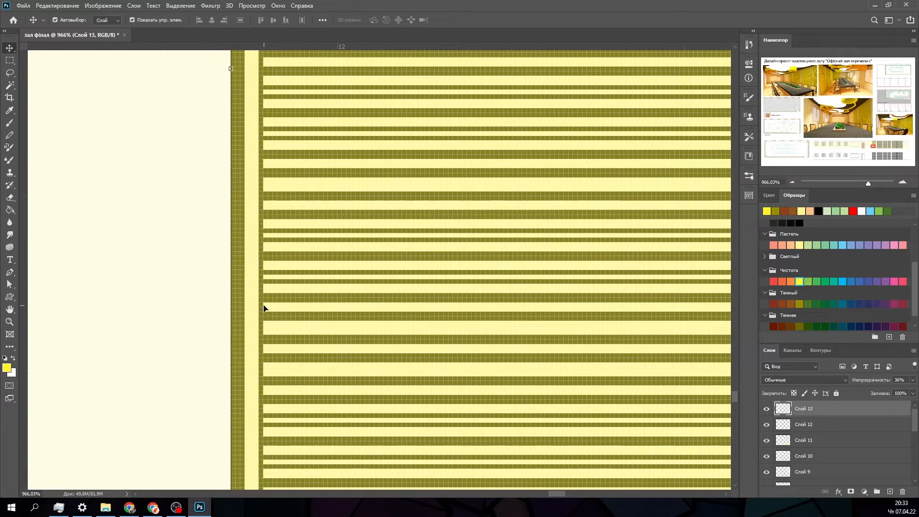
pyautogui.keyDown('alt'); pyautogui.scroll(-2, 263, 305); pyautogui.keyUp('alt')
pyautogui.scroll(-1, 516, 451)
pyautogui.keyDown('alt'); pyautogui.scroll(-2, 515, 450); pyautogui.keyUp('alt')
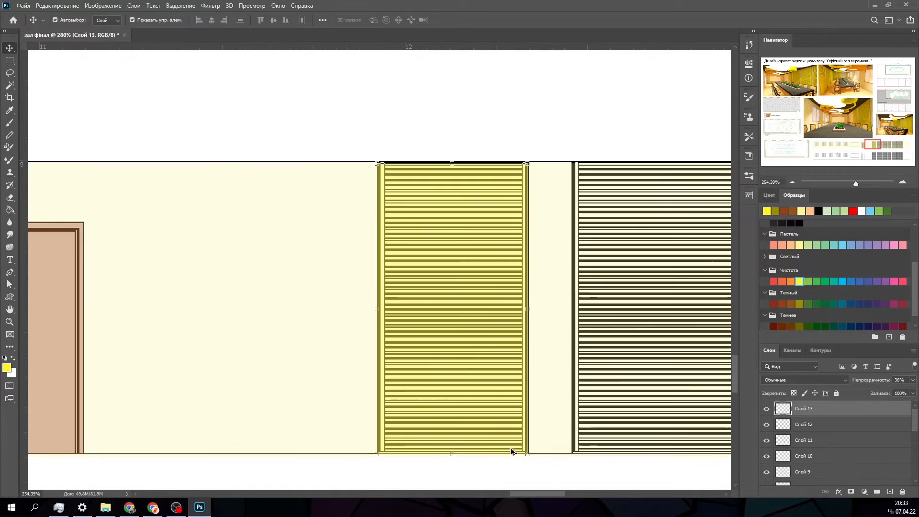
# - Extend the top edge of the first panel's yellow fill up to the outer edge of the black ceiling line
pyautogui.keyDown('alt'); pyautogui.scroll(1, 462, 152); pyautogui.keyUp('alt')
pyautogui.keyDown('alt'); pyautogui.scroll(8, 451, 164); pyautogui.keyUp('alt')
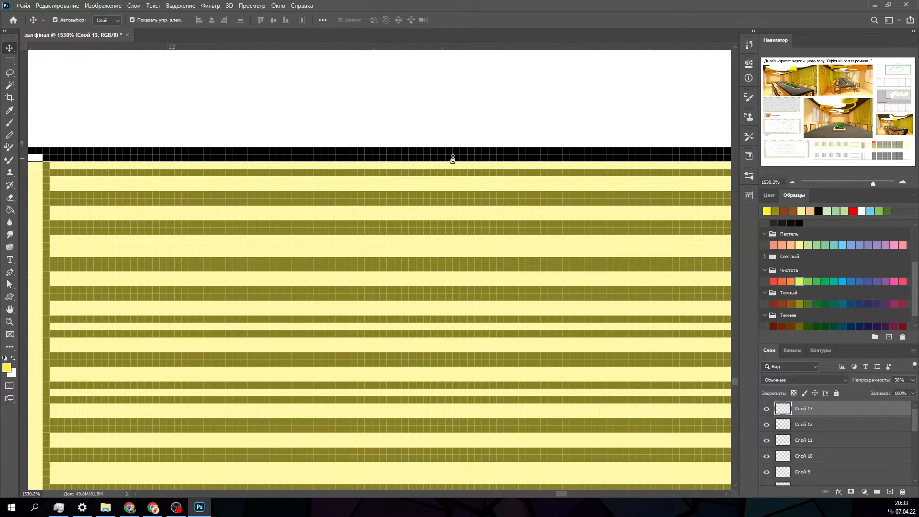
pyautogui.moveTo(452, 159); pyautogui.dragTo(452, 146)
pyautogui.click(526, 19)
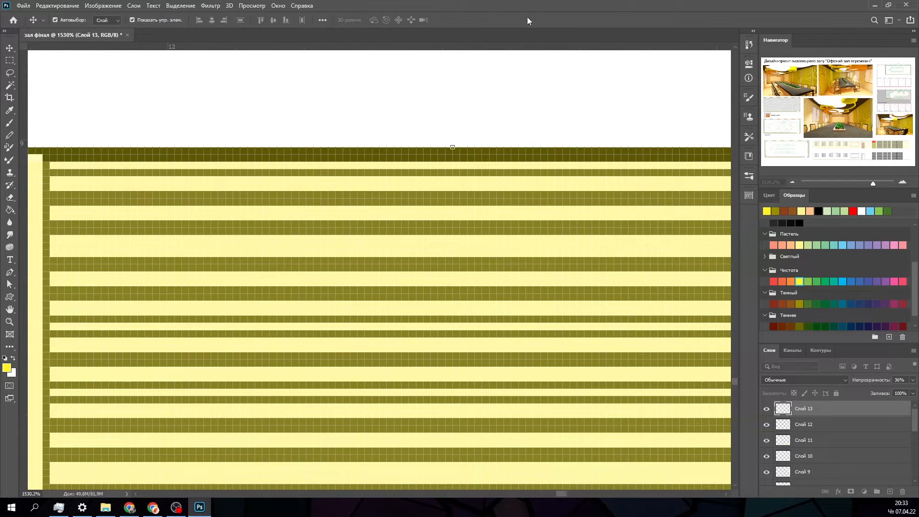
pyautogui.keyDown('alt'); pyautogui.scroll(-7, 419, 103); pyautogui.keyUp('alt')
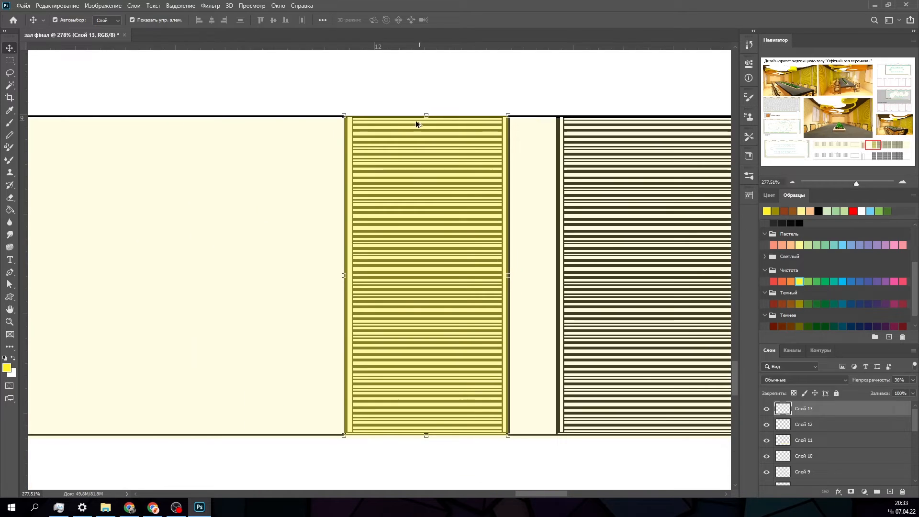
# - Stretch the pale yellow wall fill to 100.59% height so its top edge meets the upper elevation's black ceiling line
pyautogui.click(280, 122)
pyautogui.keyDown('alt'); pyautogui.scroll(2, 265, 105); pyautogui.keyUp('alt')
pyautogui.keyDown('alt'); pyautogui.scroll(10, 267, 109); pyautogui.keyUp('alt')
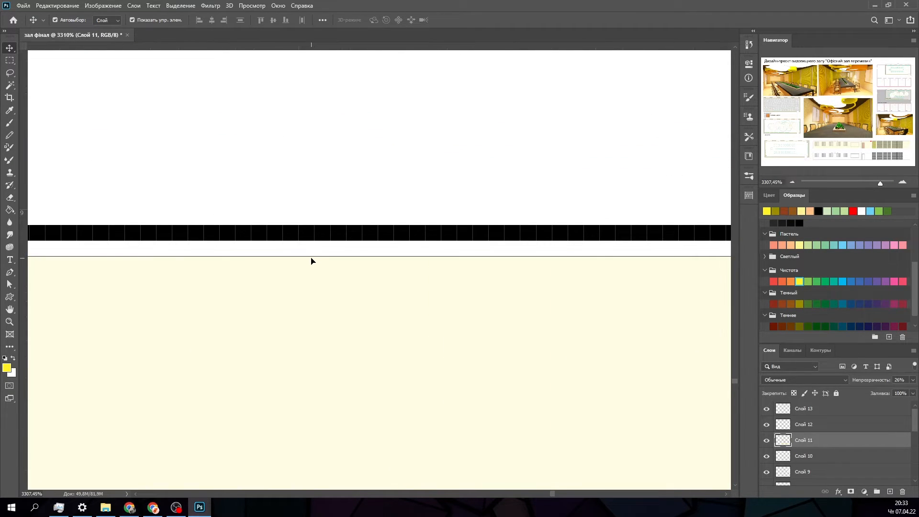
pyautogui.moveTo(312, 255); pyautogui.dragTo(311, 229)
pyautogui.click(526, 20)
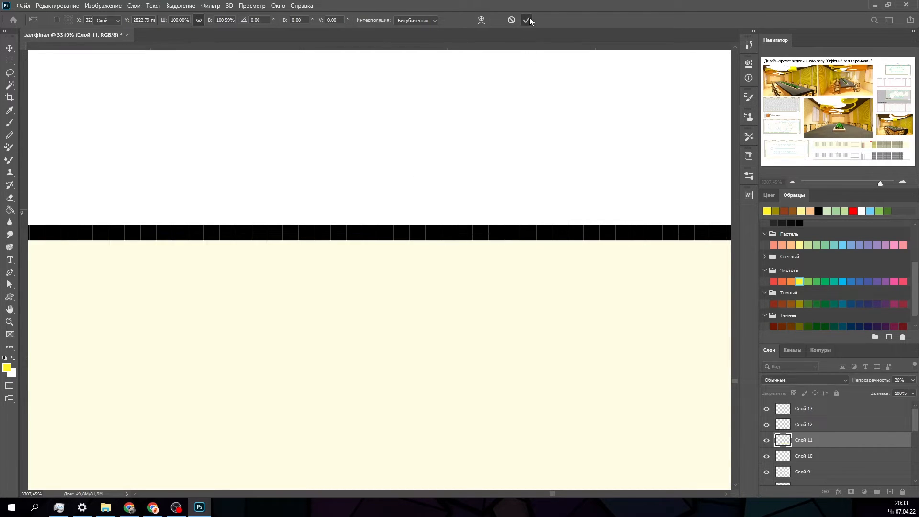
pyautogui.keyDown('alt'); pyautogui.scroll(-6, 431, 110); pyautogui.keyUp('alt')
pyautogui.keyDown('alt'); pyautogui.scroll(-8, 386, 145); pyautogui.keyUp('alt')
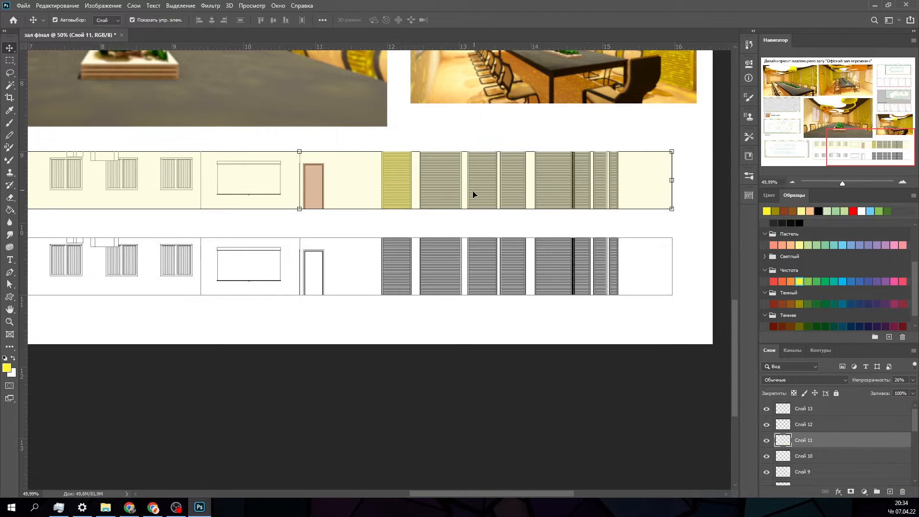
# - Duplicate the first panel's yellow fill onto the second slatted panel and widen the copy to 141.97% to cover it
pyautogui.keyDown('alt'); pyautogui.scroll(5, 417, 225); pyautogui.keyUp('alt')
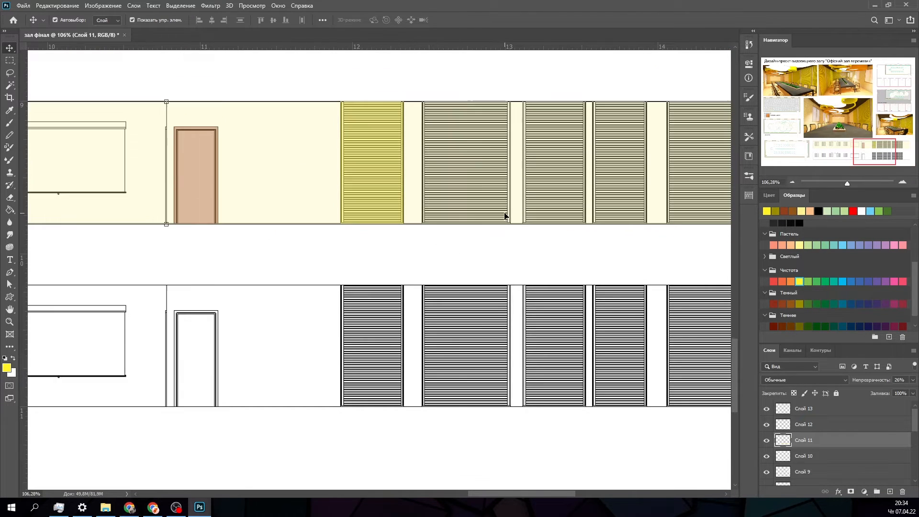
pyautogui.scroll(2, 505, 214)
pyautogui.keyDown('alt'); pyautogui.scroll(2, 498, 214); pyautogui.keyUp('alt')
pyautogui.click(300, 183)
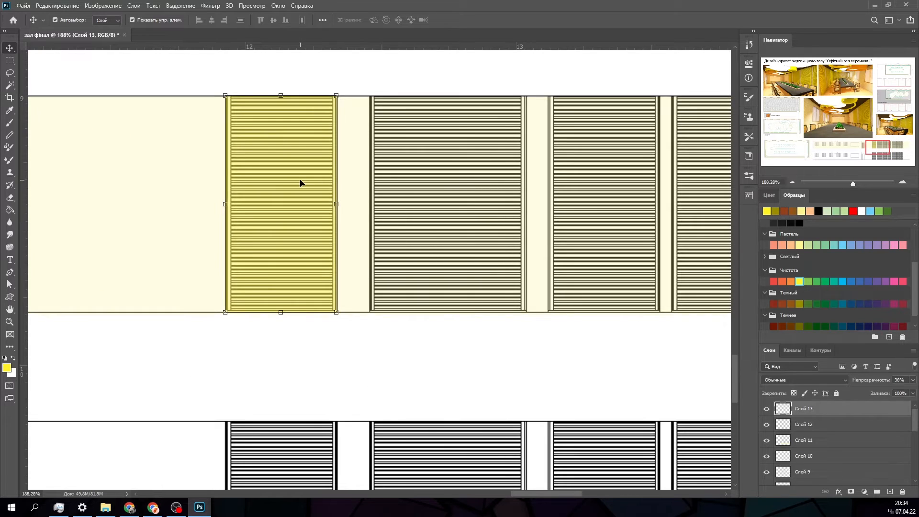
pyautogui.press('ctrl')
pyautogui.hotkey('ctrl', 'v')
pyautogui.moveTo(376, 313); pyautogui.dragTo(405, 266)
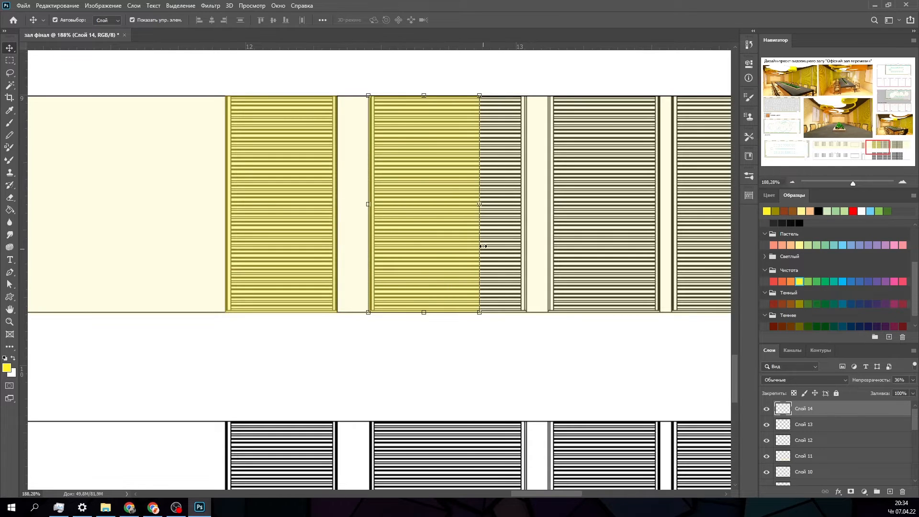
pyautogui.moveTo(480, 206); pyautogui.dragTo(527, 204)
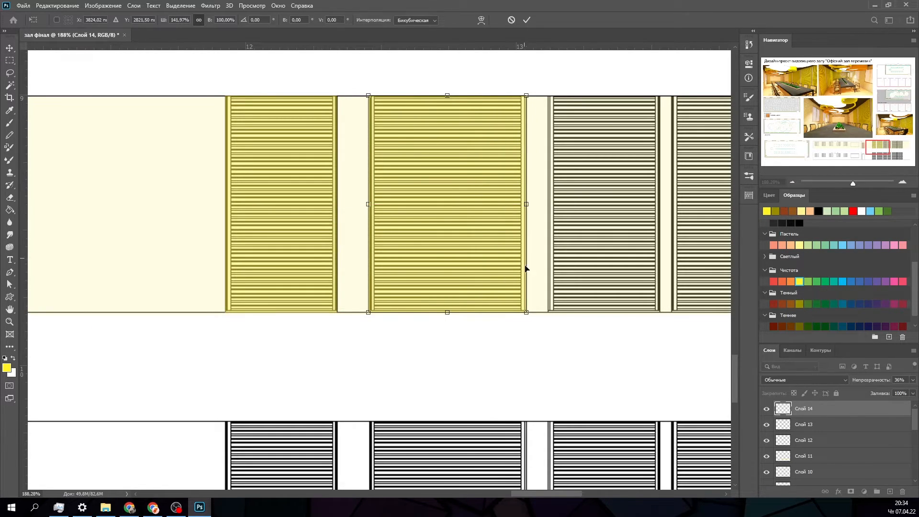
pyautogui.click(527, 19)
# - Paste seven copies of the yellow panel fill and place one of them over the upper elevation's third slatted panel
pyautogui.moveTo(868, 154); pyautogui.dragTo(904, 153)
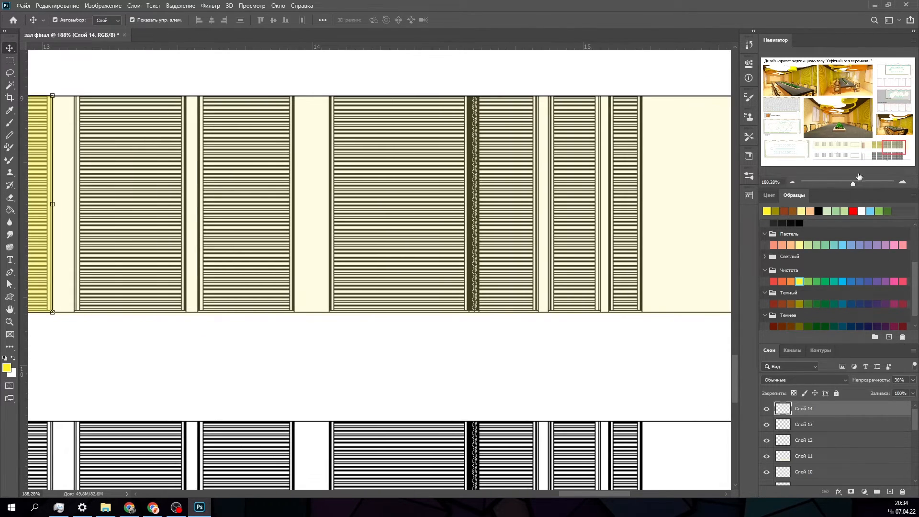
pyautogui.click(338, 356)
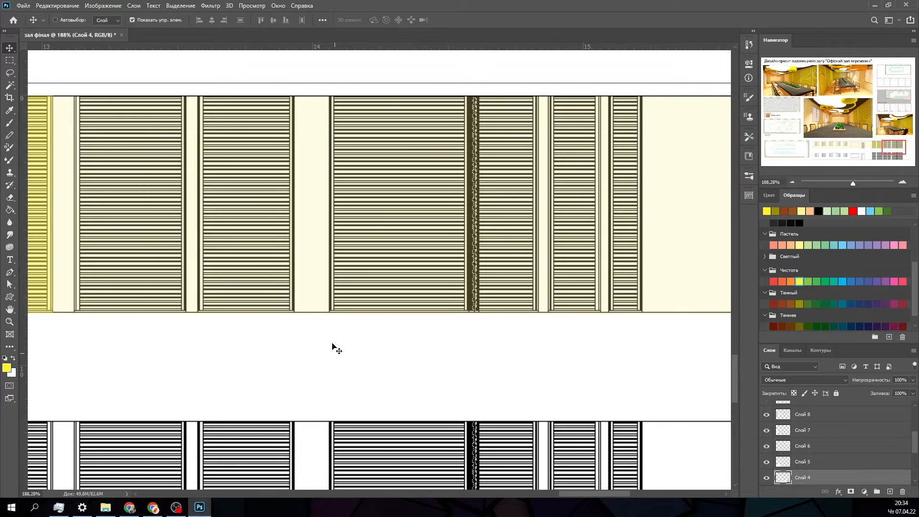
pyautogui.hotkey('ctrl', 'v')
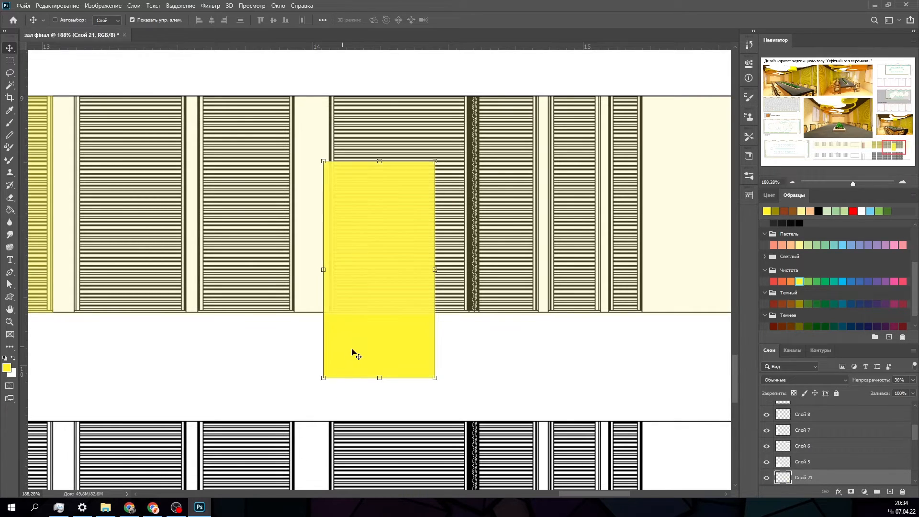
pyautogui.moveTo(353, 351); pyautogui.dragTo(109, 281)
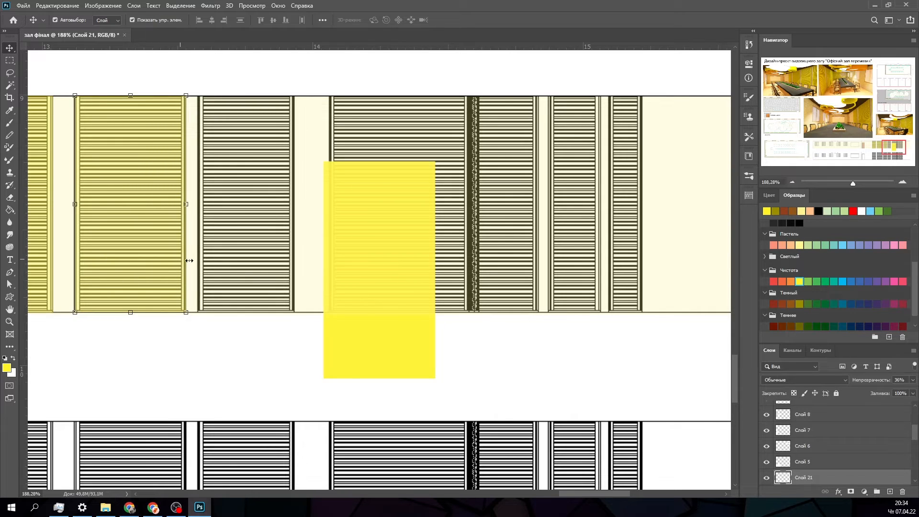
# - Move another yellow copy onto the fourth slatted panel and narrow it to the panel's width
pyautogui.moveTo(387, 314); pyautogui.dragTo(259, 252)
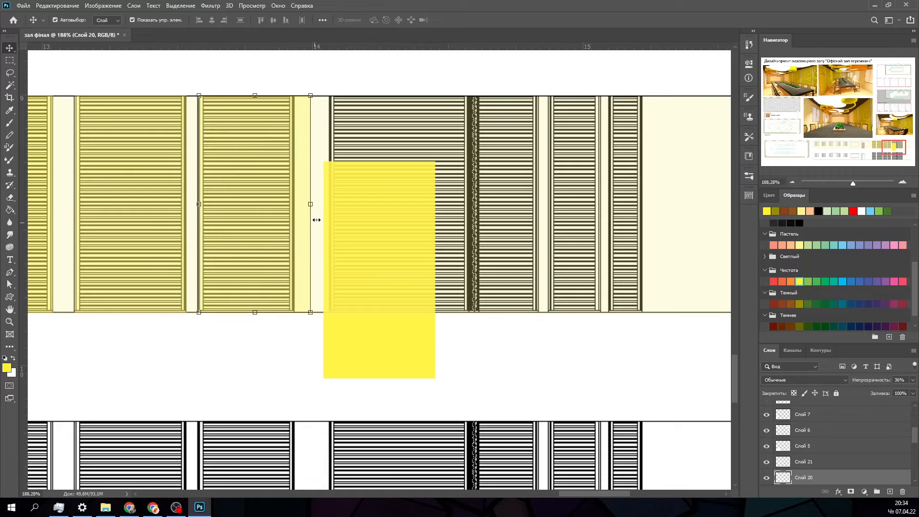
pyautogui.moveTo(310, 204); pyautogui.dragTo(292, 206)
pyautogui.click(527, 20)
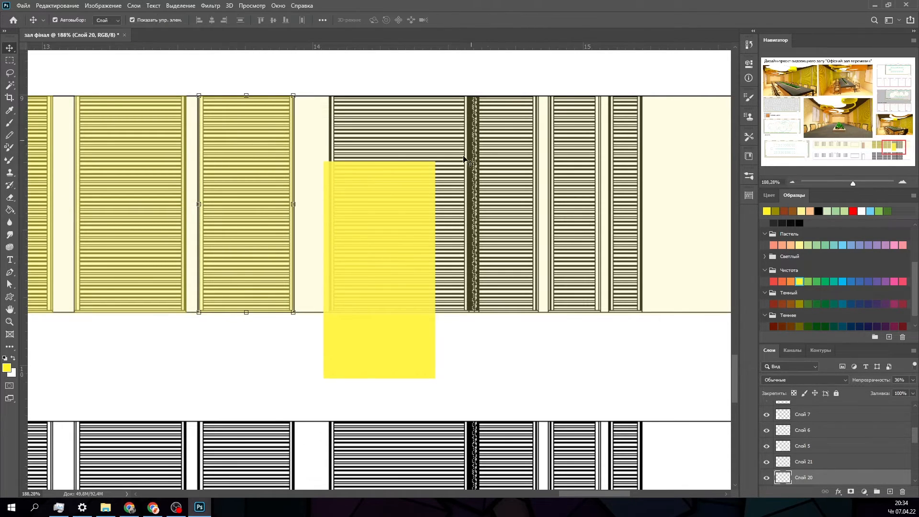
# - Place a yellow copy on the last narrow slatted panel and narrow it to fit, undoing the accidental shift of the wall fill
pyautogui.moveTo(378, 255); pyautogui.dragTo(531, 218)
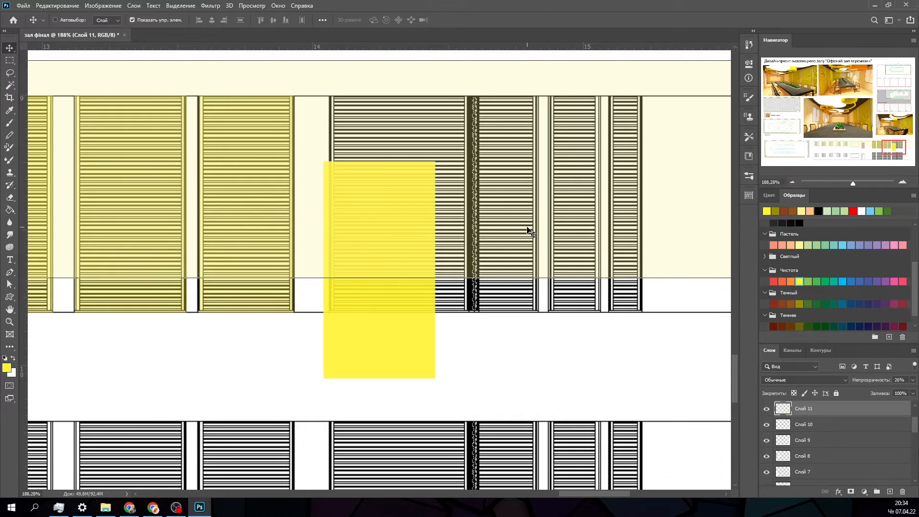
pyautogui.hotkey('ctrl', 'z')
pyautogui.click(483, 364)
pyautogui.moveTo(412, 344); pyautogui.dragTo(618, 281)
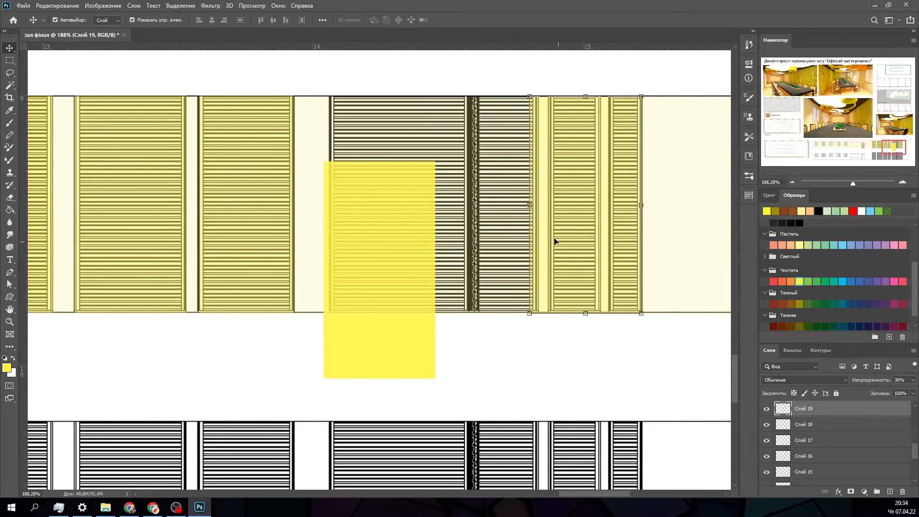
pyautogui.moveTo(530, 211); pyautogui.dragTo(609, 211)
pyautogui.click(526, 19)
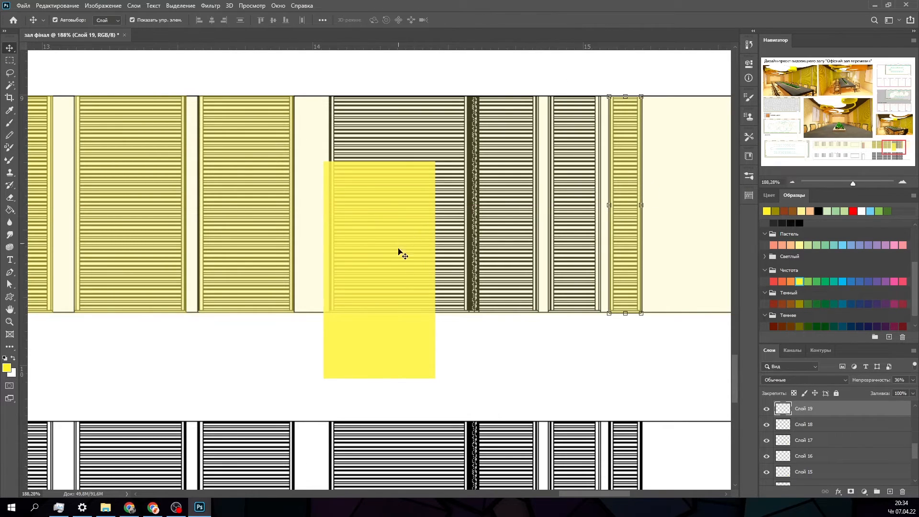
# - Move another yellow copy onto the second-to-last slatted panel and narrow it to the panel's width
pyautogui.moveTo(398, 250); pyautogui.dragTo(552, 271)
pyautogui.hotkey('ctrl', 't')
pyautogui.moveTo(484, 207); pyautogui.dragTo(548, 206)
pyautogui.click(527, 20)
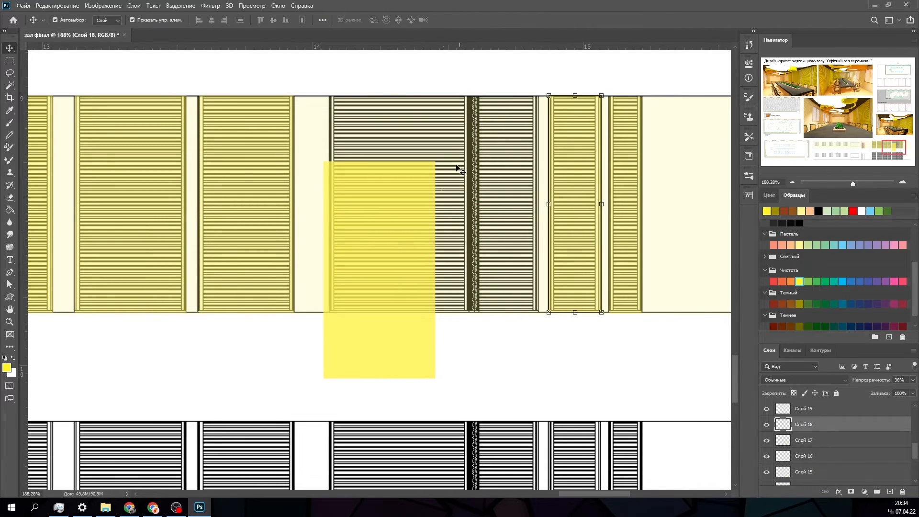
# - Undo the accidental wall fill shift and fit a yellow copy, narrowed to 54.60% width, to the panel right of the dark corner strip
pyautogui.moveTo(402, 265); pyautogui.dragTo(455, 233)
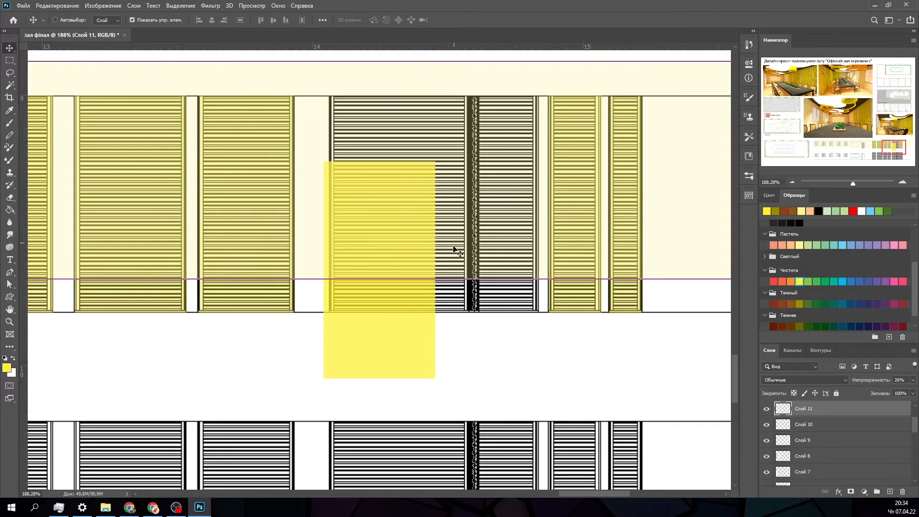
pyautogui.hotkey('ctrl', 'z')
pyautogui.keyDown('ctrl'); pyautogui.moveTo(406, 343); pyautogui.dragTo(507, 281); pyautogui.keyUp('ctrl')
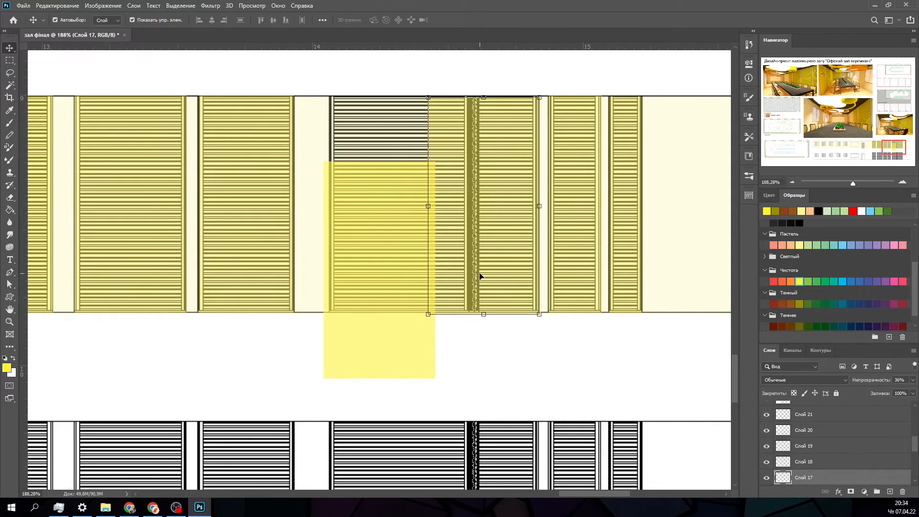
pyautogui.moveTo(428, 206); pyautogui.dragTo(478, 204)
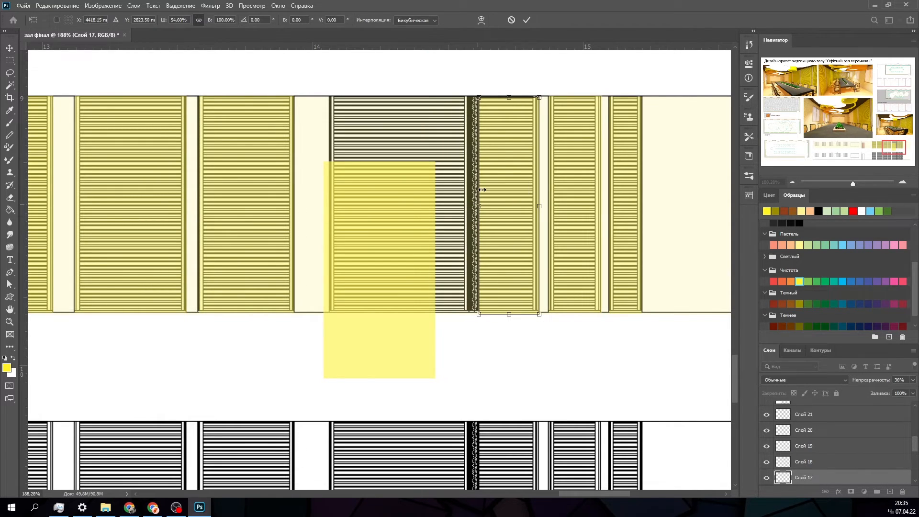
pyautogui.click(527, 22)
# - Fit a yellow copy, widened to 122.27%, to the wide panel left of the dark corner strip and delete the leftover copy
pyautogui.moveTo(415, 333); pyautogui.dragTo(417, 270)
pyautogui.moveTo(444, 205); pyautogui.dragTo(469, 205)
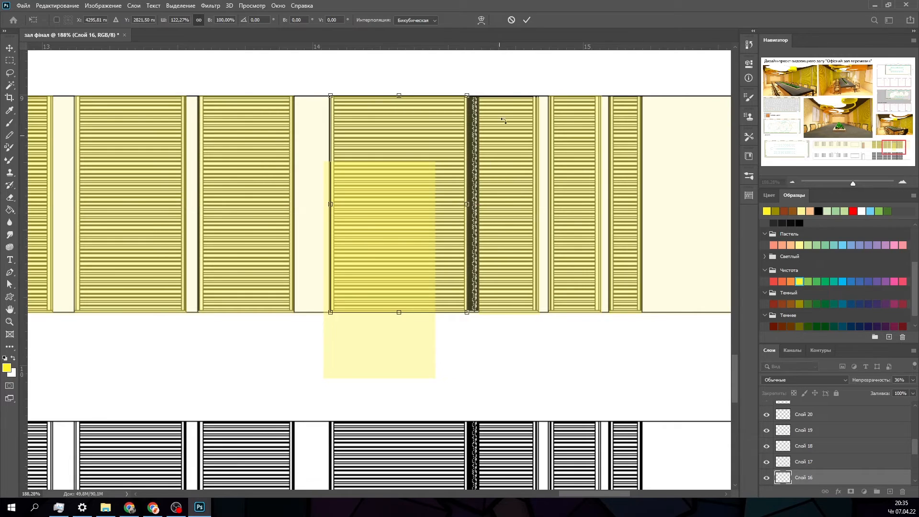
pyautogui.click(525, 21)
pyautogui.click(386, 366)
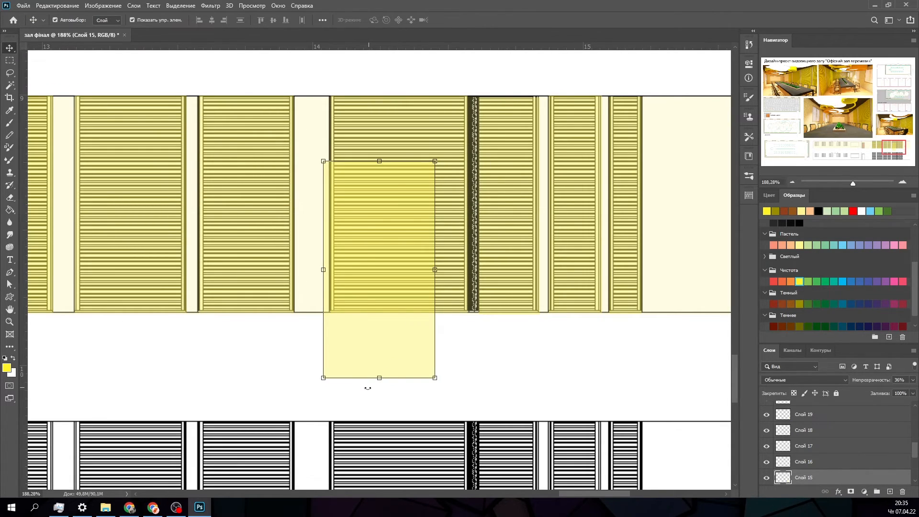
pyautogui.press('Delete')
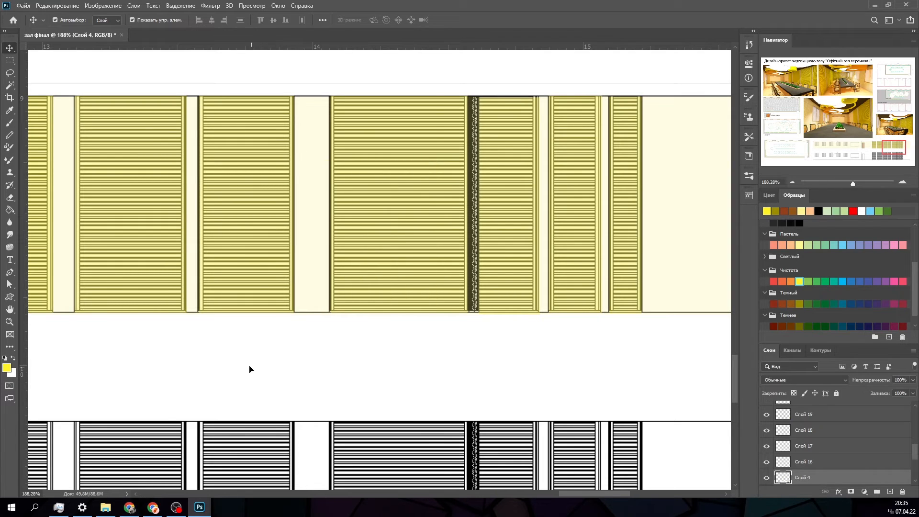
# - Copy the brown door fill onto the projection screen in the upper elevation and stretch it to 300.91% width and 66.69% height
pyautogui.keyDown('alt'); pyautogui.scroll(-10, 249, 369); pyautogui.keyUp('alt')
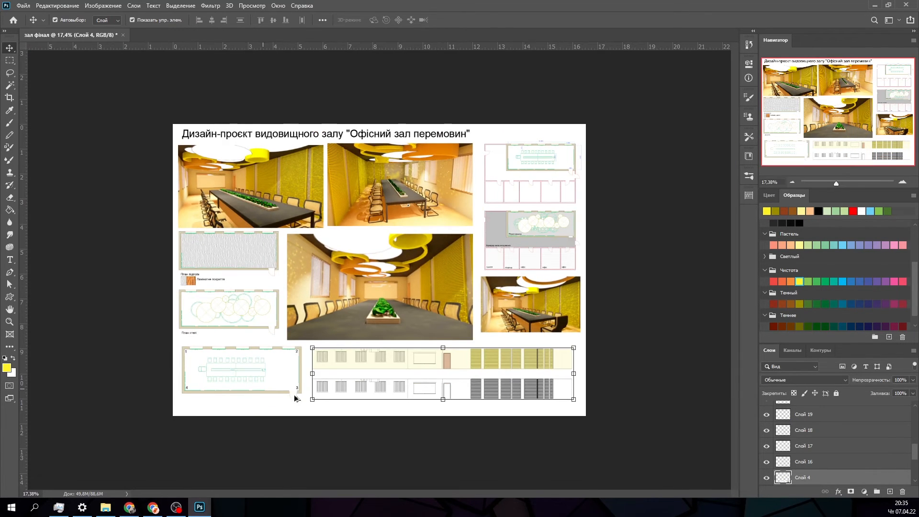
pyautogui.keyDown('alt'); pyautogui.scroll(7, 295, 398); pyautogui.keyUp('alt')
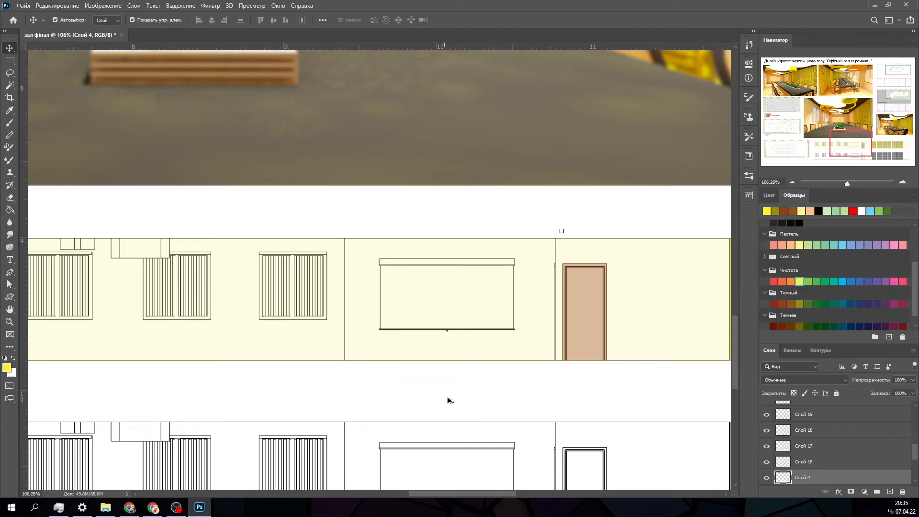
pyautogui.keyDown('alt'); pyautogui.scroll(2, 448, 399); pyautogui.keyUp('alt')
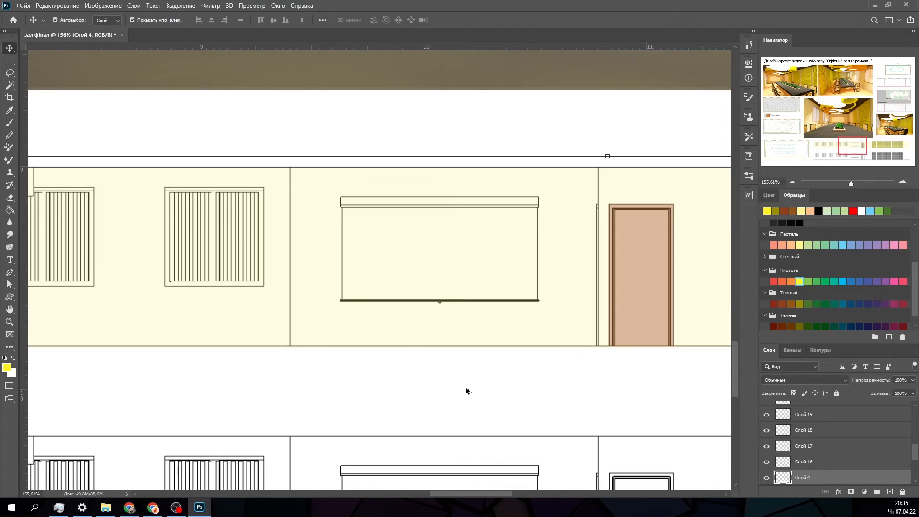
pyautogui.click(10, 61)
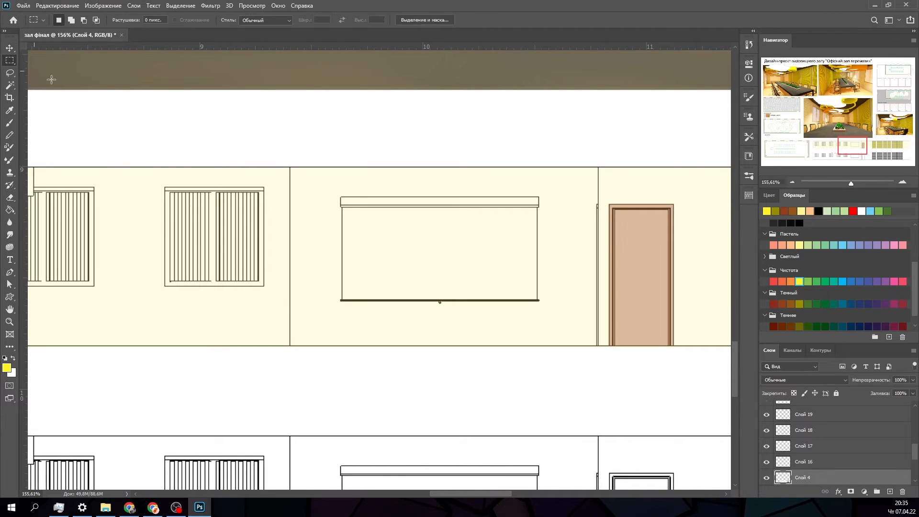
pyautogui.click(9, 48)
pyautogui.click(637, 290)
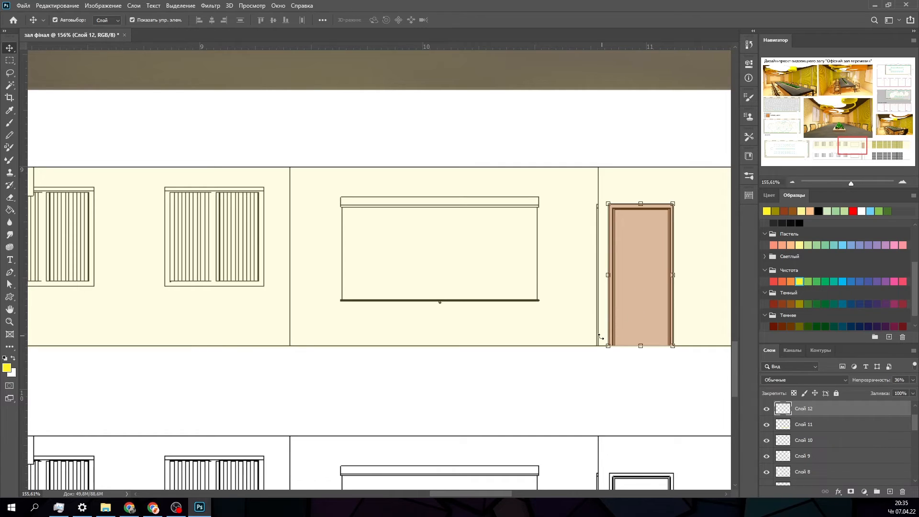
pyautogui.hotkey('ctrl', 'c')
pyautogui.hotkey('ctrl', 'v')
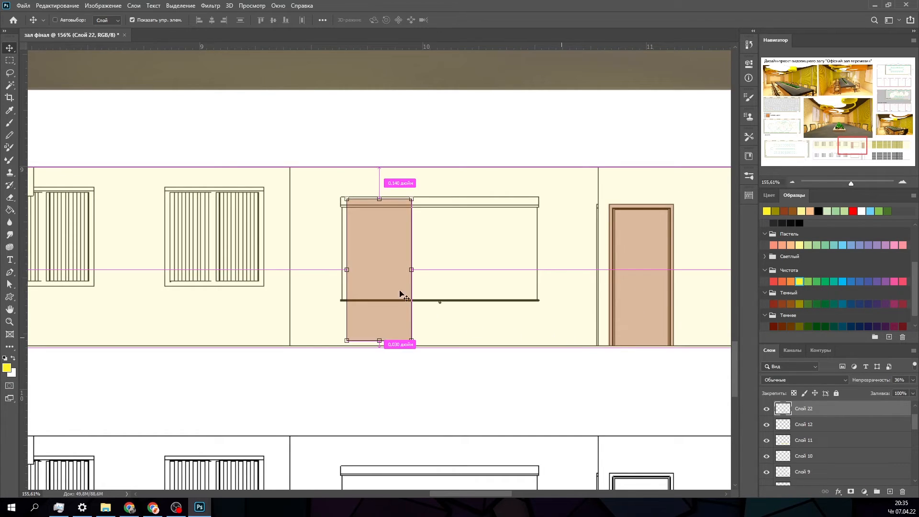
pyautogui.moveTo(381, 285); pyautogui.dragTo(381, 305)
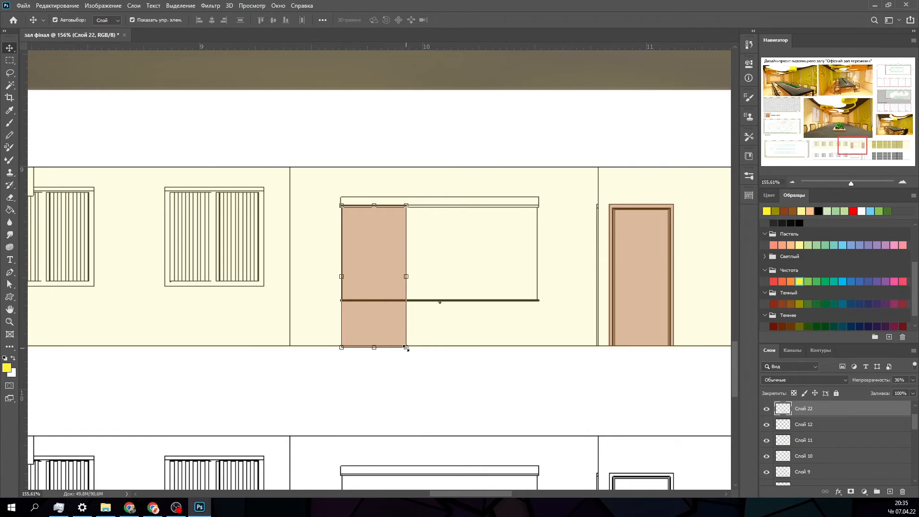
pyautogui.moveTo(406, 348); pyautogui.dragTo(536, 300)
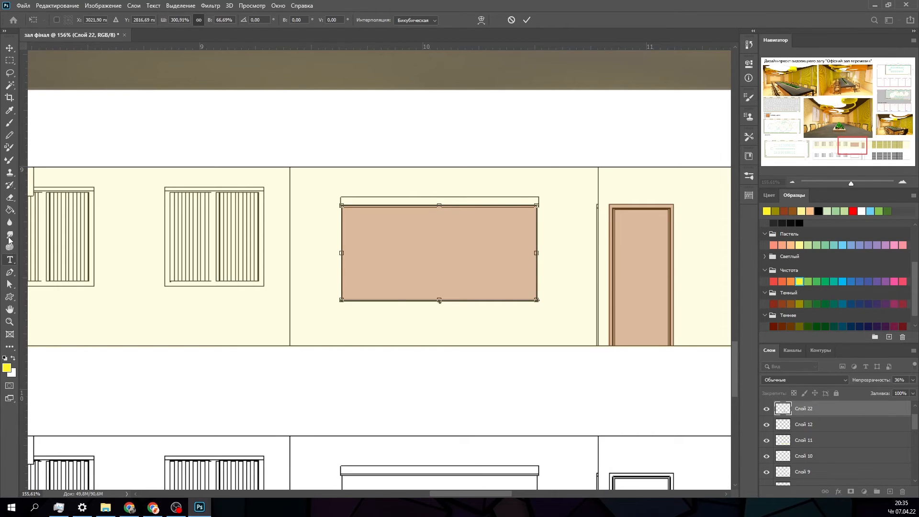
# - Recolour the projection screen's fill white with the Paint Bucket and restore the default foreground and background colours
pyautogui.click(9, 210)
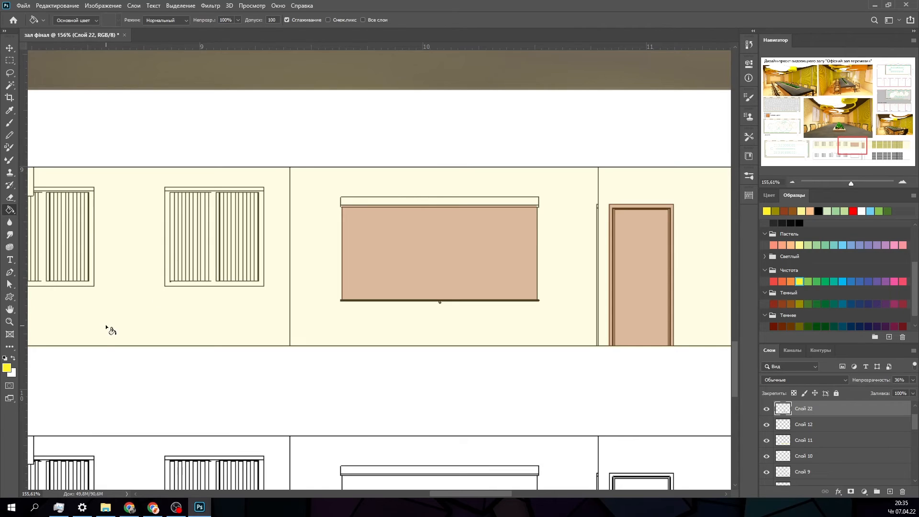
pyautogui.click(5, 358)
pyautogui.click(14, 358)
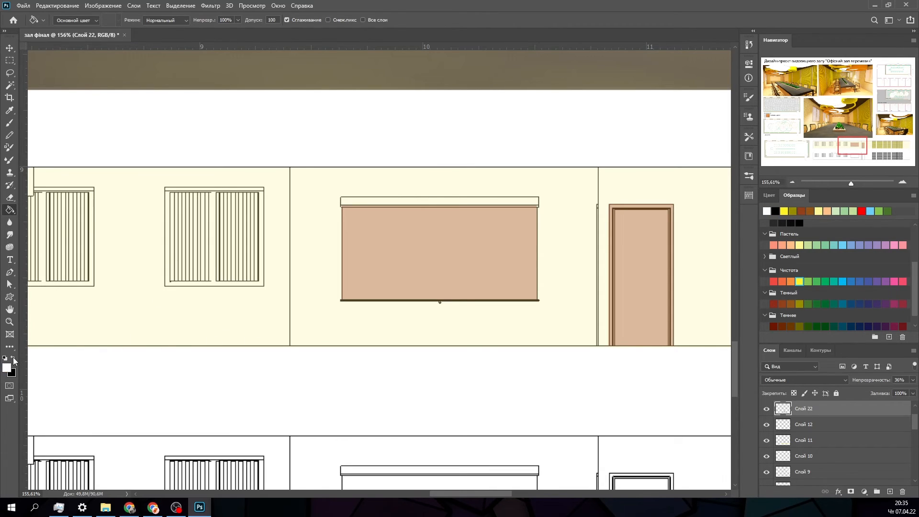
pyautogui.click(388, 283)
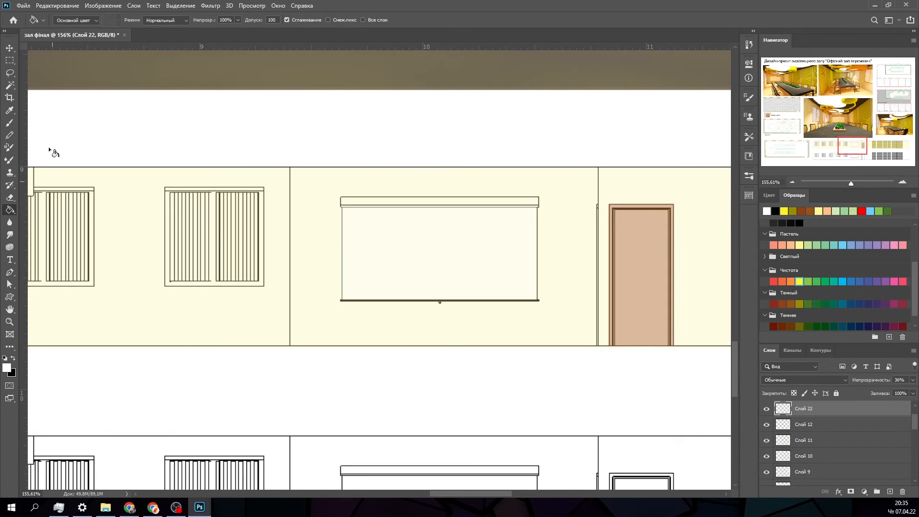
pyautogui.click(5, 359)
# - Raise the opacity of the projection screen's white fill layer so the screen looks nearly solid white, and deselect it
pyautogui.click(11, 49)
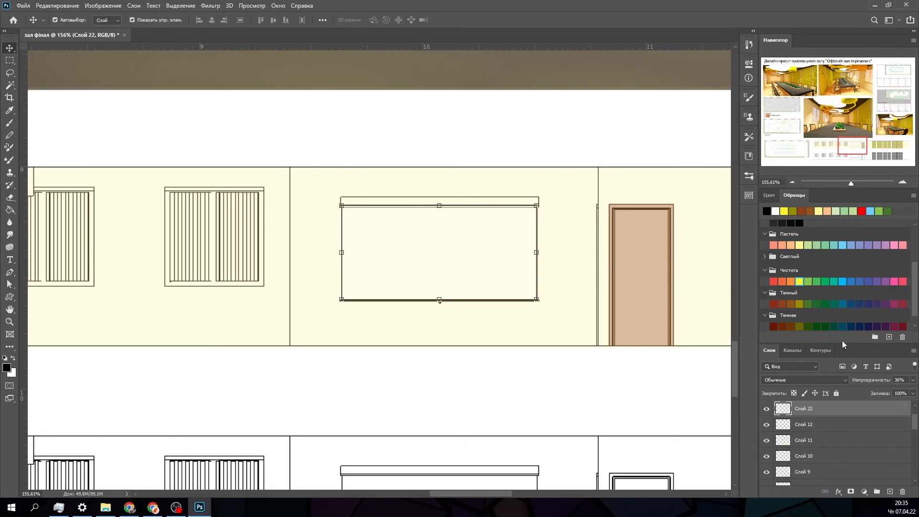
pyautogui.click(912, 381)
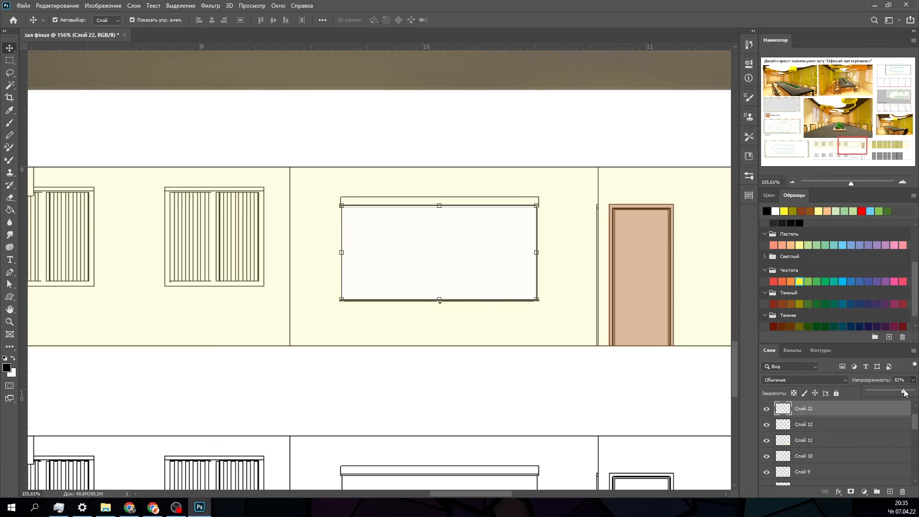
pyautogui.click(583, 400)
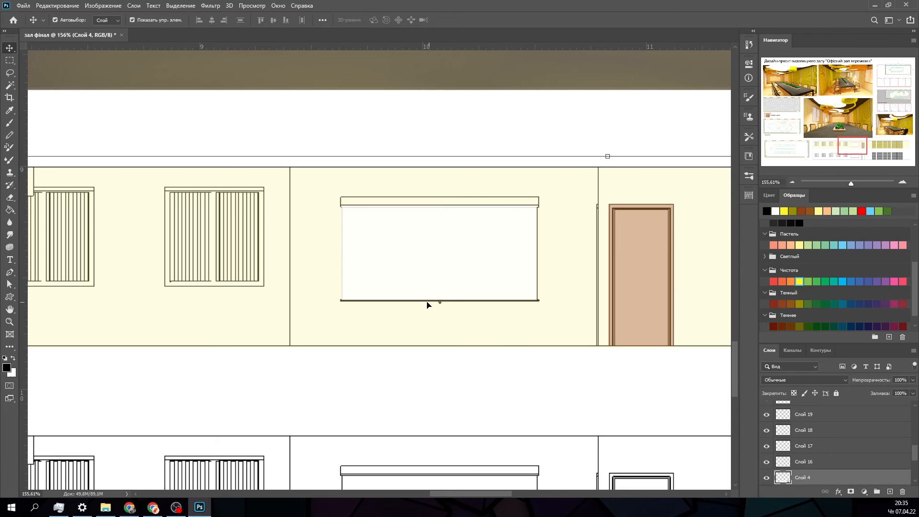
# - Examine the tinted elevation and the overall layout of the whole presentation sheet with no layer selected
pyautogui.scroll(2, 371, 209)
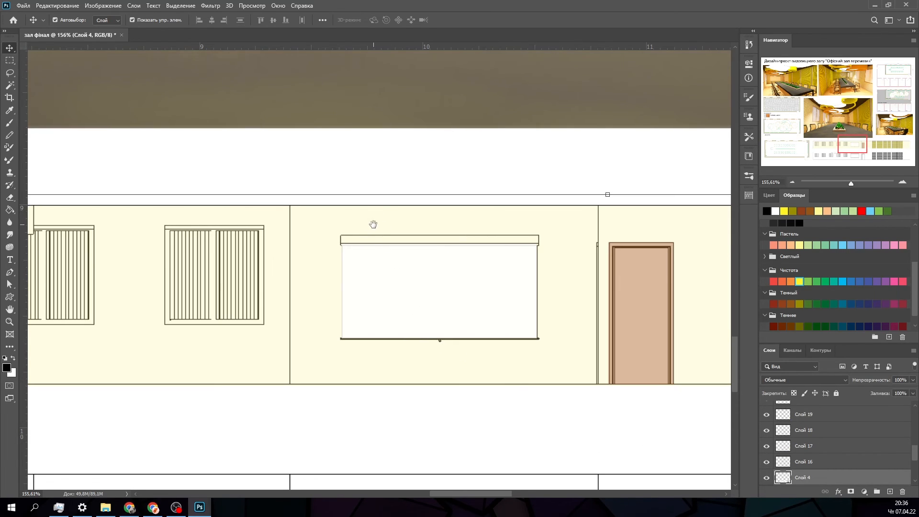
pyautogui.scroll(-2, 371, 226)
pyautogui.scroll(-2, 377, 354)
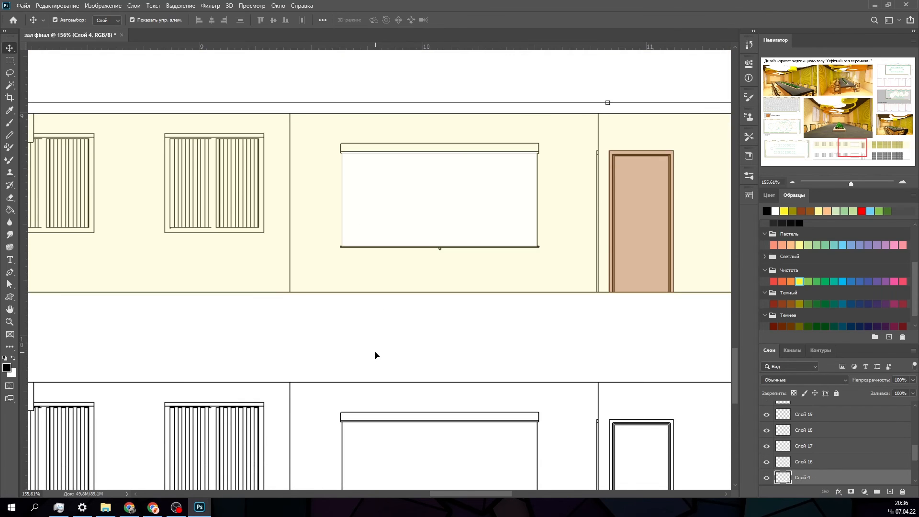
pyautogui.scroll(-10, 376, 352)
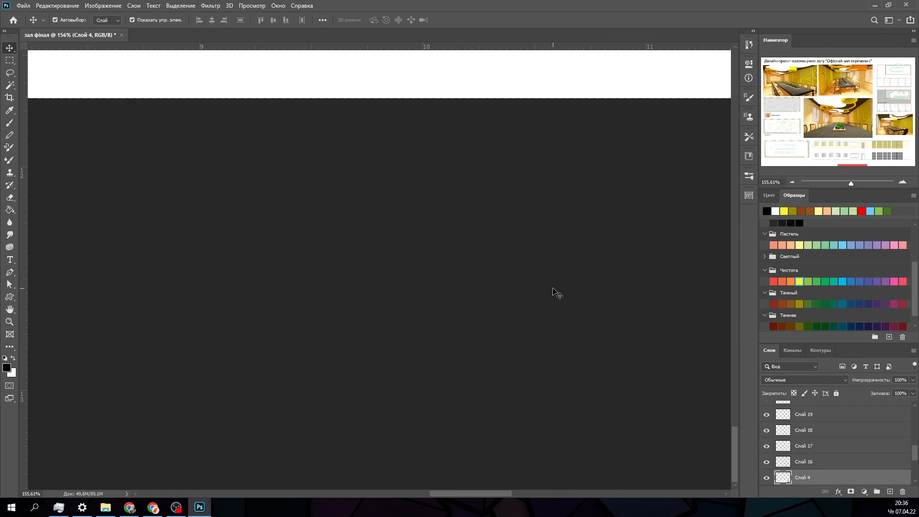
pyautogui.keyDown('alt'); pyautogui.scroll(-2, 518, 259); pyautogui.keyUp('alt')
pyautogui.keyDown('alt'); pyautogui.scroll(-3, 503, 252); pyautogui.keyUp('alt')
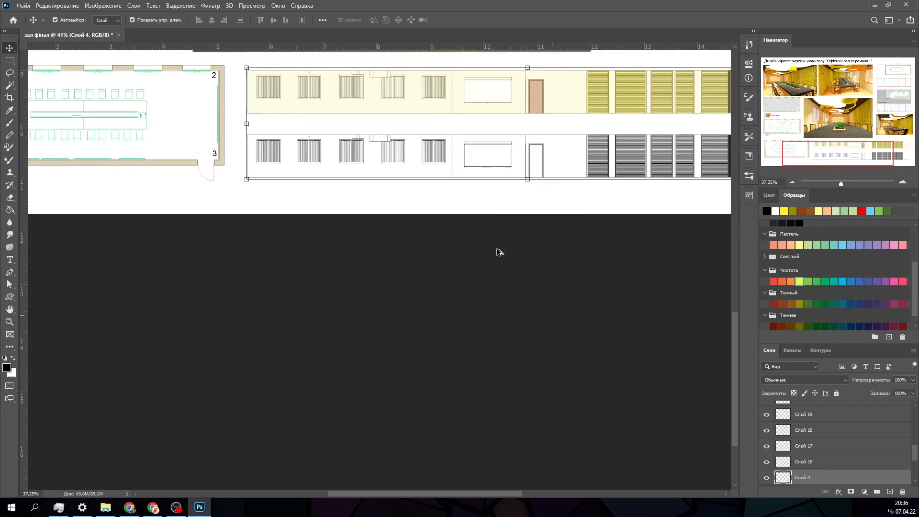
pyautogui.click(680, 391)
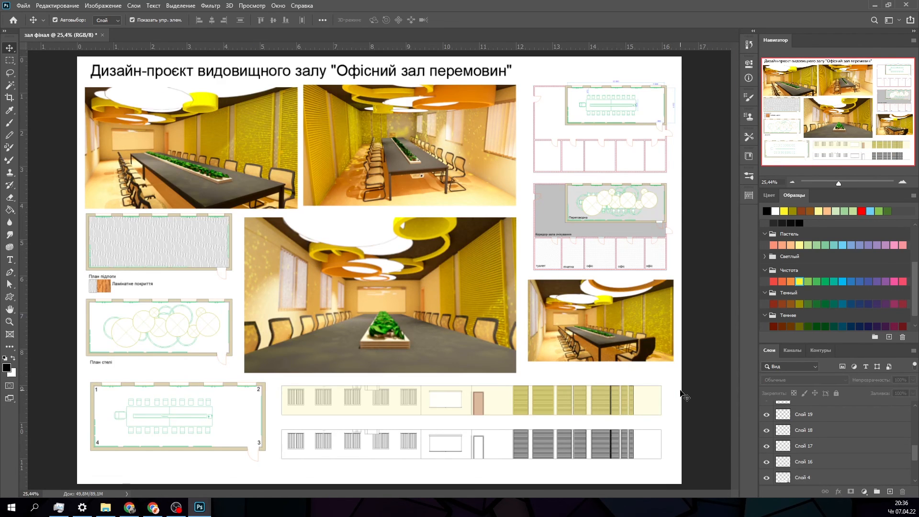